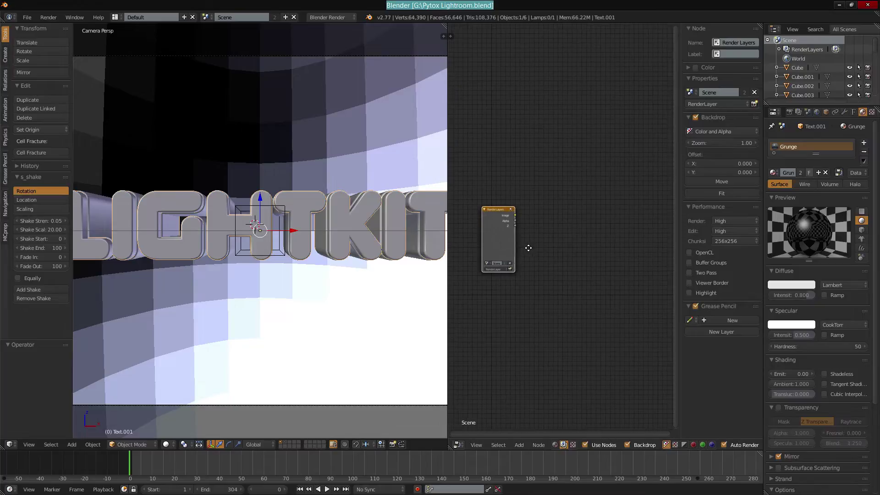
Add a Composite node to the node tree and link the Render Layers image output to its image input
click(473, 206)
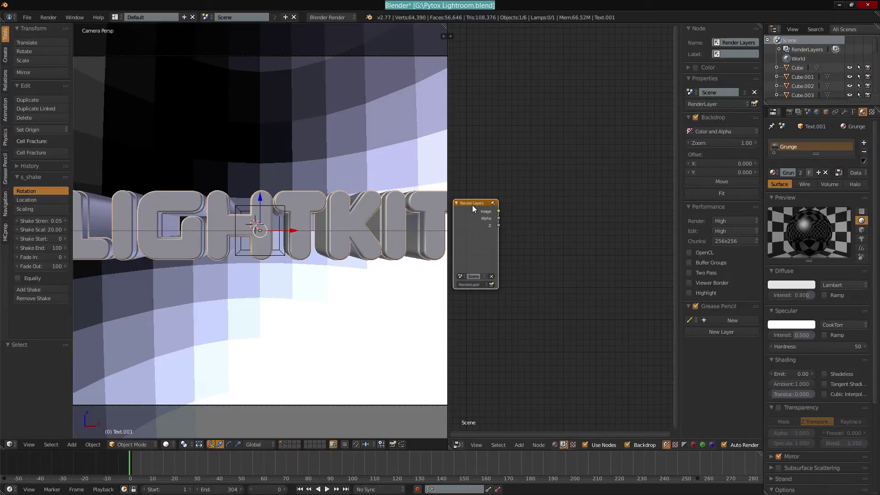
key(shift+a)
click(587, 268)
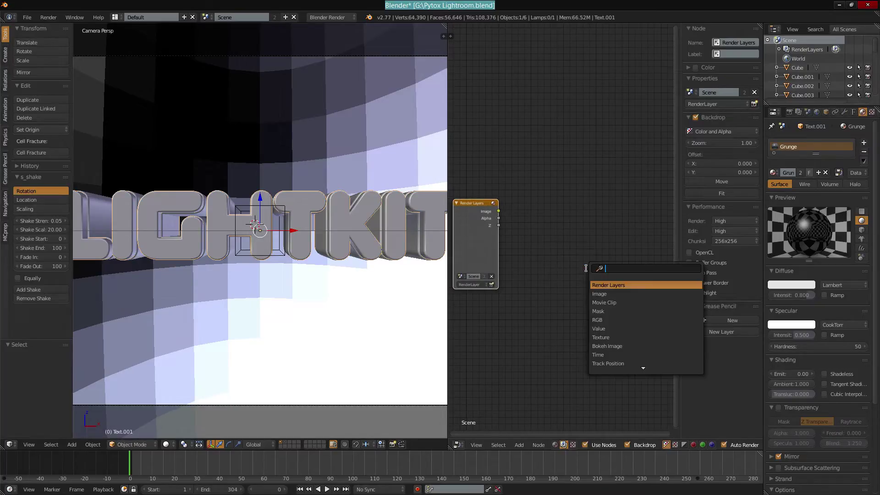
text(co)
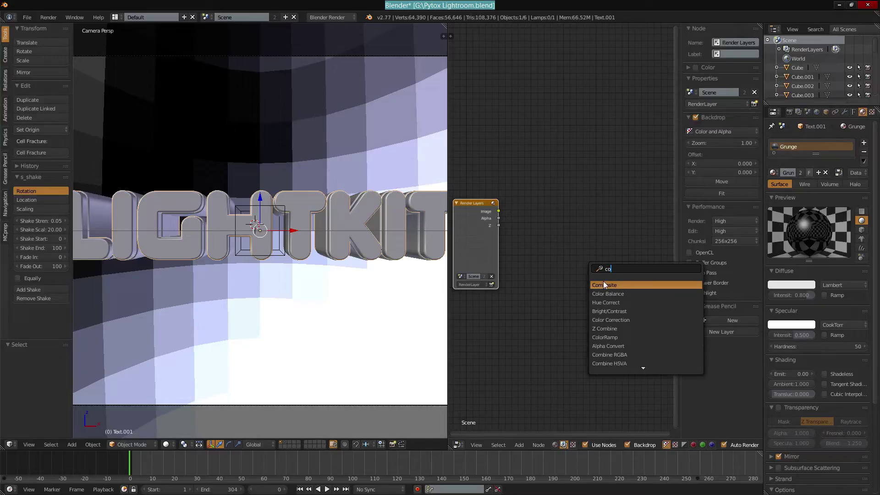
click(604, 285)
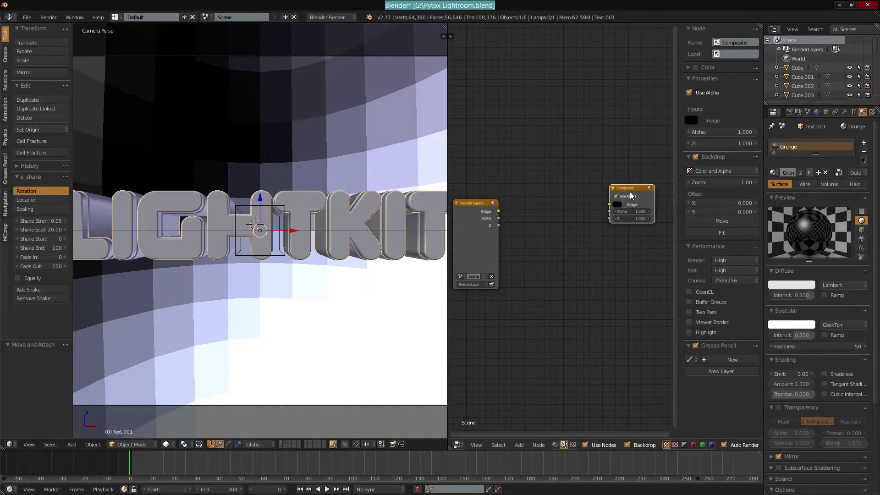
click(640, 202)
drag(498, 211, 621, 215)
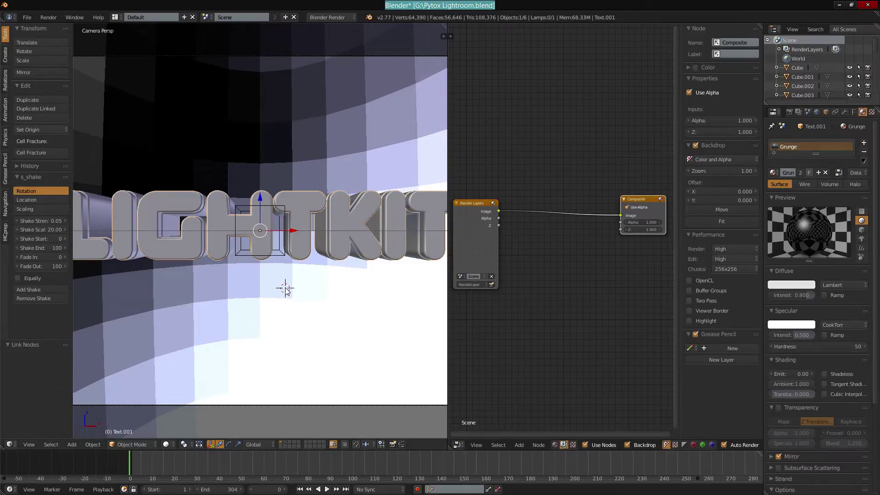
Render the current frame and widen the gap between the Render Layers and Composite nodes
key(F12)
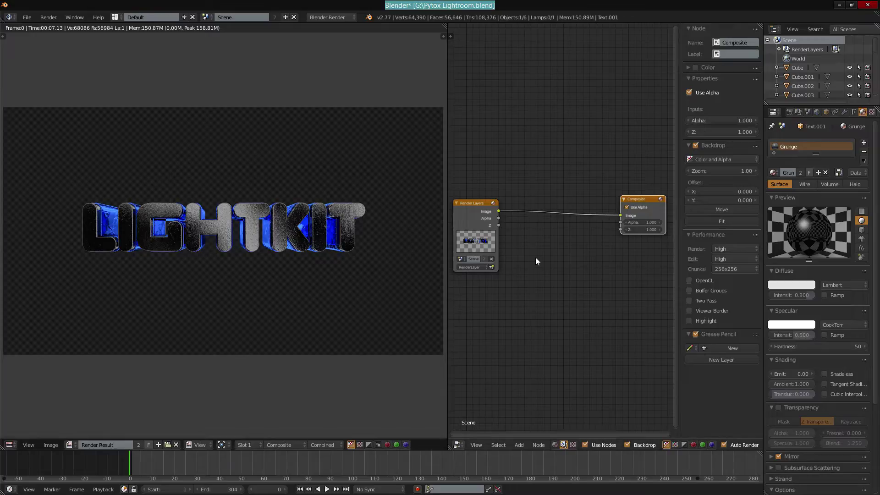
scroll(255, 262, down, 1)
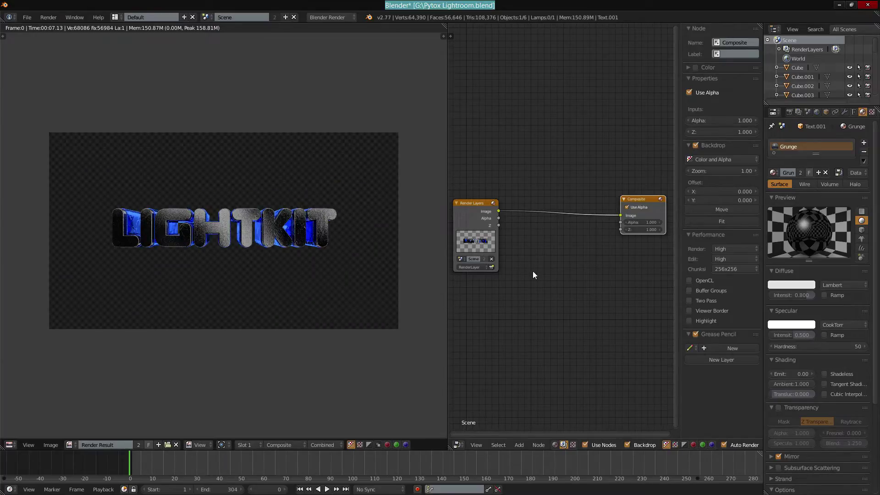
middle_drag(531, 274, 654, 317)
drag(548, 234, 732, 245)
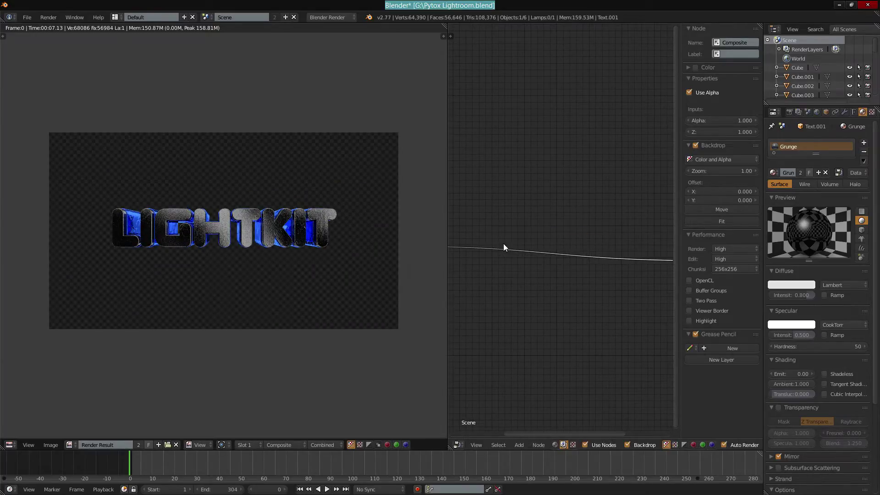
middle_drag(608, 255, 545, 231)
middle_drag(626, 213, 611, 202)
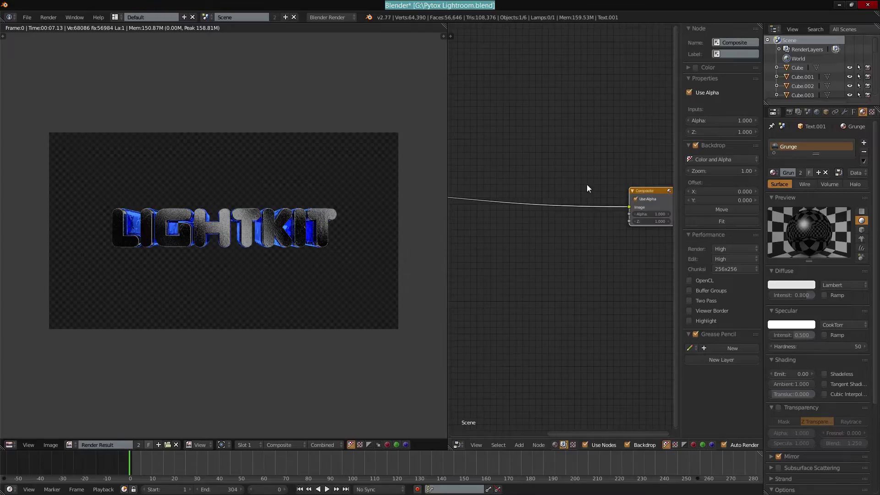
Add a Color Balance node and insert it on the link between Render Layers and Composite
key(shift+a)
click(587, 249)
text(co)
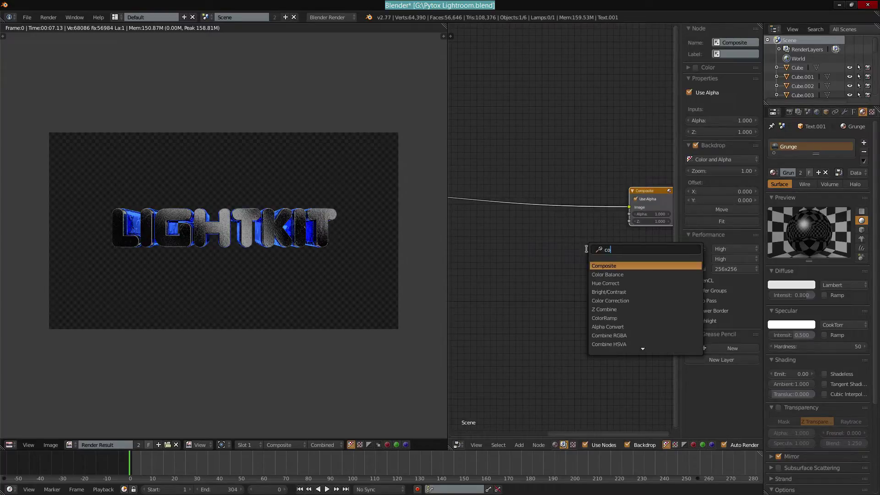
text(lo)
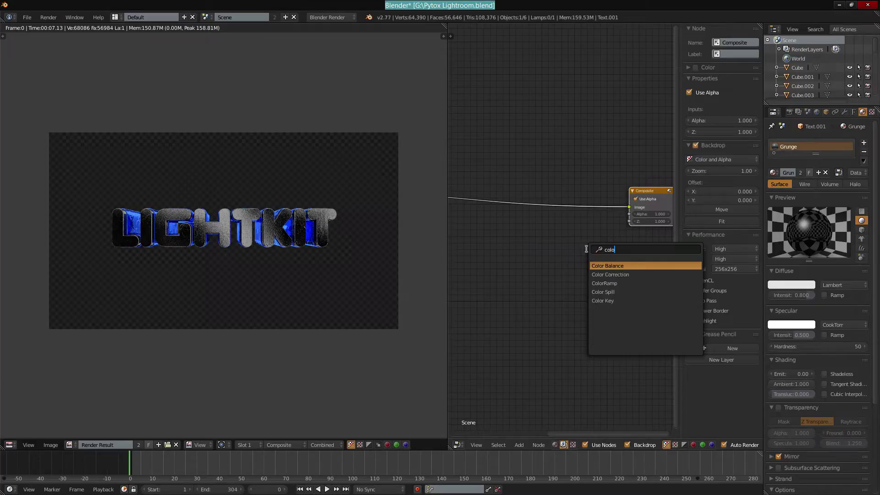
key(Return)
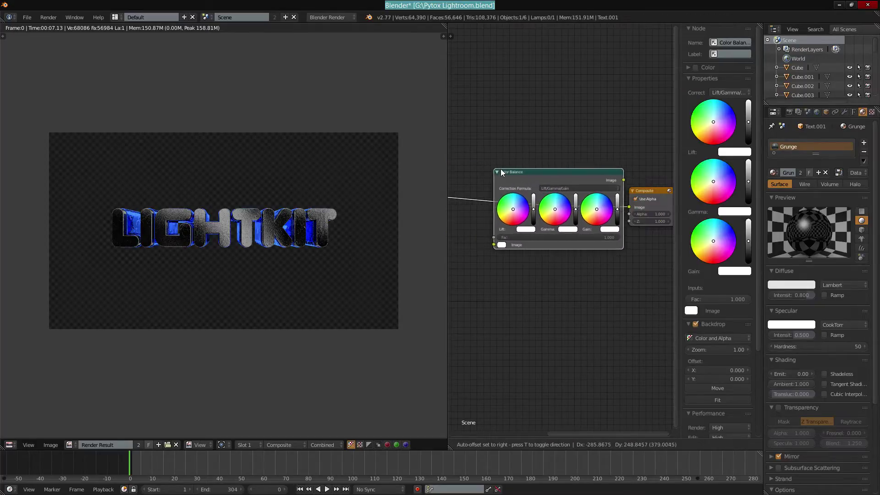
click(506, 170)
Tint the Color Balance node's Gain light pink
middle_drag(570, 126, 510, 191)
scroll(616, 110, up, 2)
scroll(616, 113, up, 1)
scroll(561, 160, up, 1)
scroll(510, 191, up, 3)
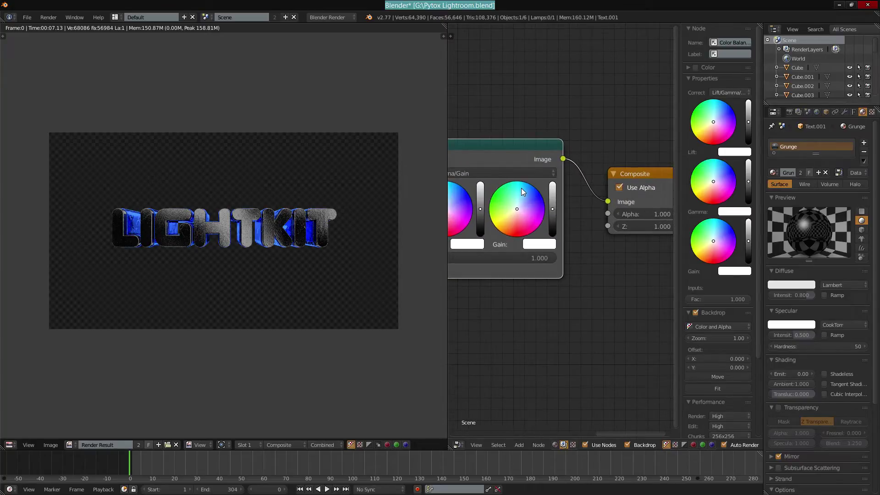
click(518, 221)
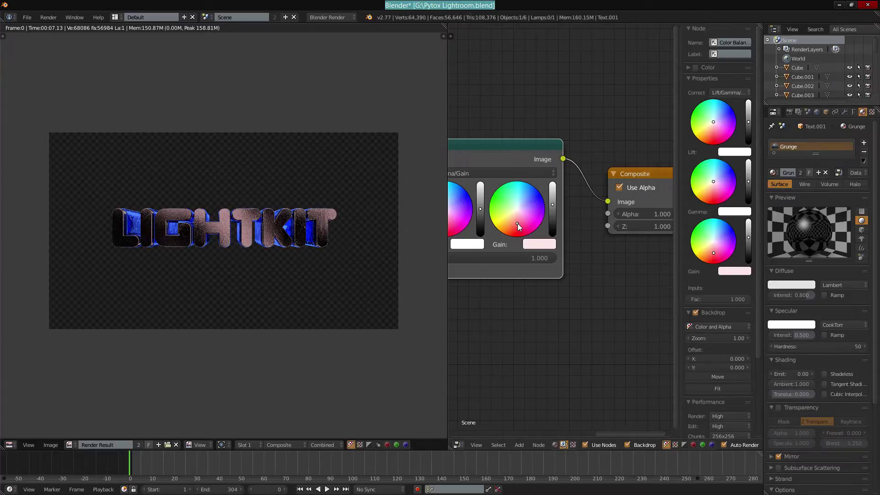
Close the render view and delete the LIGHTKIT text objects from the scene
click(322, 293)
key(Escape)
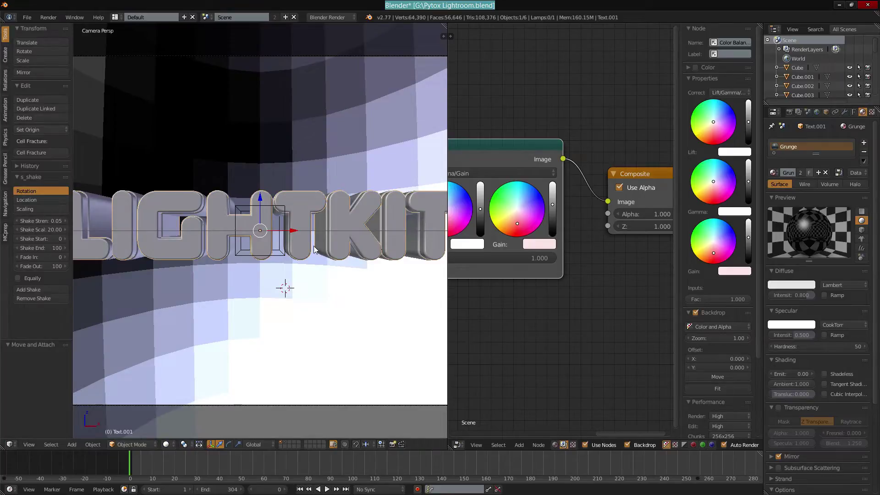
key(x)
click(315, 244)
right_click(337, 236)
key(x)
click(332, 237)
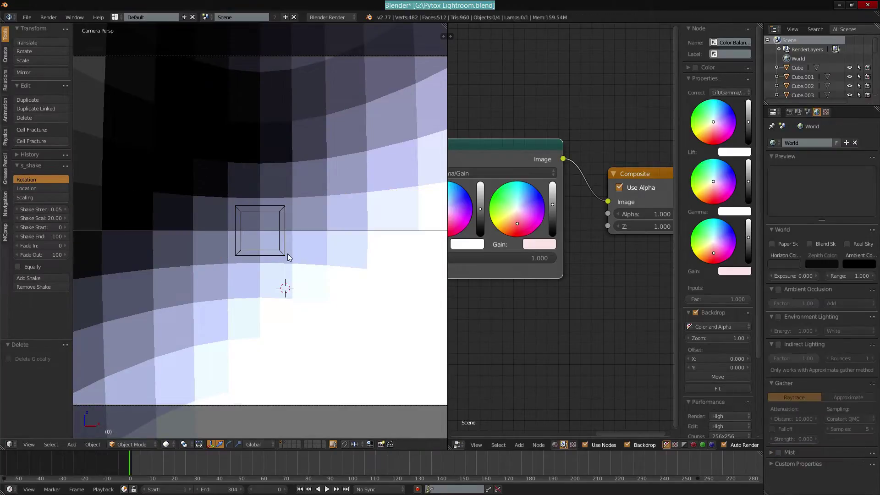
Add a text object, set its location to 0 on all axes and rotate it 90° on X
key(shift+a)
mouse_move(281, 246)
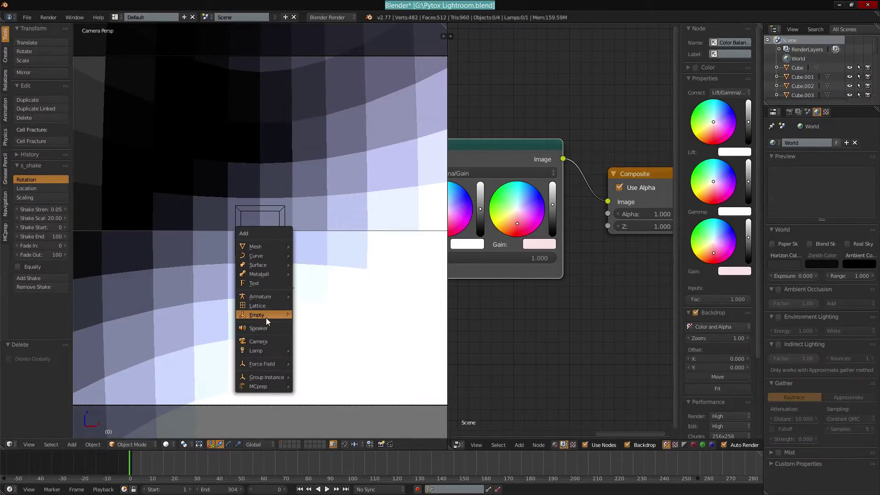
click(257, 283)
click(826, 111)
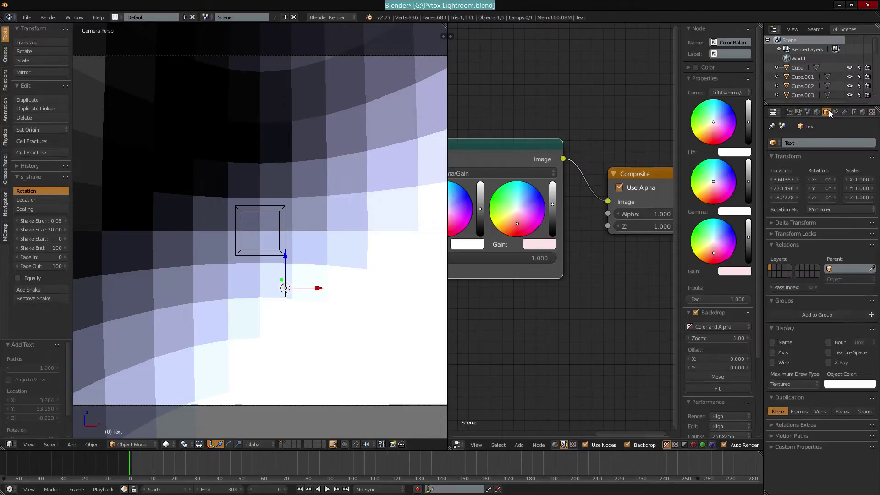
key(BackSpace)
key(BackSpace)
key(BackSpace)
text(90)
key(Return)
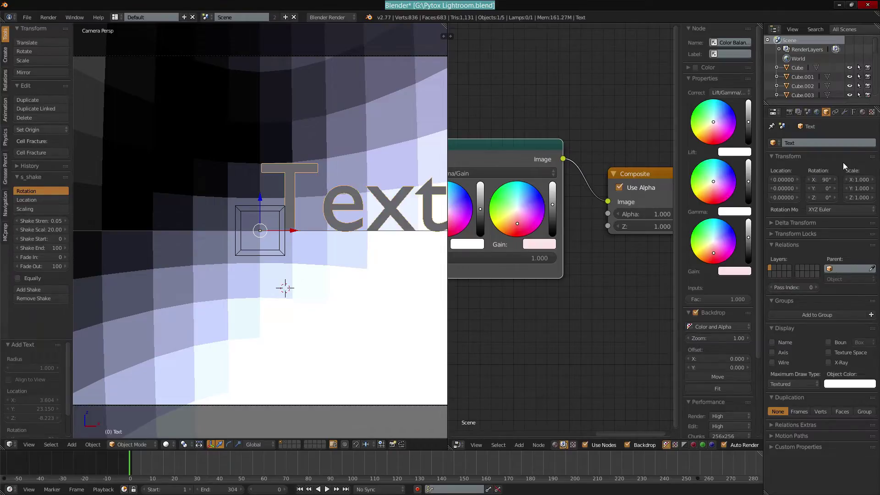
Center the text's paragraph alignment and set its Y offset to -0.200
click(851, 111)
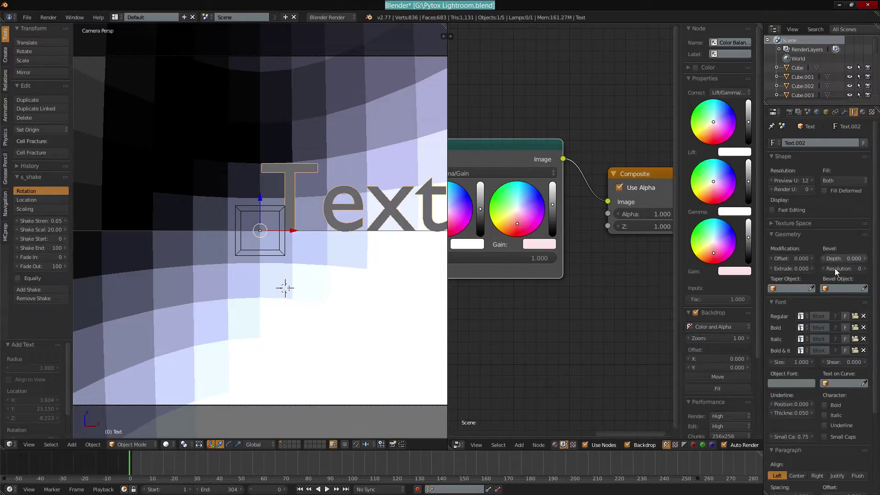
scroll(824, 379, down, 4)
click(796, 403)
click(824, 431)
click(824, 431)
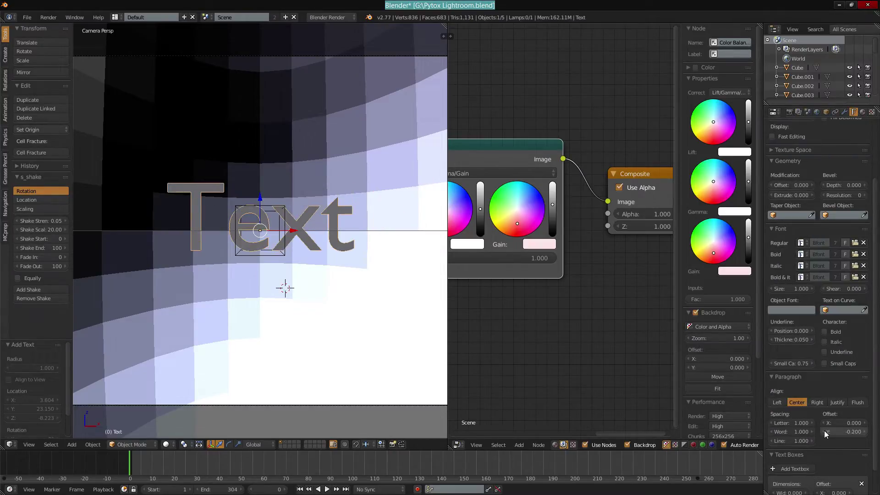
Render the frame and give the text a new material with Shadeless enabled
key(F12)
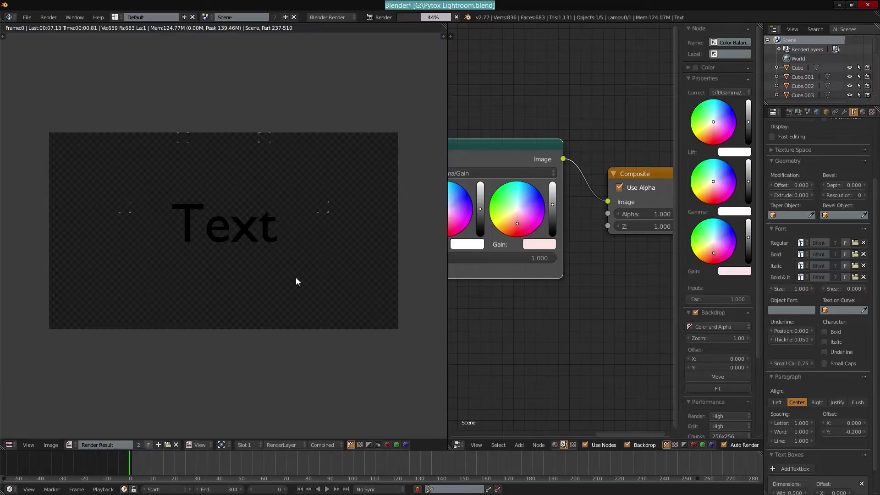
scroll(296, 277, up, 1)
click(862, 112)
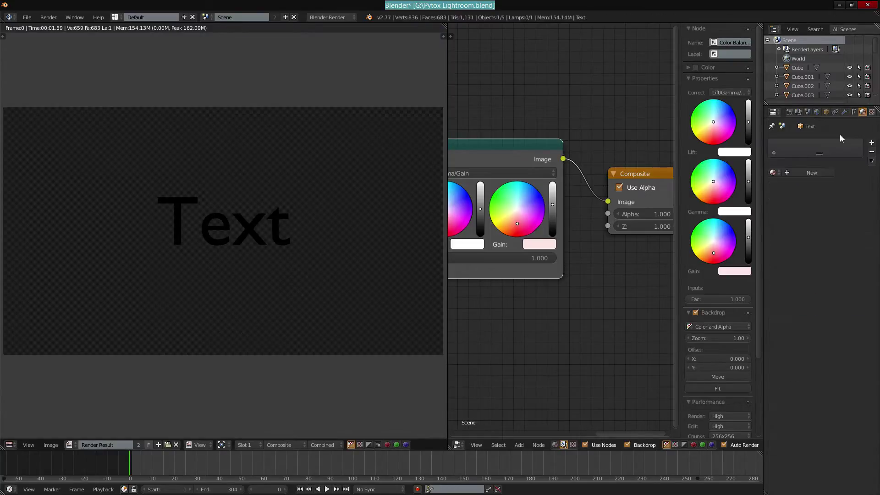
click(814, 173)
click(856, 372)
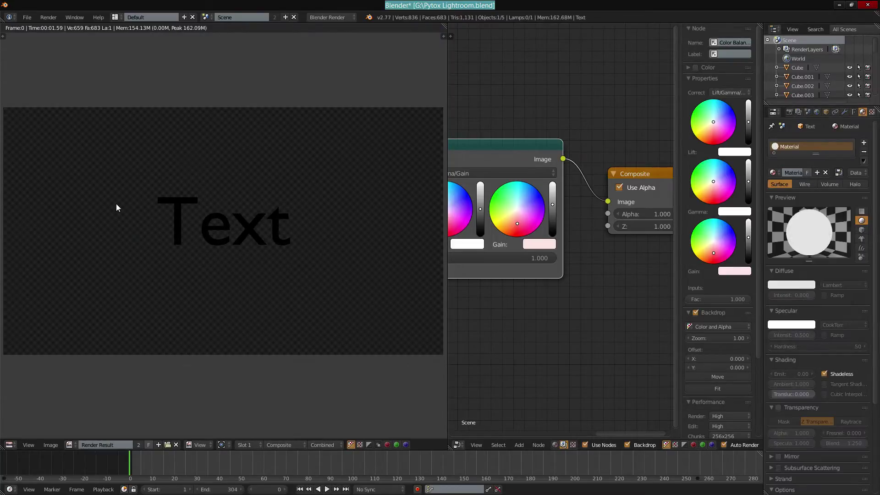
Render the shadeless text and shift the Color Balance node's Gain to light purple
key(F12)
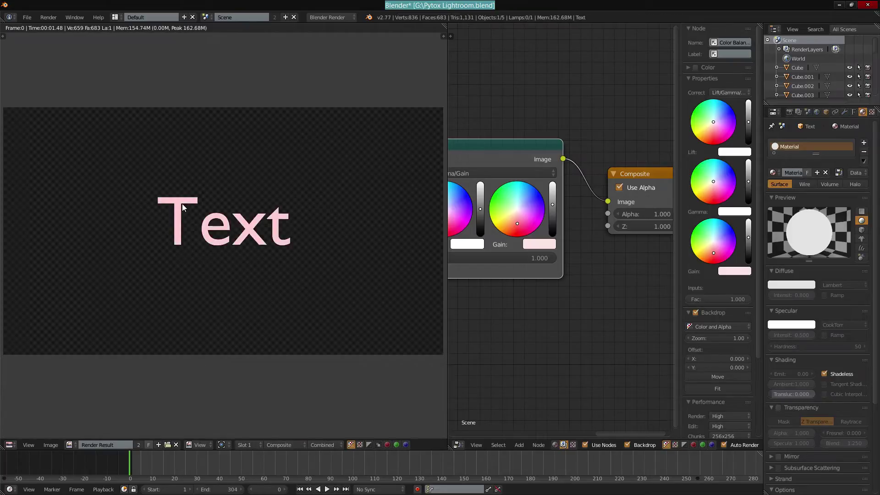
drag(519, 200, 535, 200)
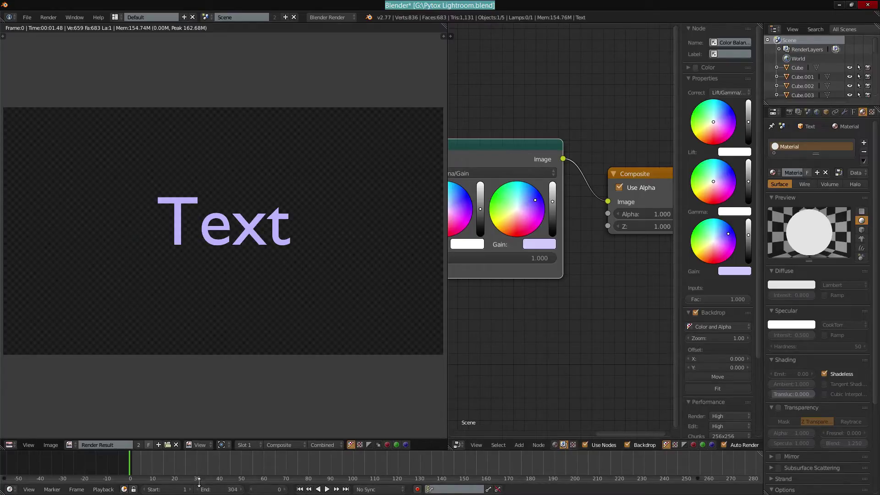
Play the animation and place timeline markers on the fly at frames 32, 55, 85 and 99
scroll(152, 464, up, 1)
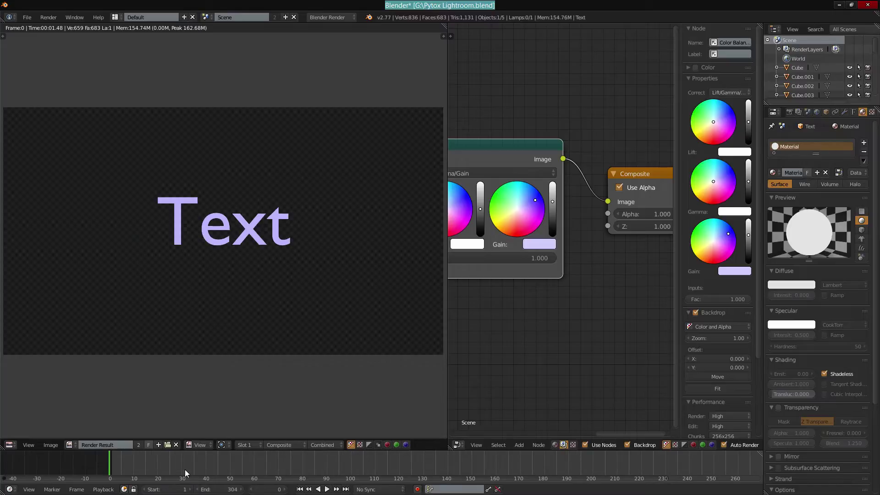
key(alt+a)
key(m)
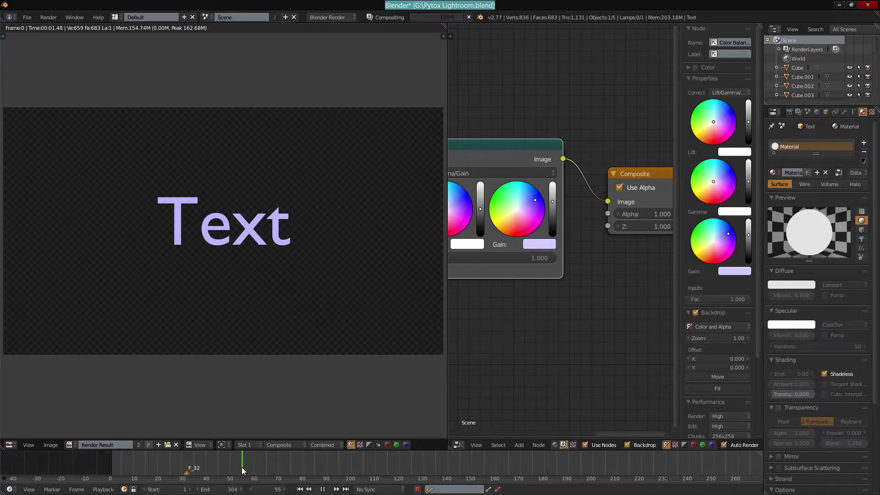
key(m)
key(m)
key(alt+a)
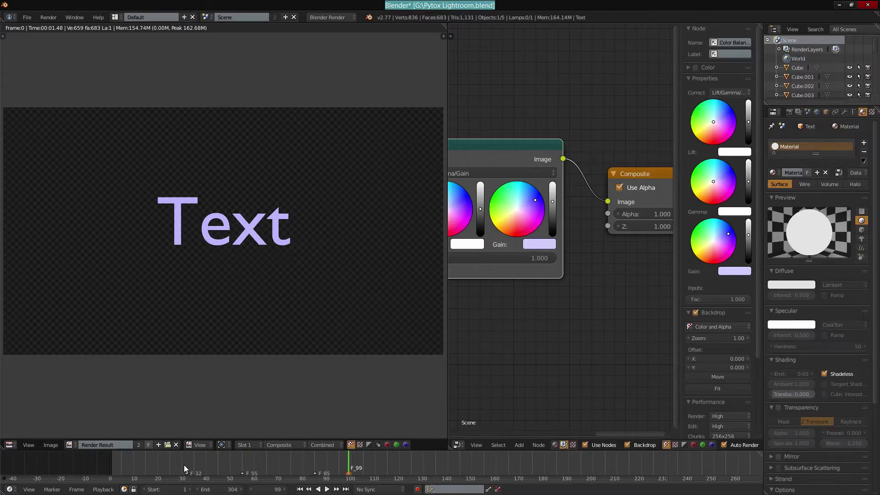
Keyframe the purple Gain just before the frame 32 marker, and change Gain to light green with a keyframe at frame 32
click(183, 465)
click(188, 463)
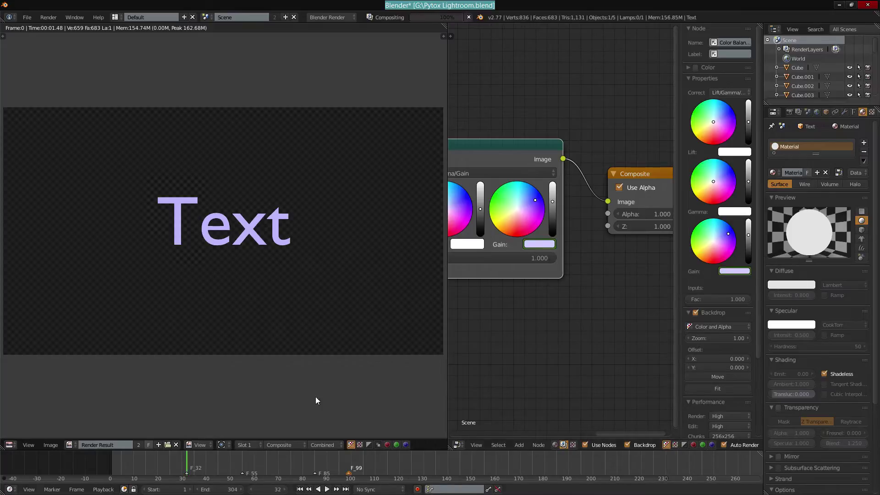
drag(499, 205, 498, 198)
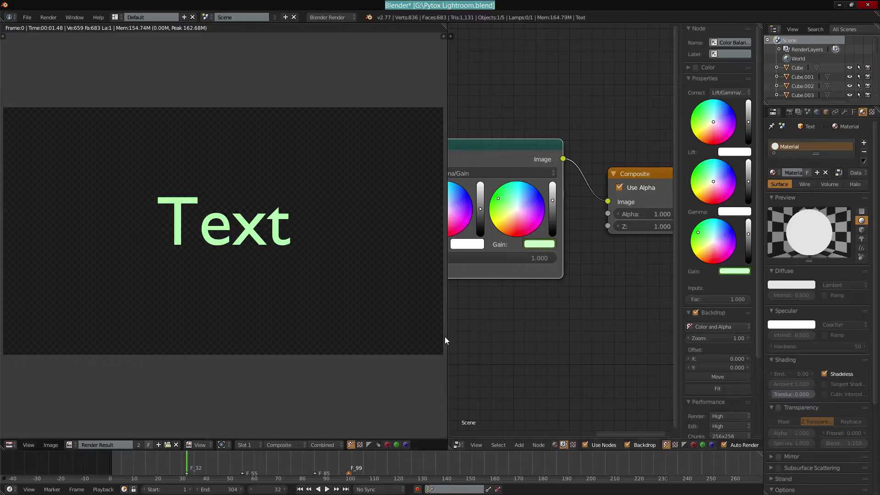
Keyframe the green Gain at frame 54, and change Gain to pink with a keyframe at frame 55
click(240, 460)
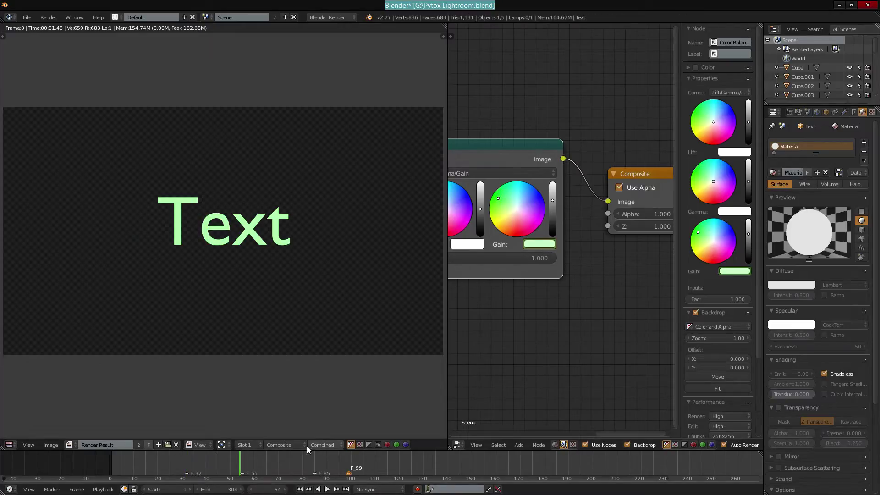
click(241, 459)
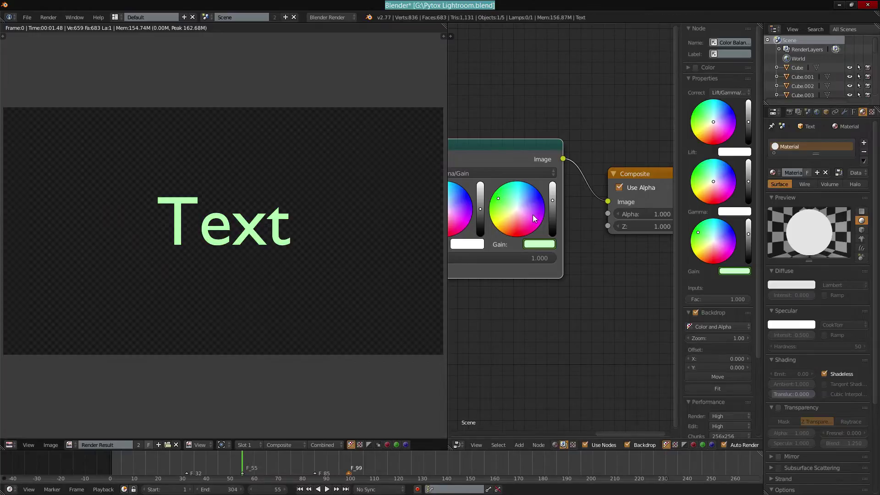
mouse_move(533, 218)
mouse_down()
mouse_move(524, 214)
mouse_move(532, 221)
mouse_up()
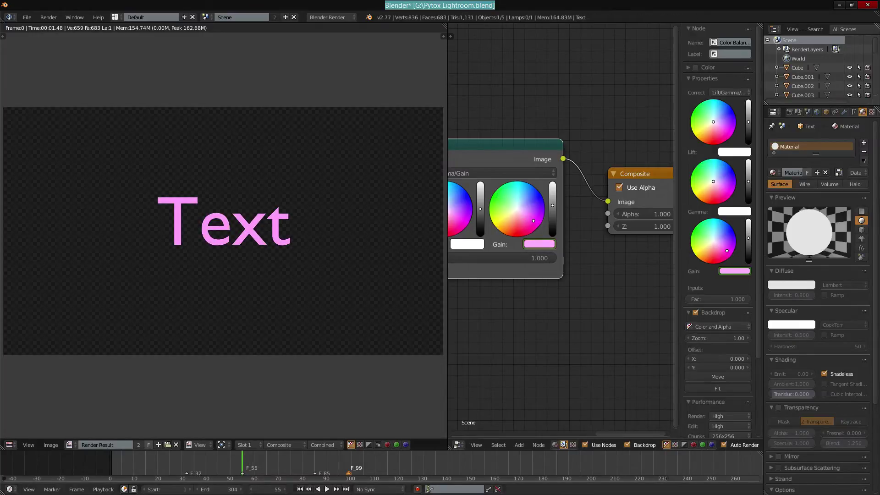
Play back the animation from just before the frame 32 marker to review the text's color changes at the markers
drag(191, 468, 182, 465)
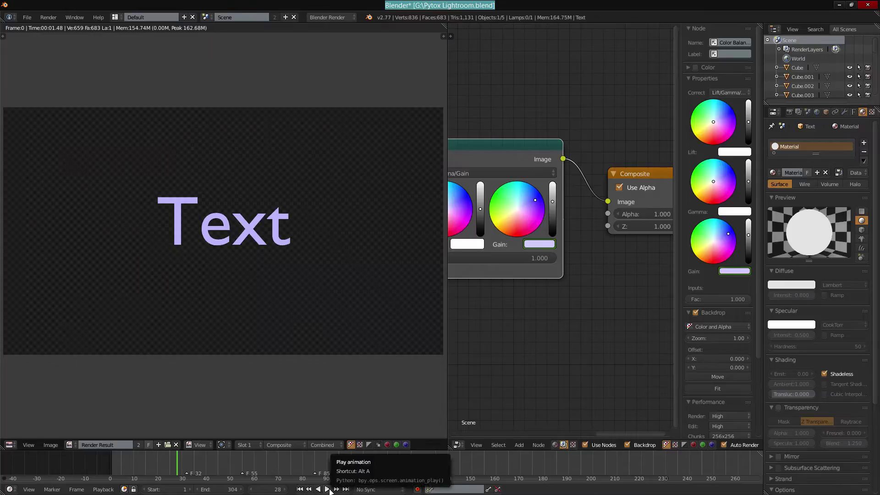
click(328, 489)
click(322, 489)
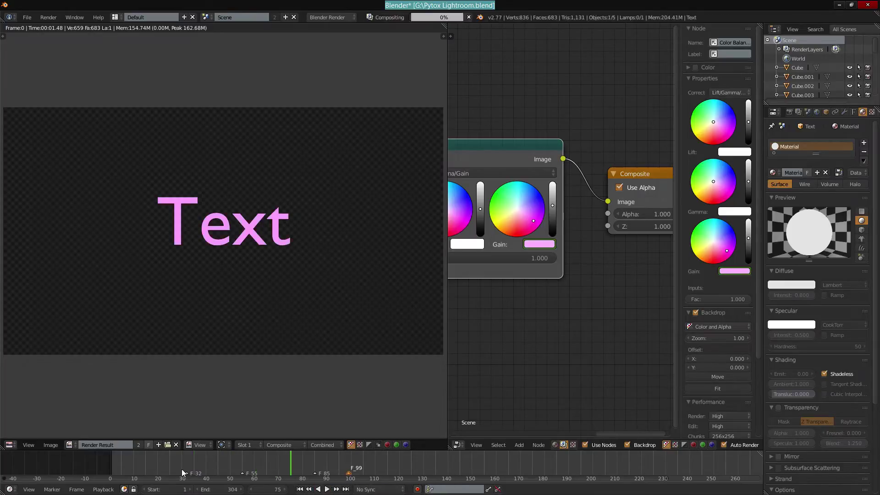
drag(181, 469, 168, 461)
key(Right)
key(Right)
key(Right)
key(Right)
key(Right)
key(Right)
key(Right)
key(Right)
key(Right)
key(Right)
key(Right)
key(Right)
key(Right)
key(Right)
key(Right)
key(Right)
key(Right)
key(Right)
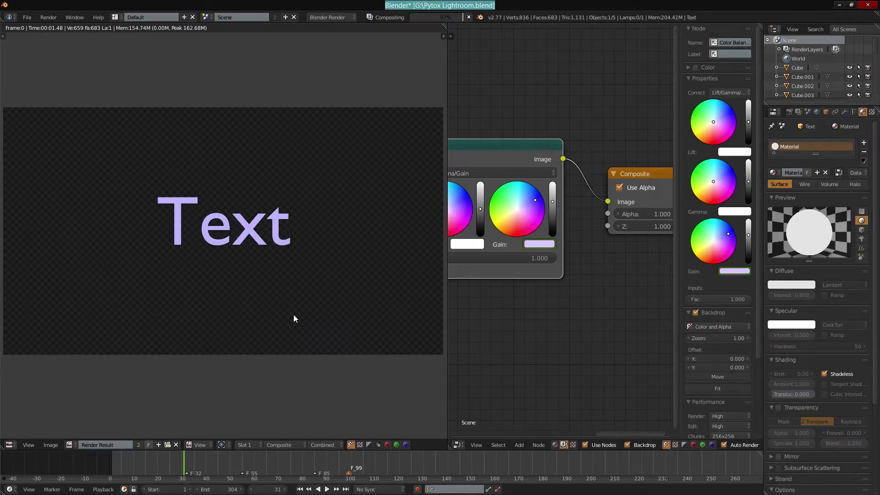
key(alt+a)
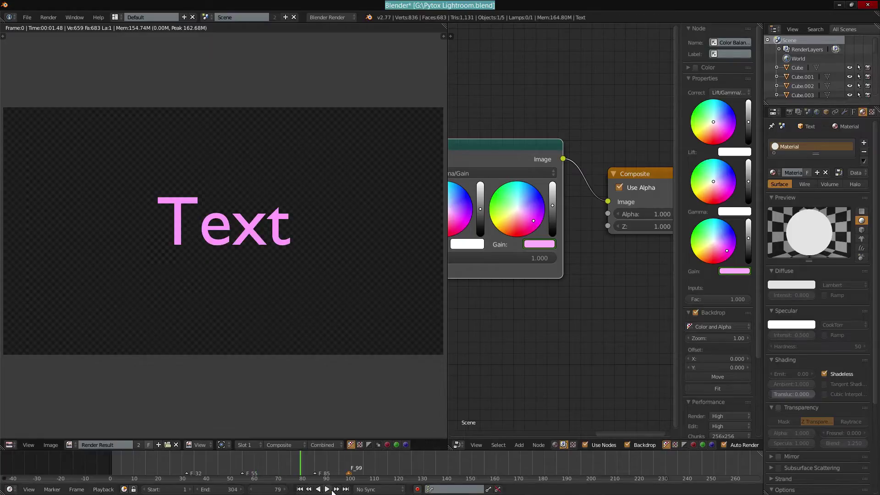
key(alt+a)
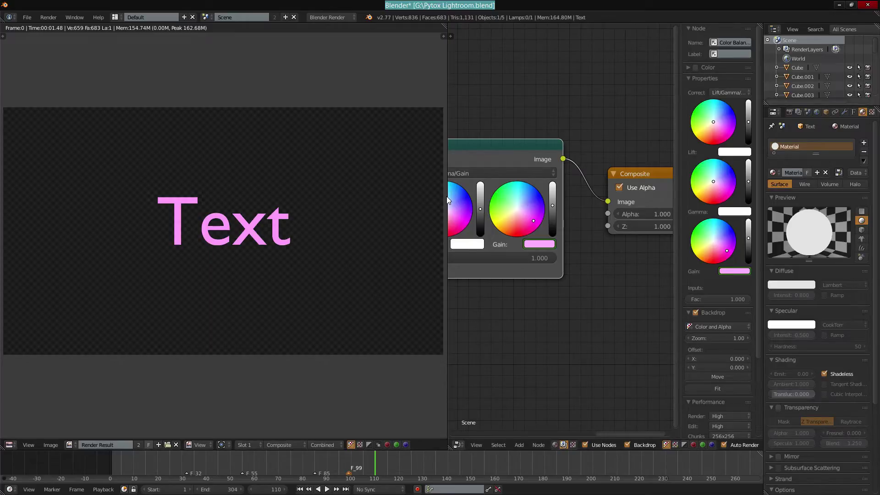
Delete the Color Balance node and connect the Render Layers Image output directly to the Composite node's Image input
drag(446, 196, 247, 196)
middle_drag(352, 184, 463, 221)
scroll(444, 213, down, 8)
key(x)
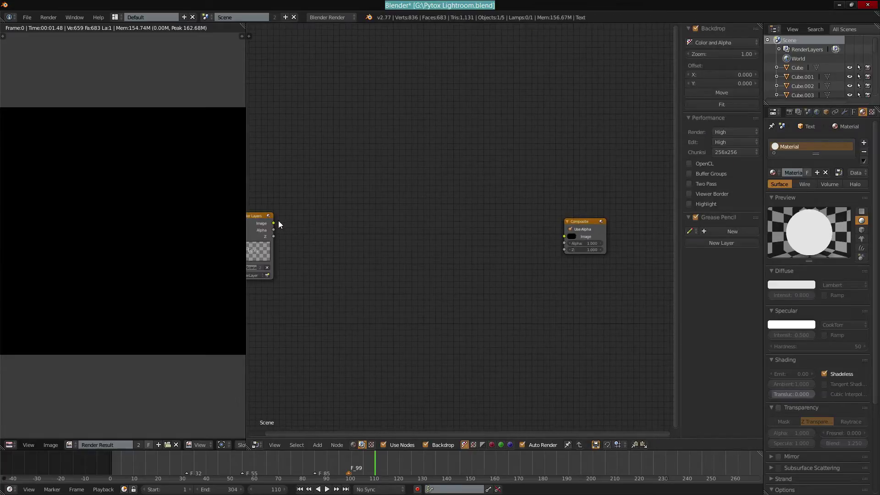
drag(278, 222, 563, 235)
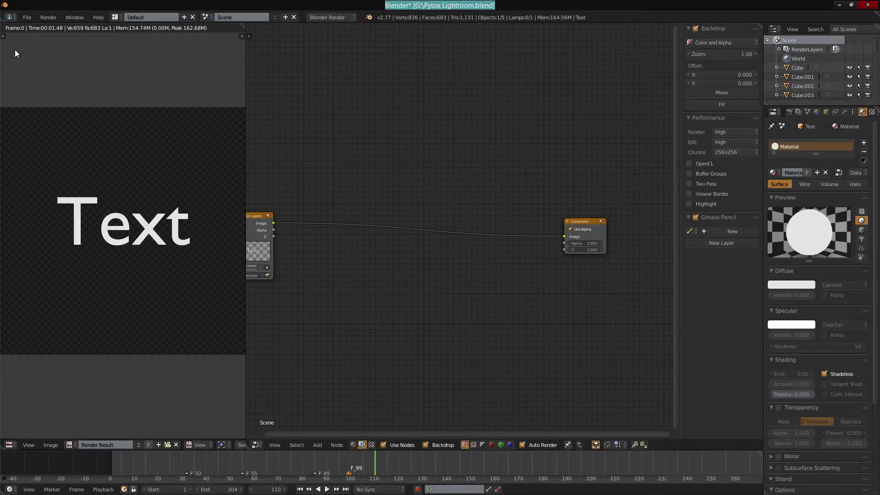
Join the node editor and image editor into one area and switch that area to the 3D View
right_click(246, 69)
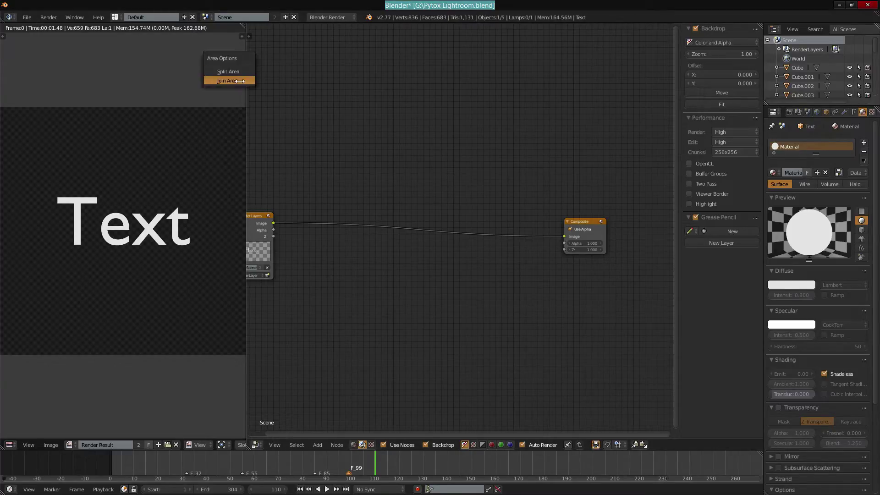
click(239, 80)
click(348, 124)
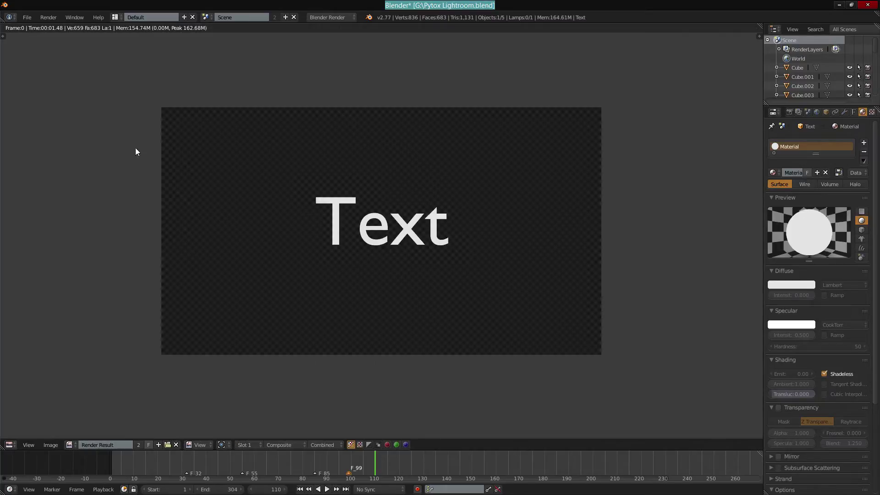
click(9, 445)
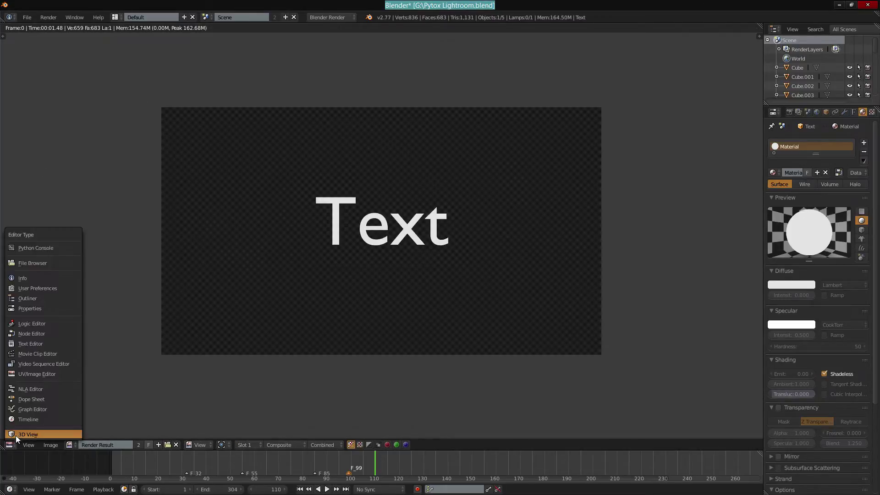
click(18, 431)
Save a copy of the project as Pytox Lightroom.blend in G:\
click(29, 17)
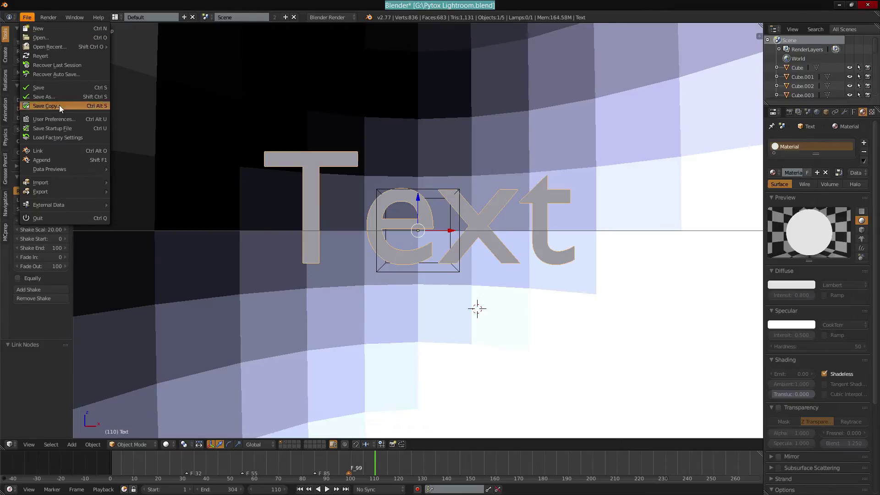
click(36, 106)
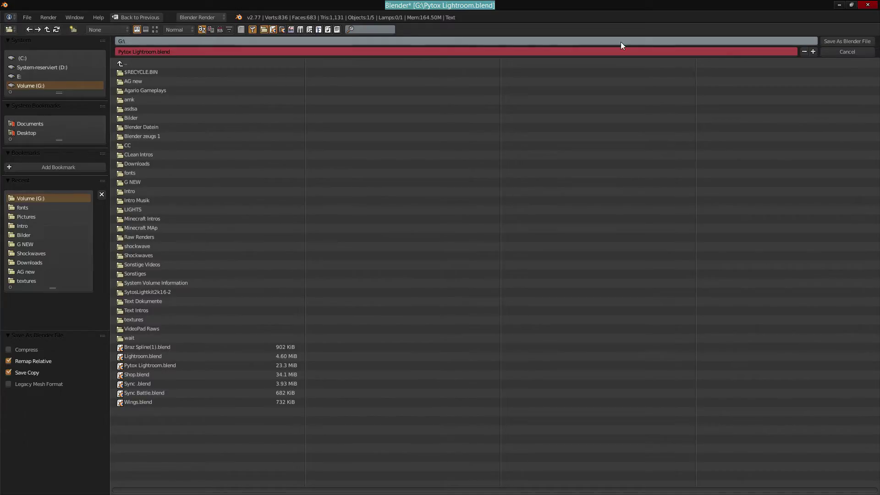
click(846, 41)
Search the add-ons in User Preferences for "image" and make sure Import Images as Planes is enabled
click(31, 20)
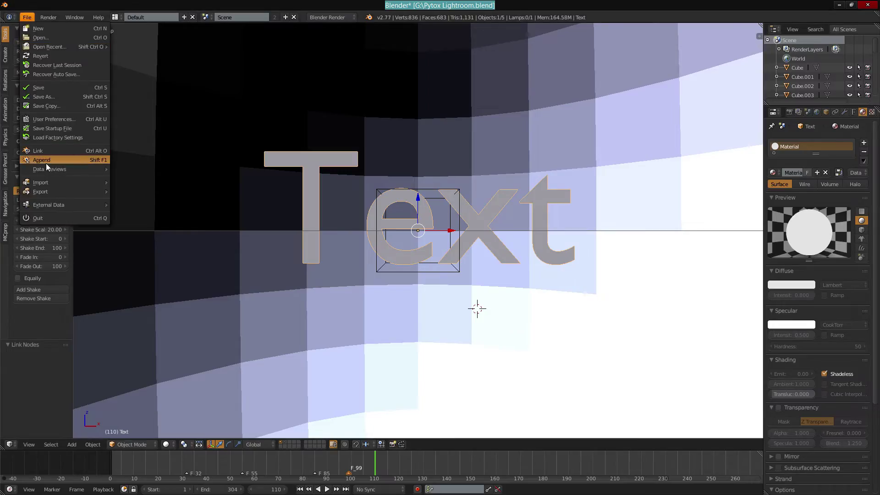
click(50, 119)
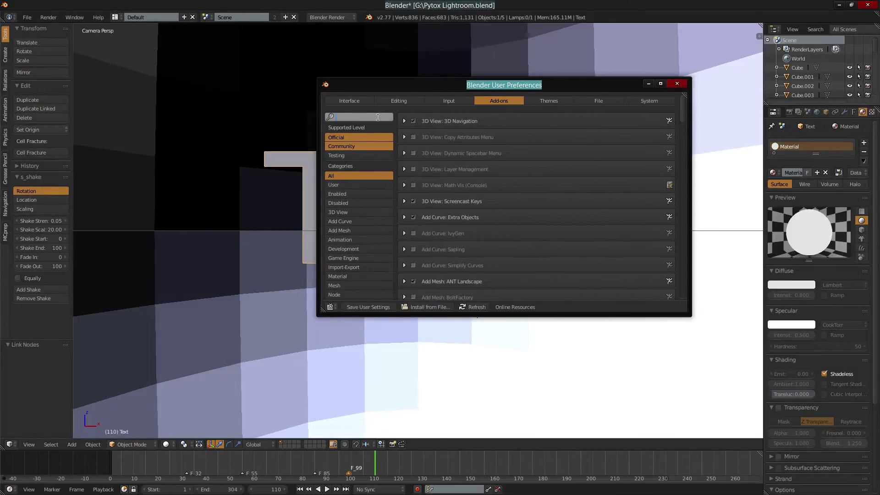
click(378, 118)
text(i ma)
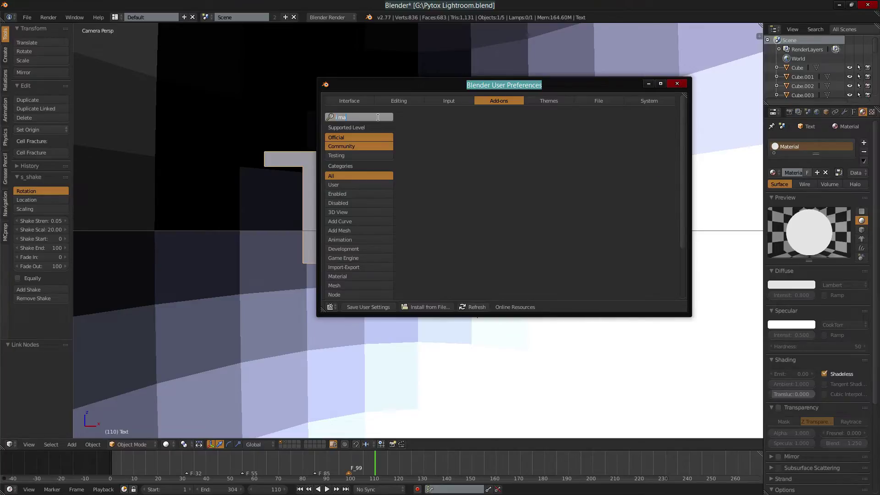
key(BackSpace)
key(BackSpace)
key(BackSpace)
key(BackSpace)
text(image)
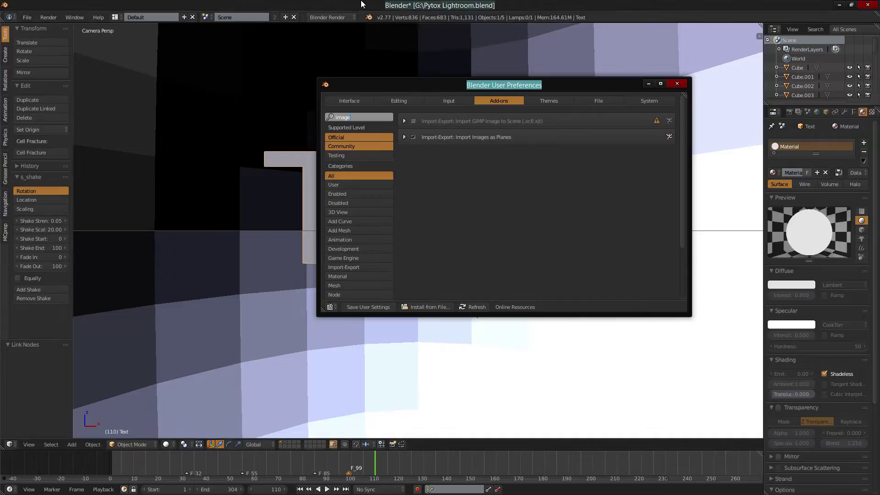
click(410, 137)
click(413, 137)
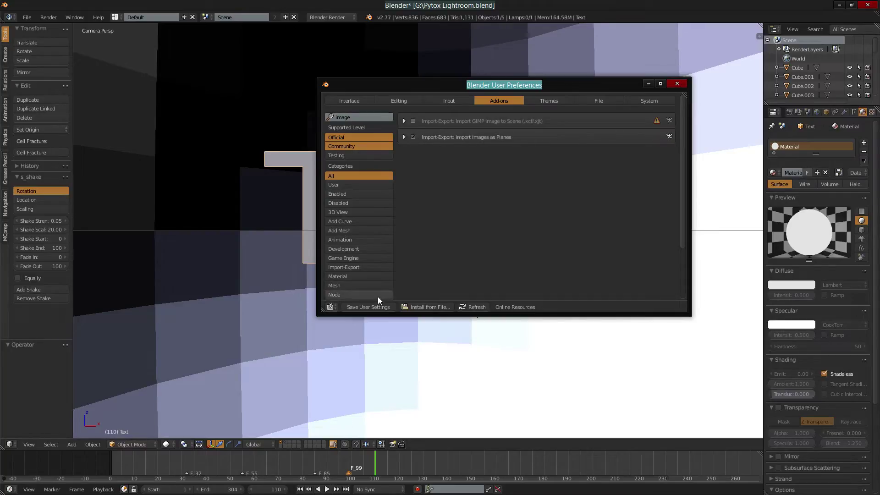
click(677, 84)
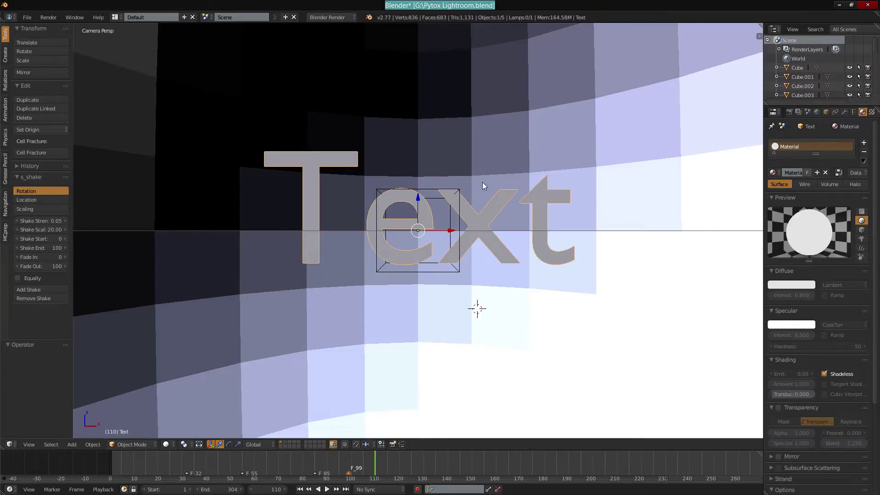
Add a new empty scene and name it Shockwave
click(286, 17)
click(273, 32)
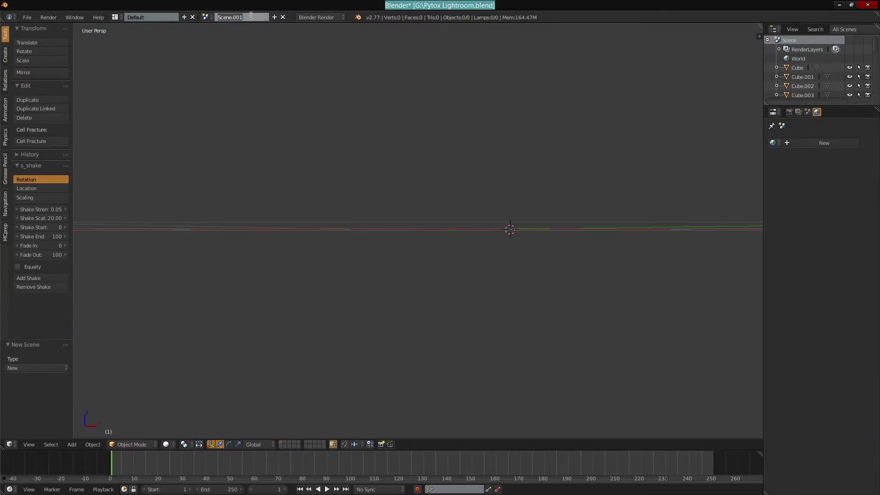
double_click(251, 17)
text(Shockwave)
key(Return)
Import SHOKWAVE.mov from the G:\Shockwaves folder as an image plane in the Shockwave scene
middle_drag(298, 151, 475, 202)
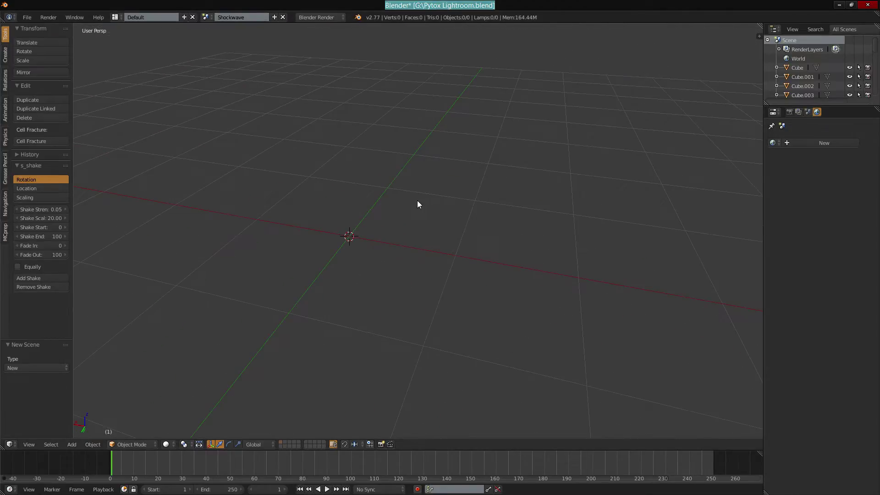
key(shift+a)
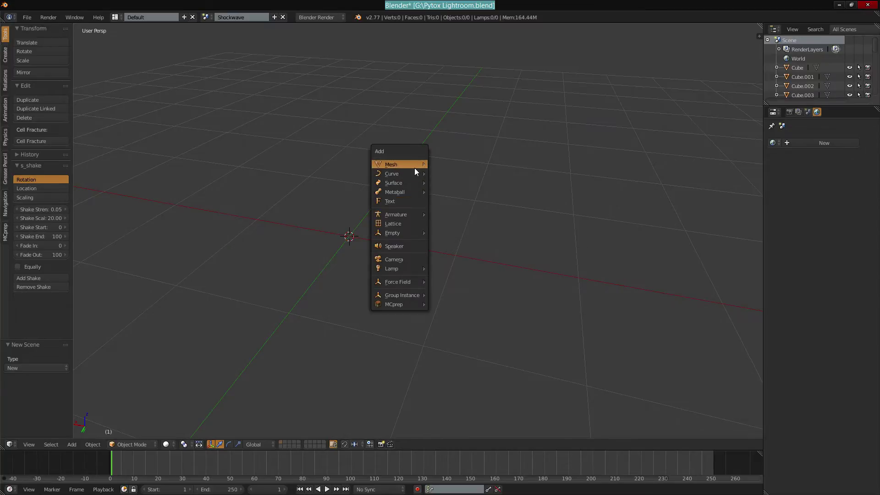
mouse_move(414, 166)
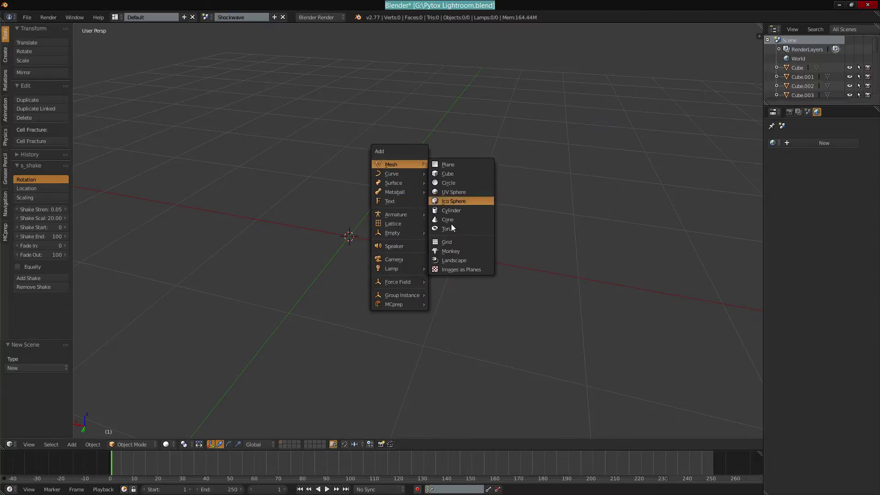
click(463, 272)
click(43, 198)
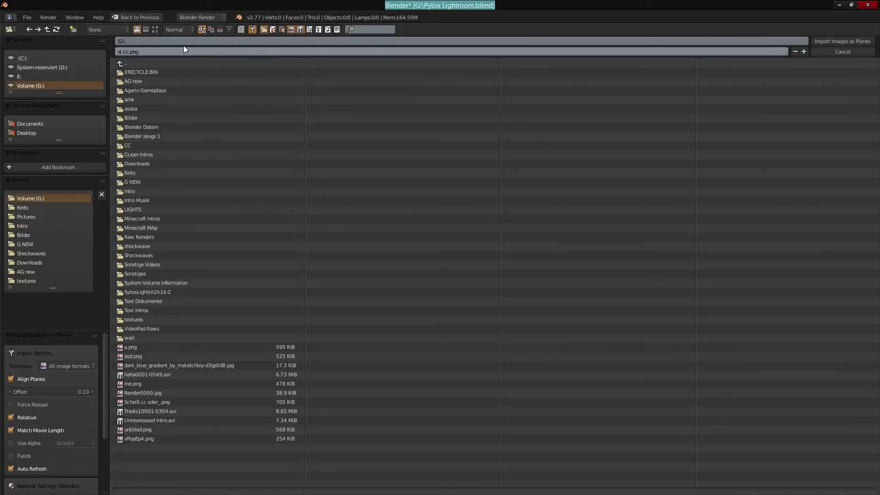
click(156, 29)
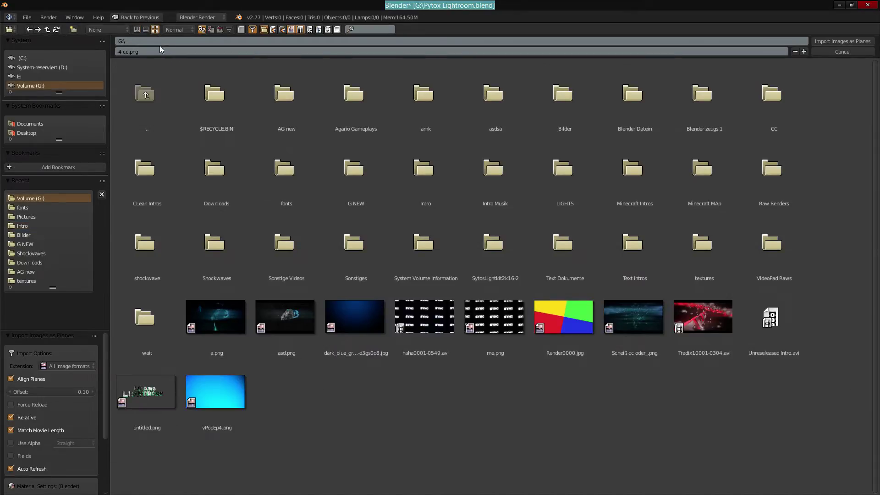
click(209, 227)
drag(209, 227, 714, 414)
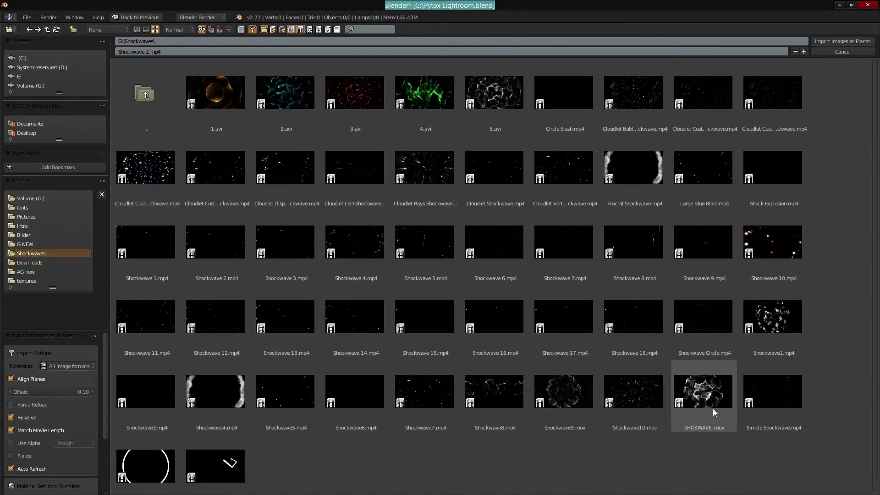
double_click(713, 408)
Switch the viewport to Material shading and make the shockwave plane's material shadeless
scroll(296, 241, up, 2)
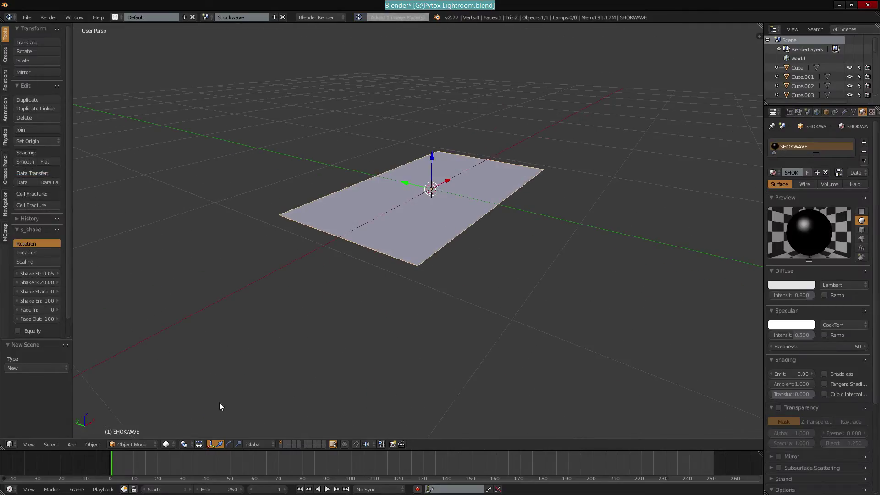
click(167, 444)
click(186, 392)
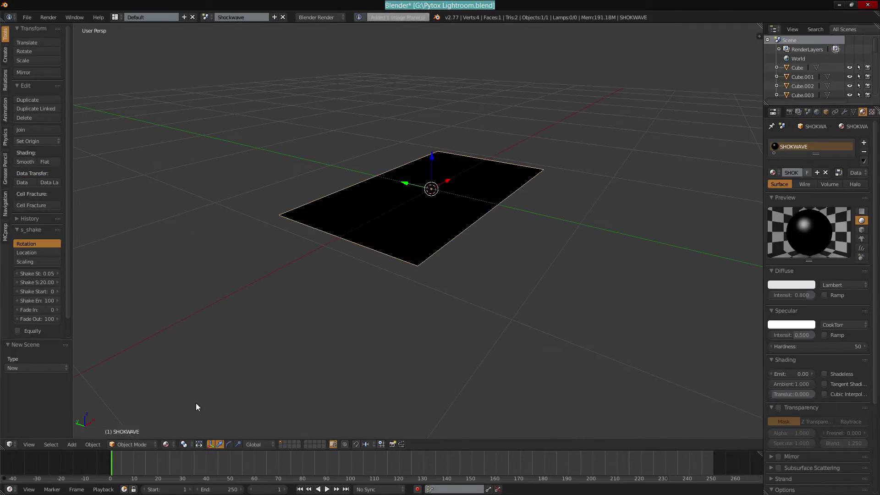
middle_drag(196, 404, 137, 430)
drag(115, 458, 201, 459)
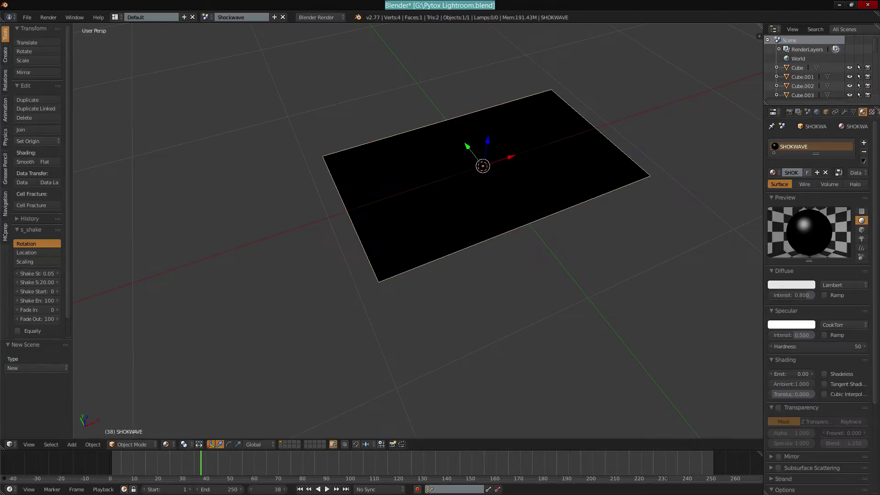
click(846, 374)
Match the movie texture's frame count to the movie length, 1357 frames, and play the animation from frame 0 to check the plane
click(109, 458)
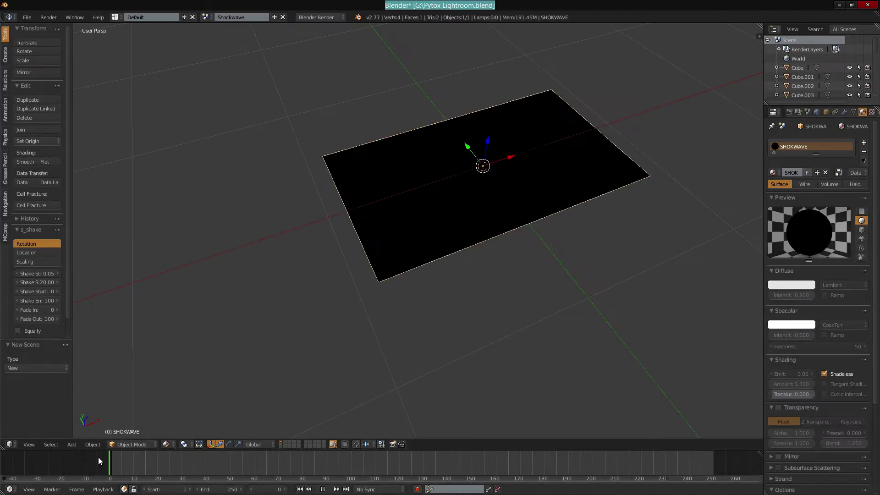
click(871, 112)
scroll(807, 413, down, 5)
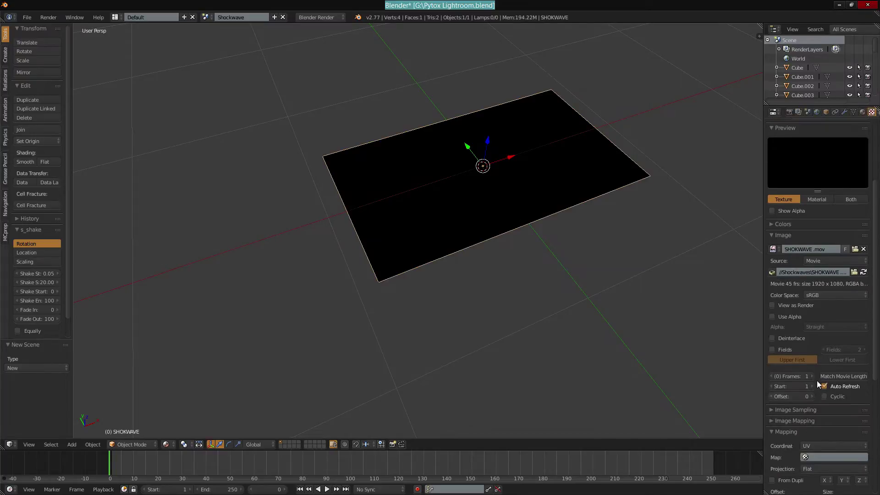
drag(809, 379, 874, 378)
click(326, 489)
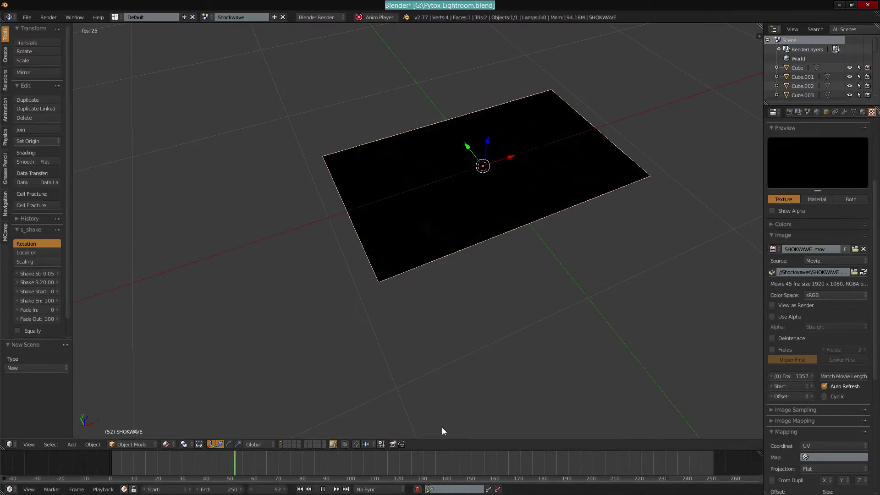
click(322, 489)
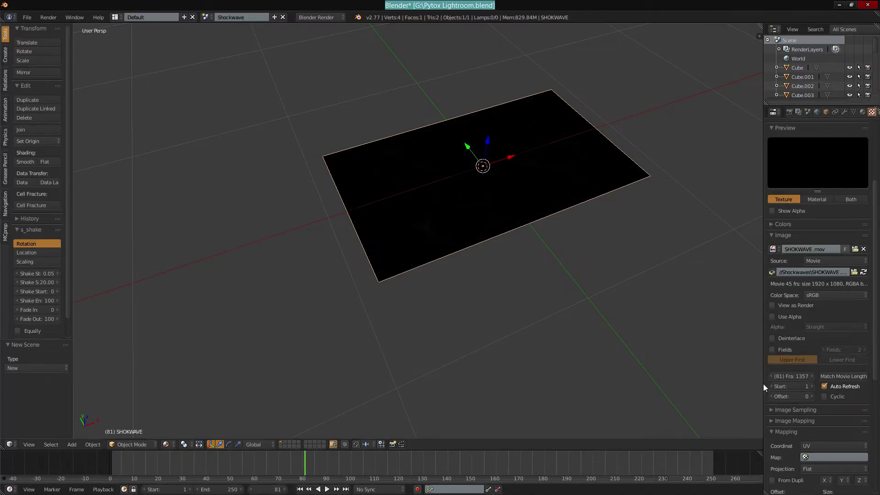
click(786, 384)
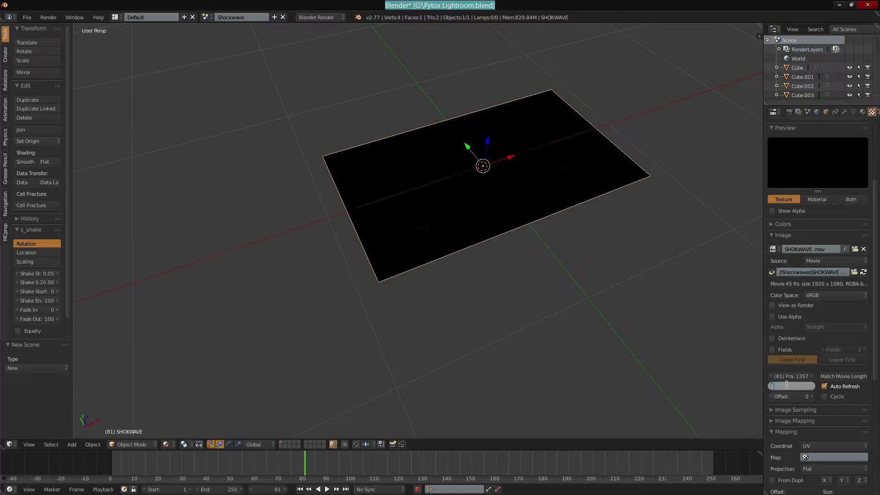
key(Return)
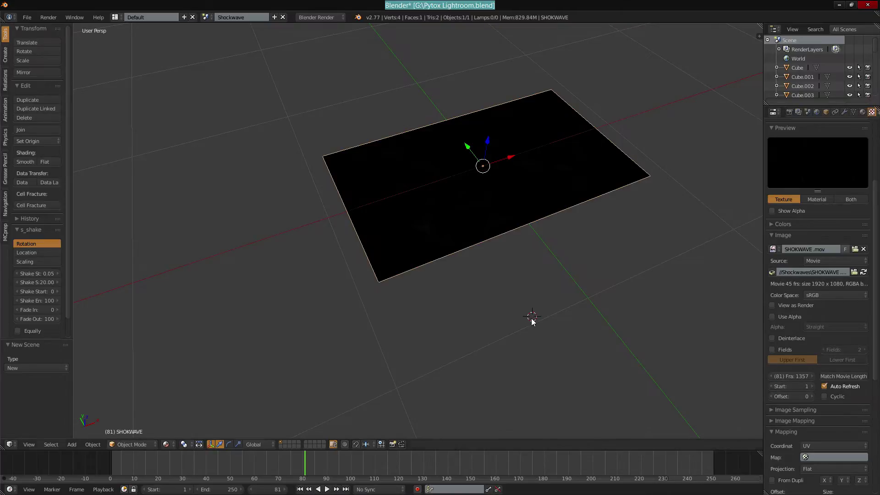
click(531, 316)
click(158, 456)
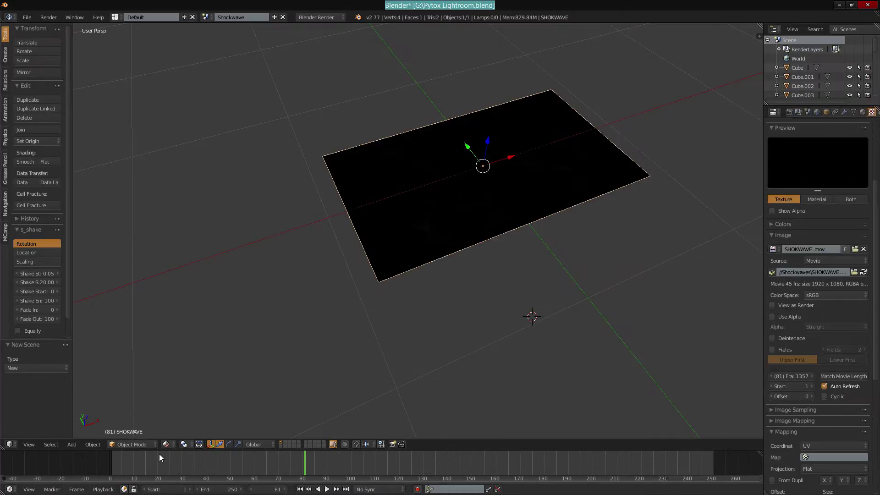
Set the movie texture's start frame to 45 and play the animation to check the shockwave's timing
click(323, 490)
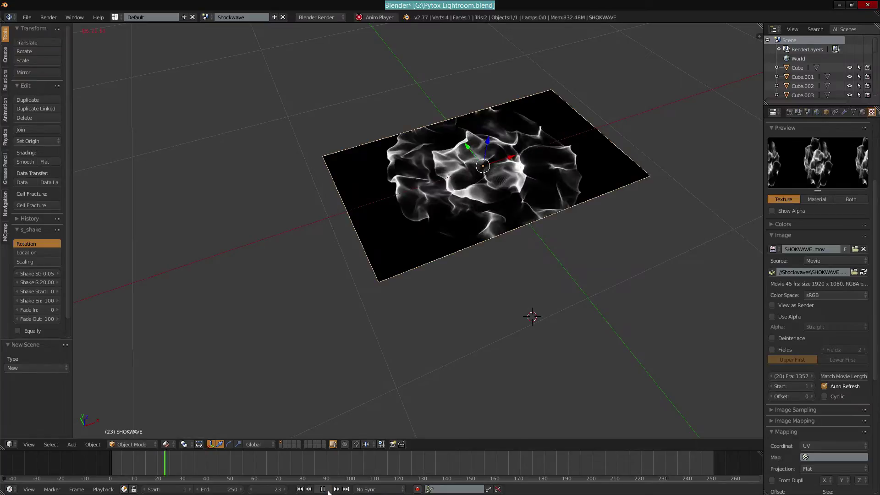
click(789, 383)
text(45)
key(Return)
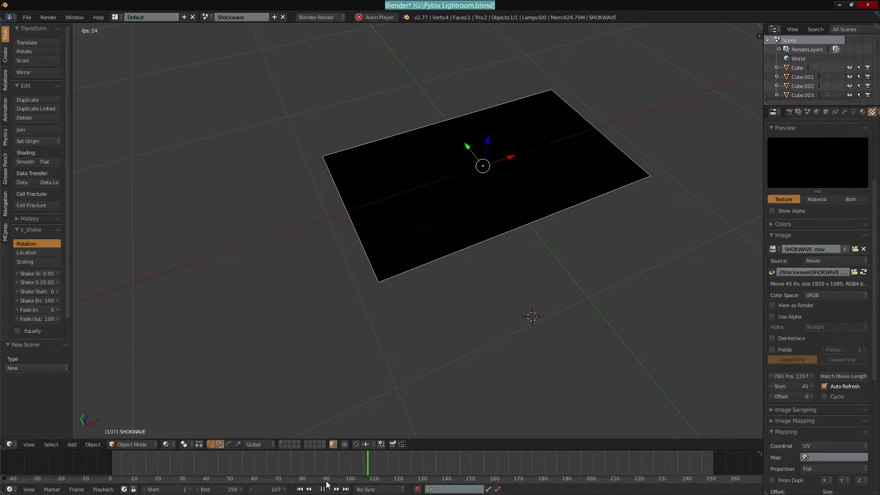
click(215, 463)
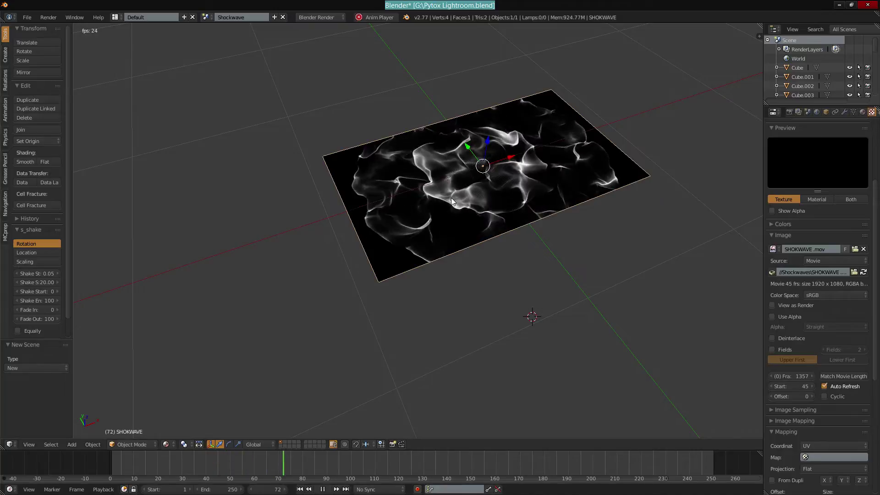
middle_drag(567, 242, 493, 307)
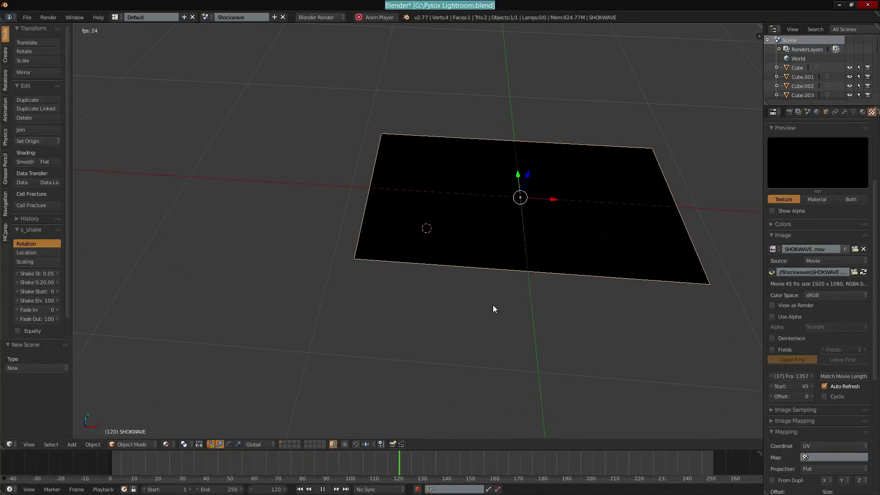
click(317, 489)
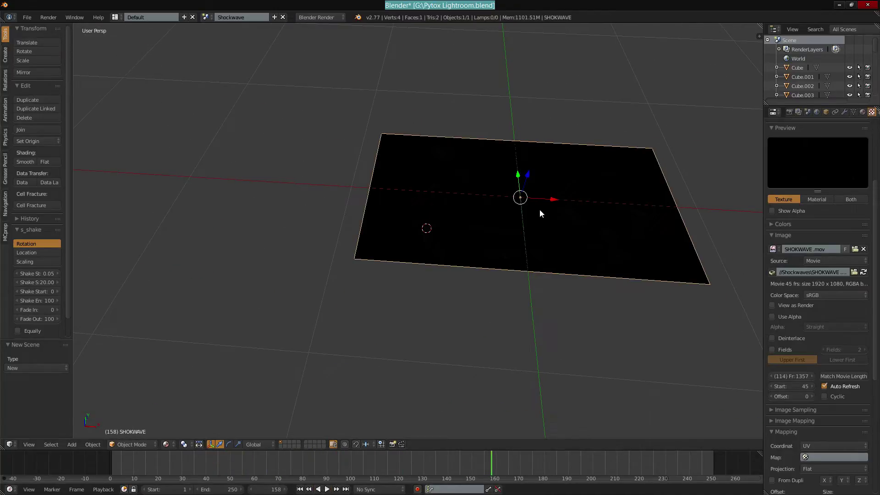
Rotate the shockwave plane to 90° on the X axis so it stands upright
middle_drag(539, 211, 465, 253)
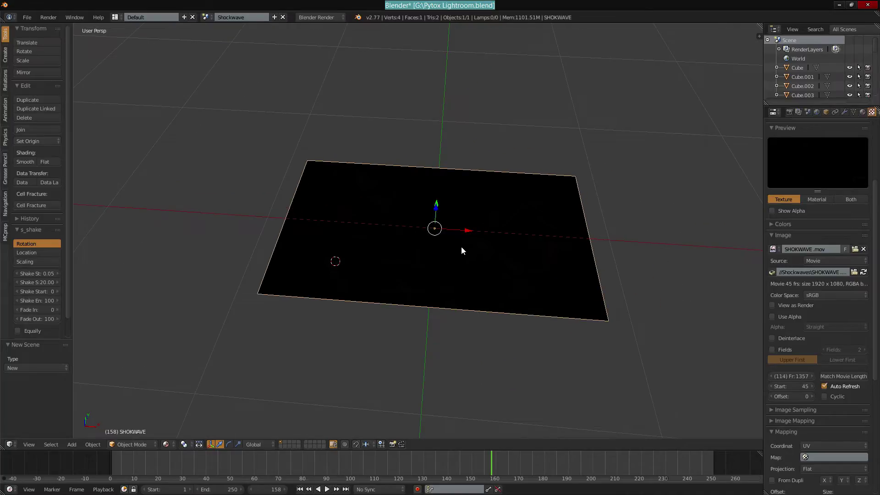
click(826, 109)
click(820, 181)
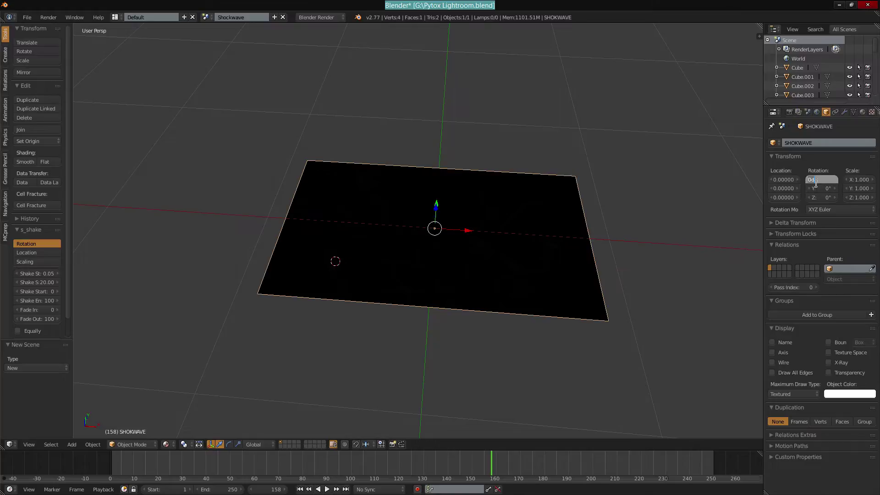
text(90)
key(Return)
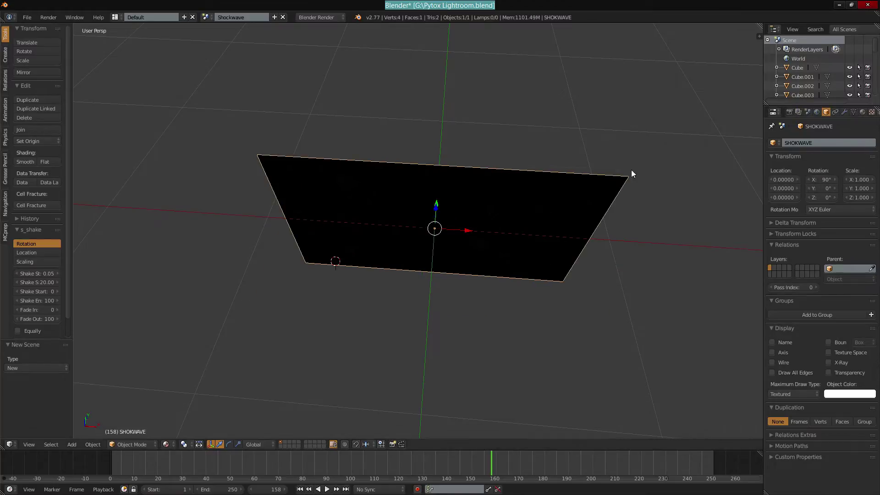
middle_drag(631, 169, 633, 108)
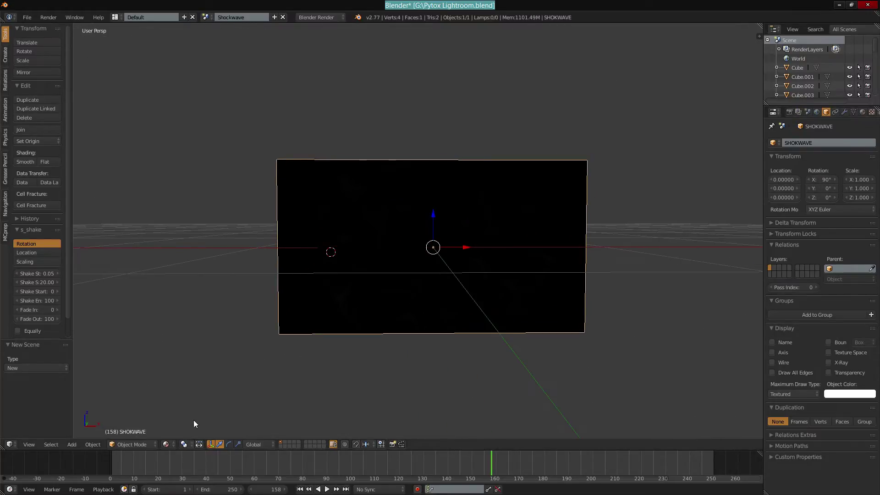
Switch back to the scene named Scene, select the empty at the text, and look through the camera
click(205, 17)
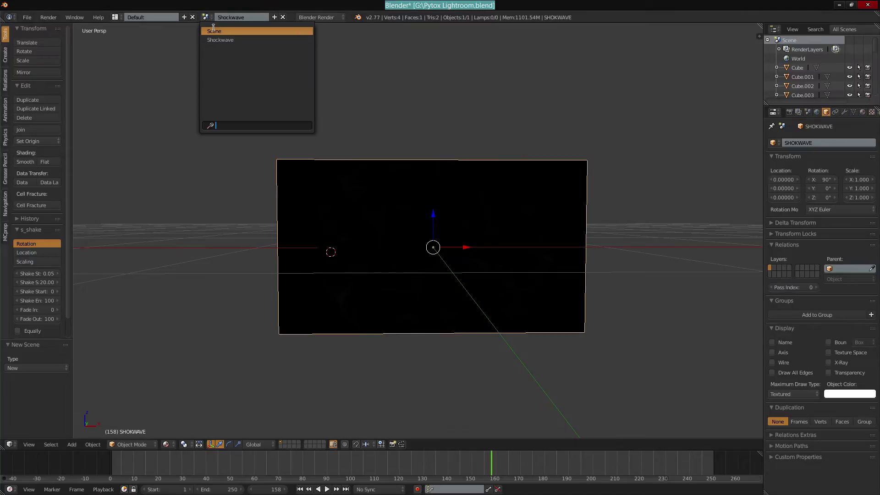
click(216, 29)
middle_drag(484, 227, 524, 236)
right_click(451, 211)
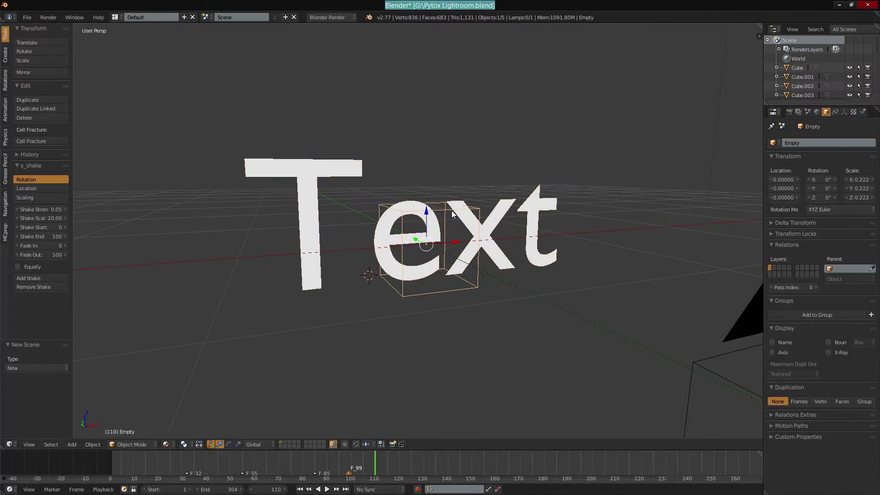
middle_drag(451, 211, 471, 222)
key(KP_0)
At frame 0, trackball-rotate the empty to about 27°, 60°, 60° and keyframe it with the LocRotScale keying set
click(81, 460)
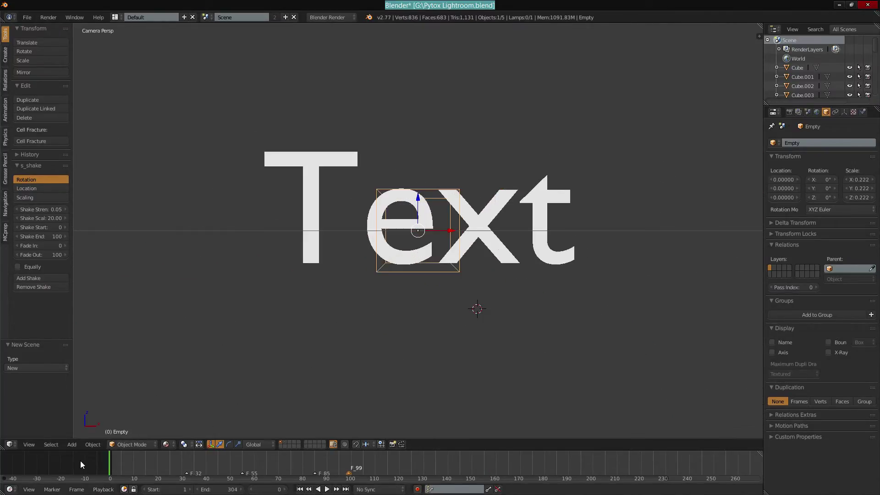
key(r)
key(r)
click(546, 253)
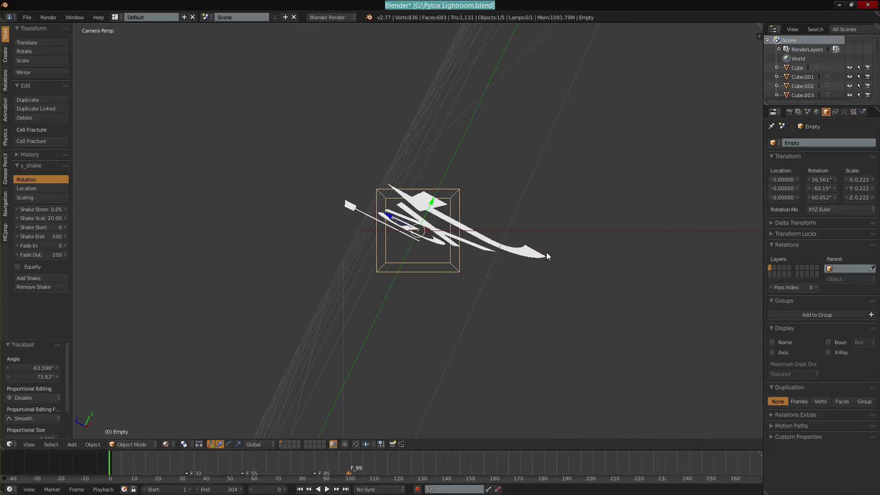
key(i)
click(398, 306)
click(429, 488)
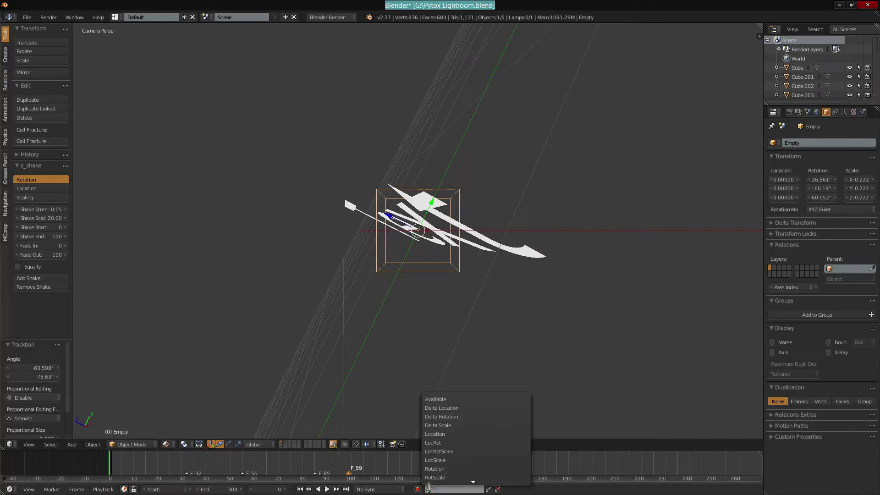
click(430, 450)
key(i)
At marker F_32, freely rotate the empty so the text runs vertically, and insert a LocRotScale keyframe
click(192, 462)
drag(193, 466, 188, 464)
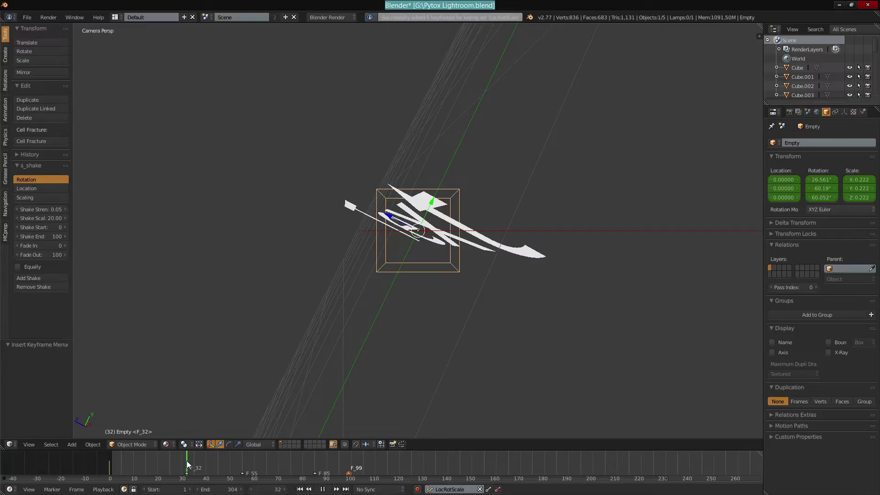
key(r)
key(r)
click(547, 393)
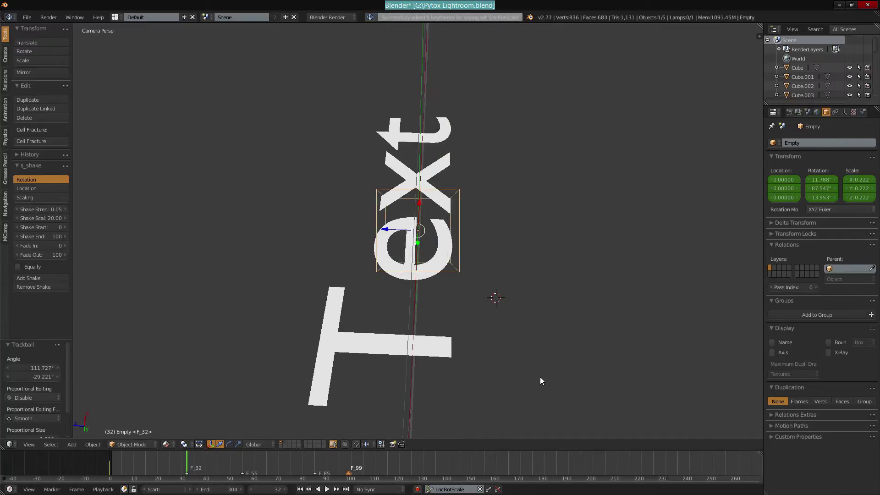
key(i)
At marker F_55, trackball-rotate the empty to about 5°, 24°, 36° and insert a LocRotScale keyframe
click(241, 453)
key(r)
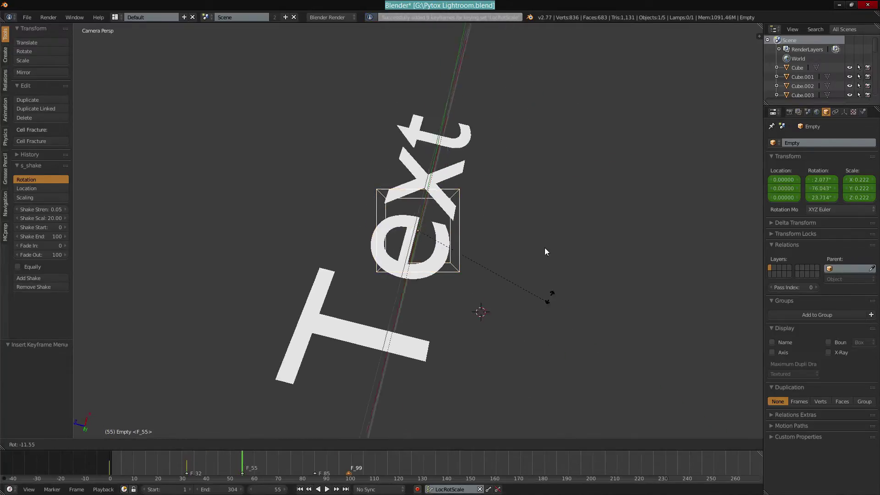
key(r)
click(540, 180)
key(r)
key(r)
click(535, 189)
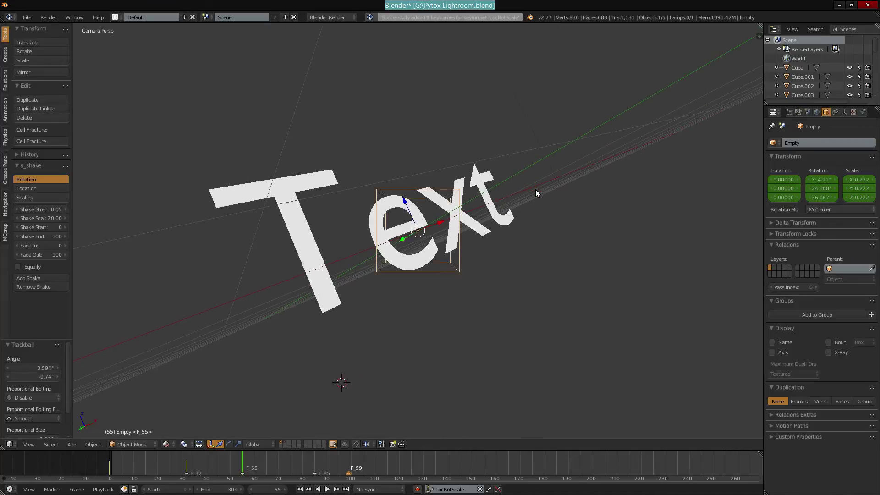
key(i)
Play the animation from frame 0 to check the empty's rotation keyframes
key(Down)
key(Down)
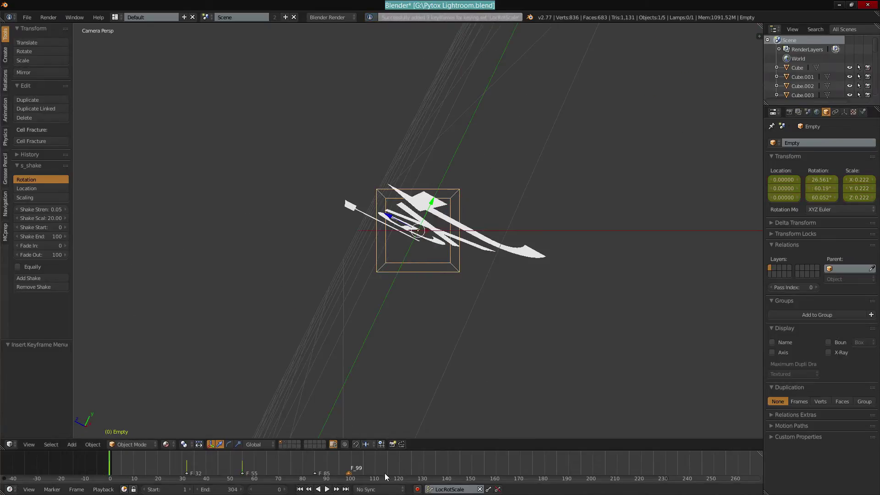
click(324, 490)
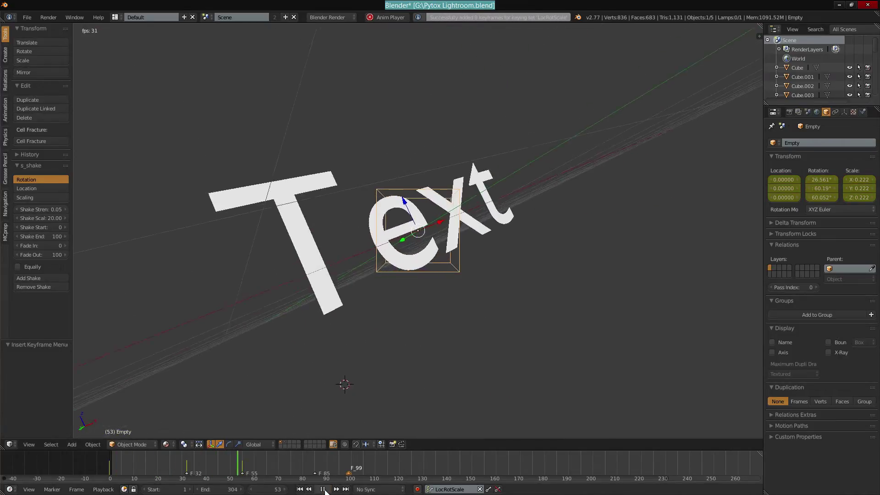
click(323, 489)
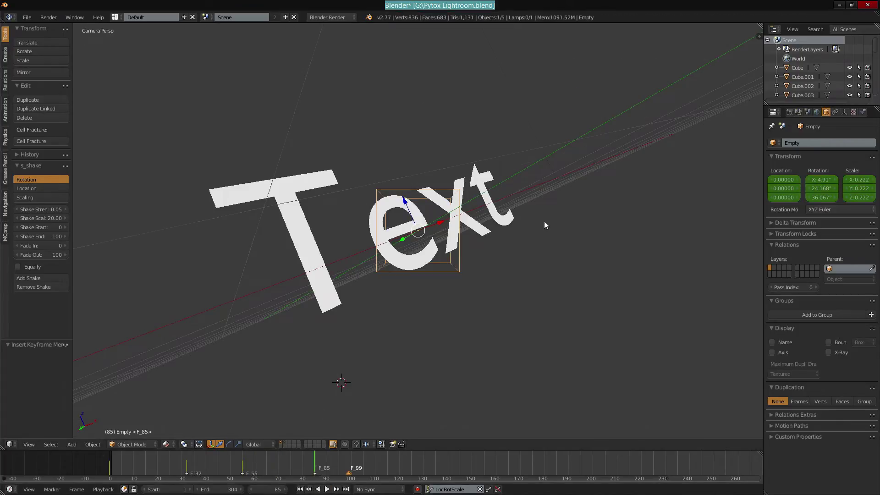
Try a keyframe at marker F_85 with the empty scaled to 0.674, and play the animation
key(shift+Left)
key(i)
key(alt+a)
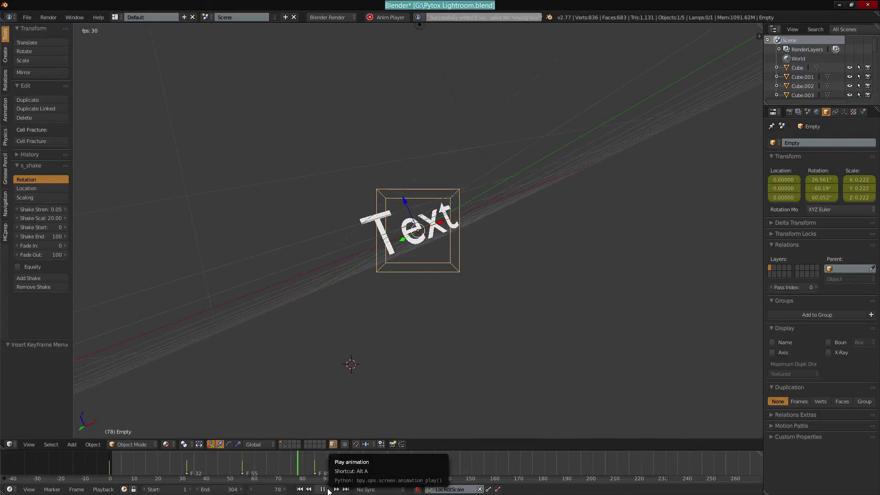
key(alt+a)
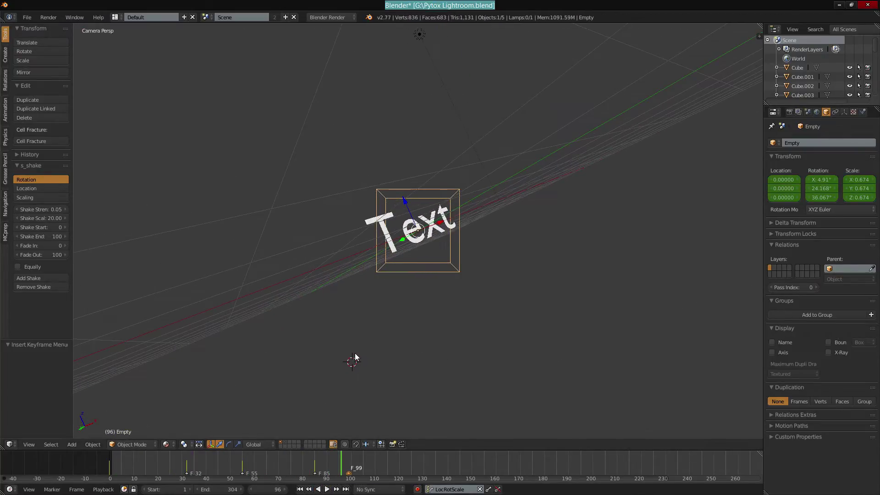
At marker F_85, scale the empty down to 0.216 and replace its LocRotScale keyframe
drag(183, 457, 314, 469)
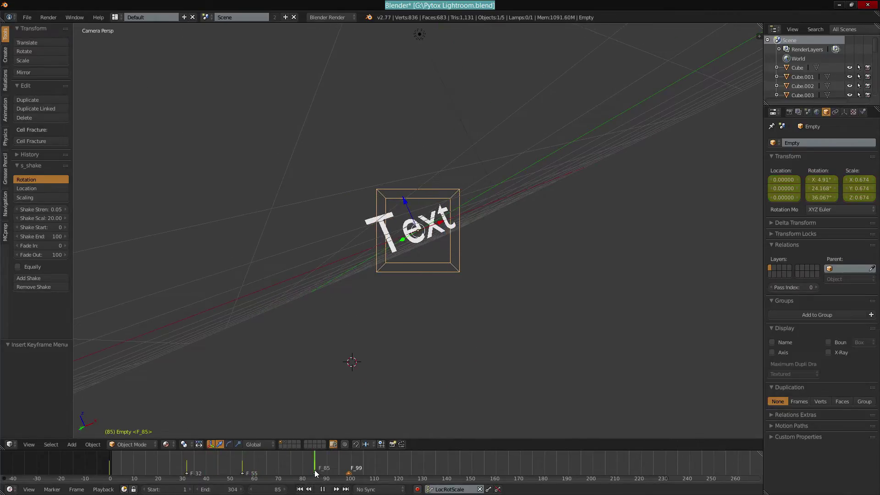
key(s)
click(461, 242)
key(i)
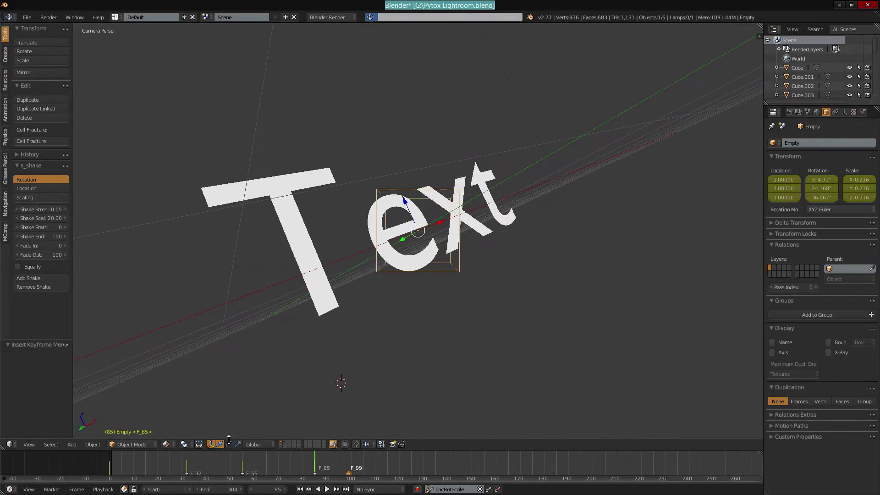
Play the animation to review the camera motion across the markers
drag(201, 456, 150, 456)
click(324, 488)
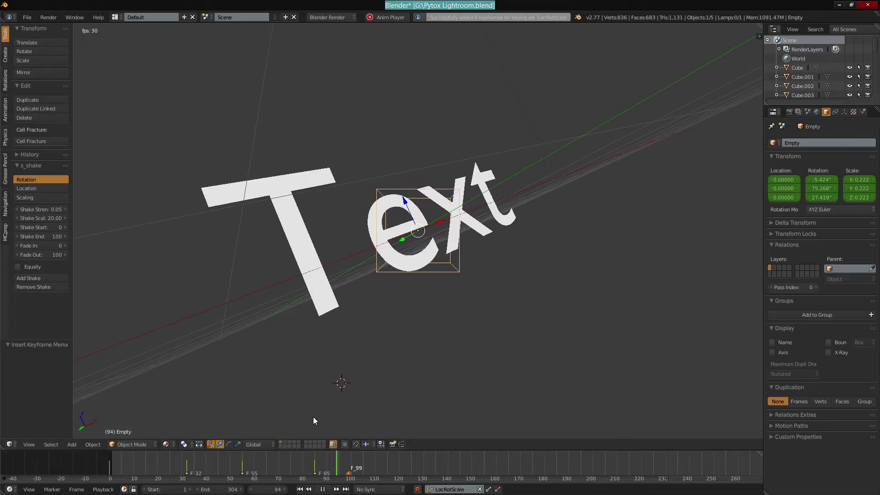
click(322, 488)
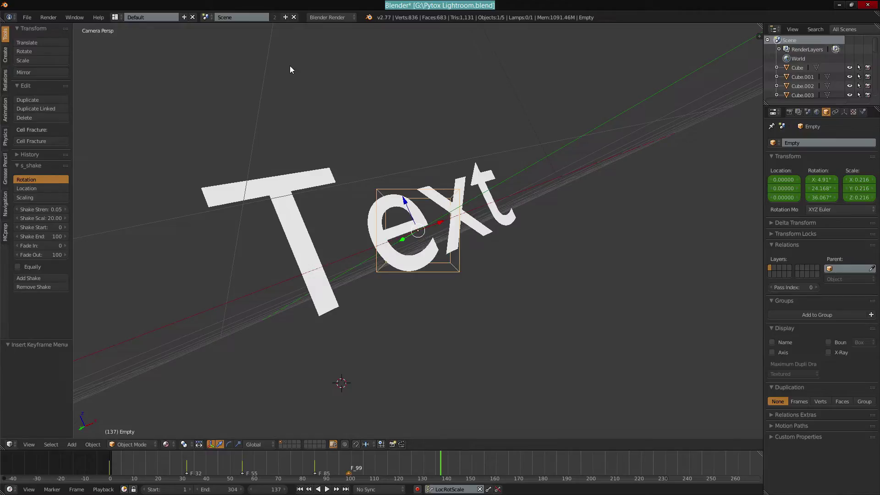
Select the camera together with the empty and link both objects to the Shockwave scene
middle_drag(391, 175, 476, 241)
right_click(562, 213)
middle_drag(562, 213, 441, 214)
shift+right_click(440, 213)
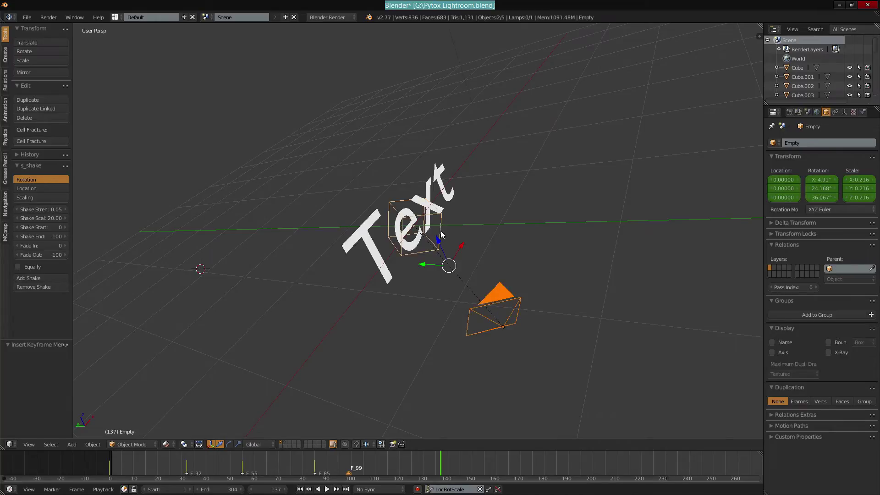
key(ctrl+l)
mouse_move(440, 221)
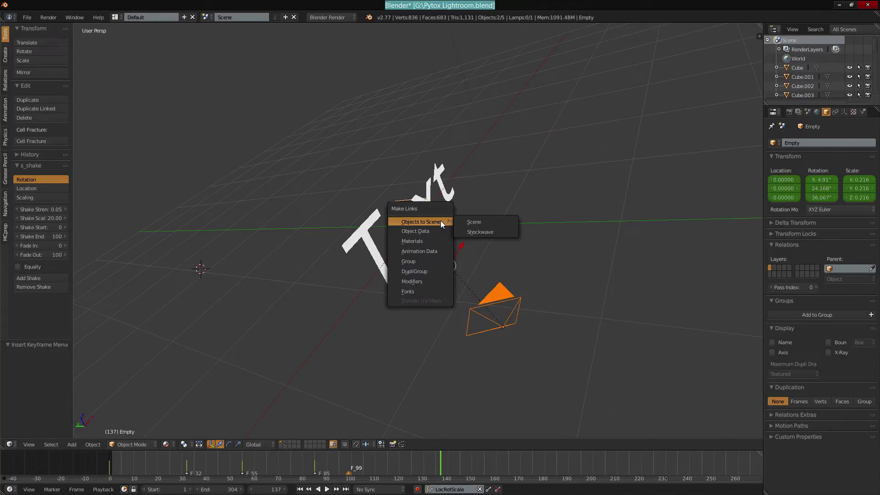
click(469, 230)
Switch to the Shockwave scene and look through the linked camera
click(207, 17)
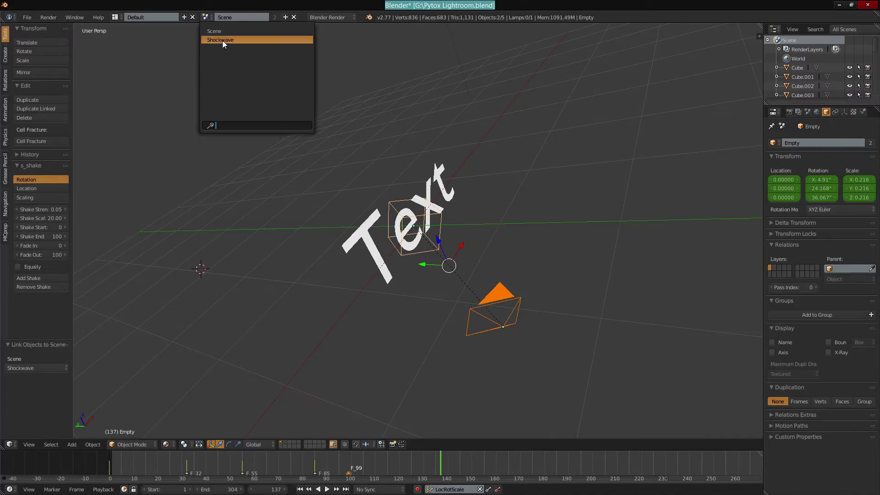
click(223, 41)
middle_drag(385, 175, 418, 212)
key(KP_0)
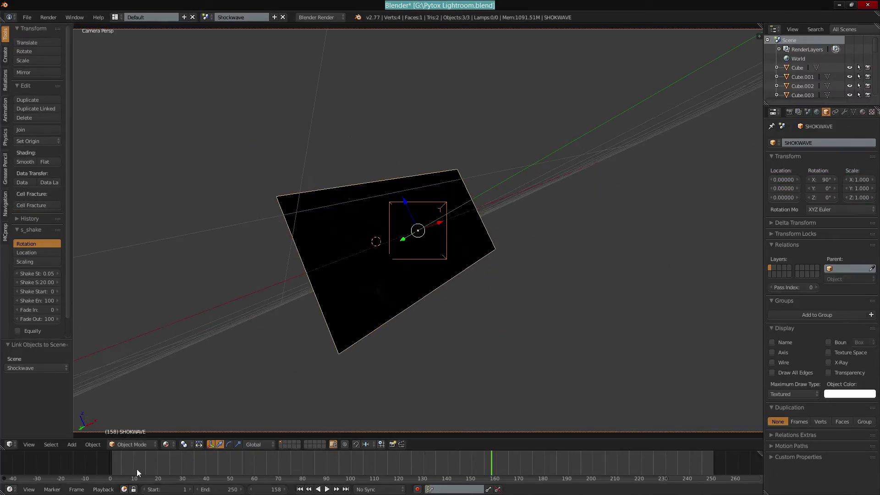
Play and scrub the Shockwave scene's animation to check the plane's orientation within the whole camera frame
click(137, 469)
click(326, 489)
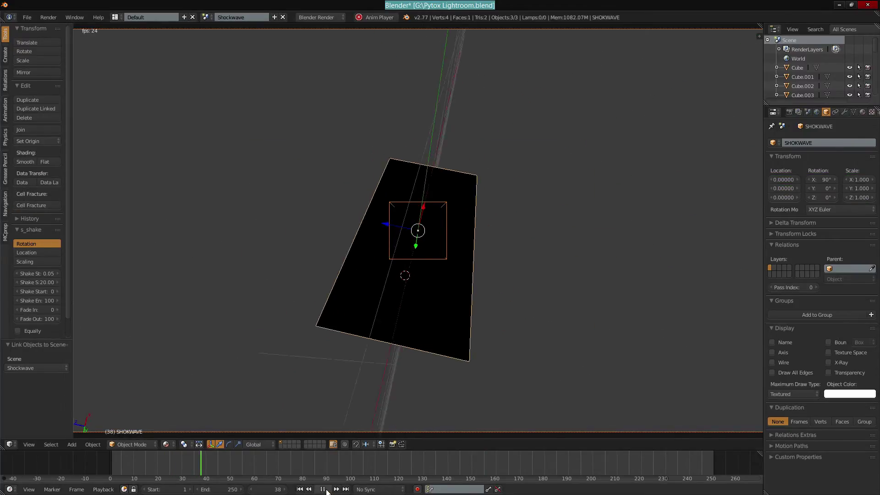
click(324, 489)
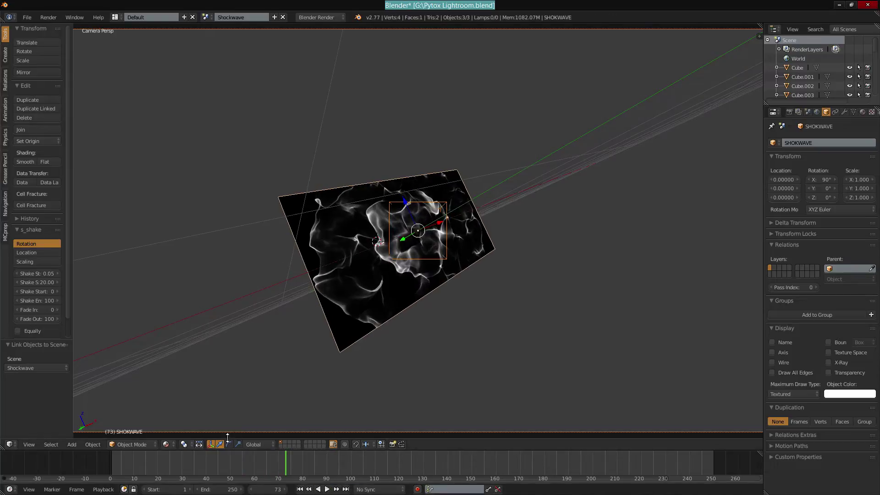
drag(230, 464, 266, 461)
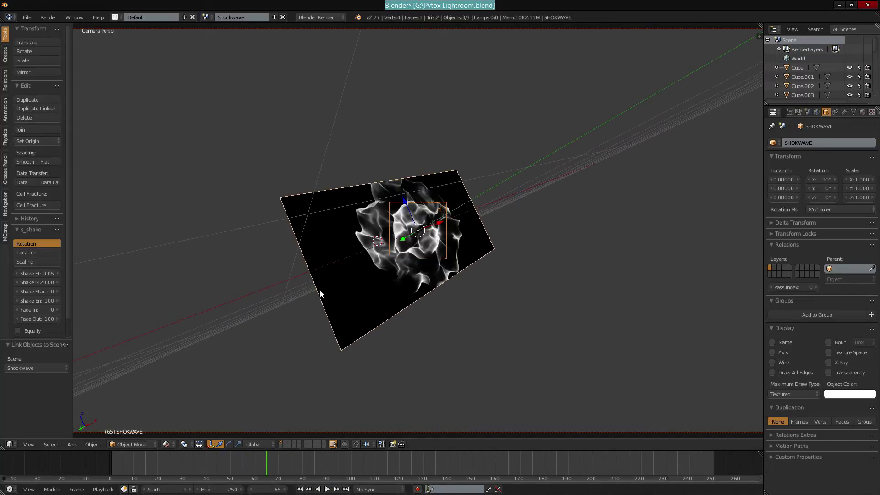
scroll(383, 246, down, 2)
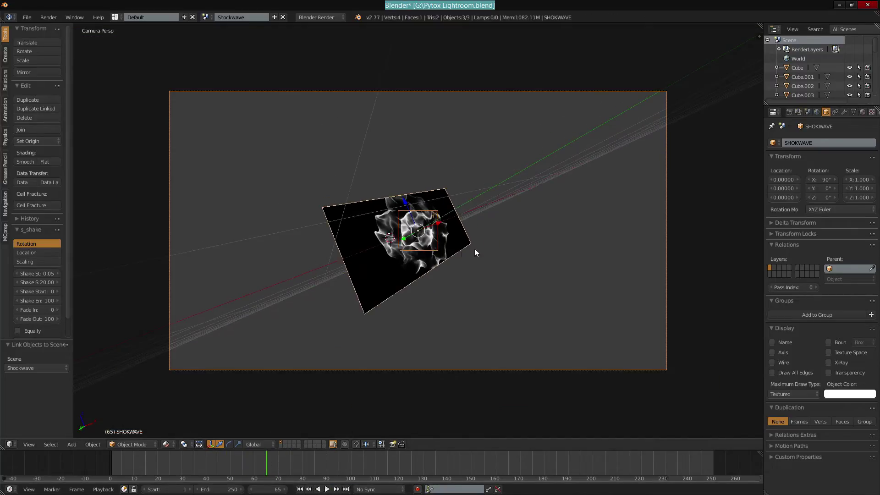
key(s)
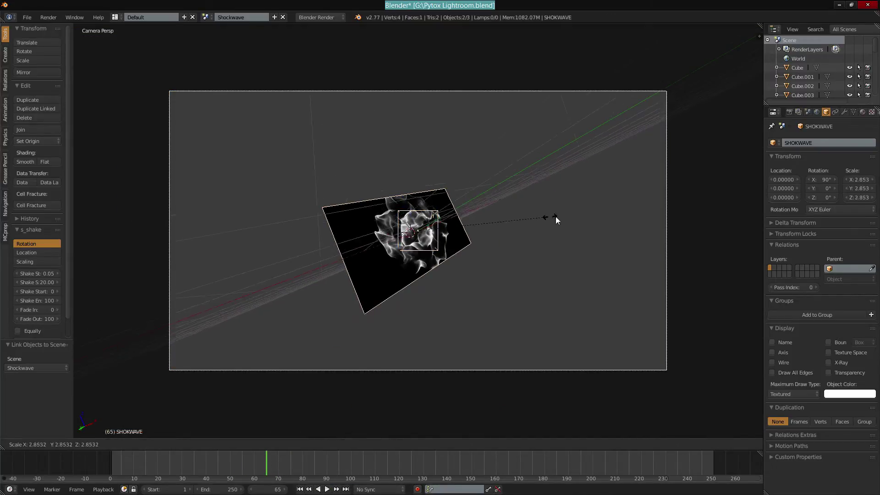
click(578, 217)
key(ctrl+z)
Select only the shockwave plane and scale it up uniformly to about 4.907
right_click(422, 271)
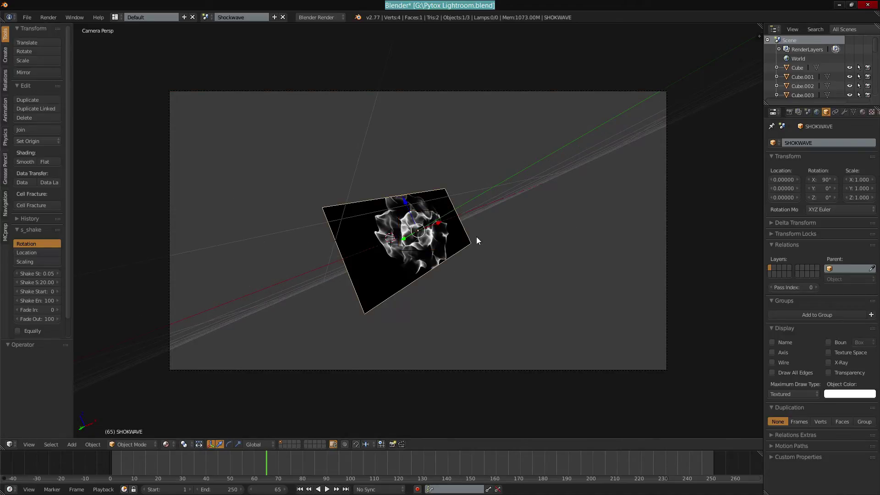
key(s)
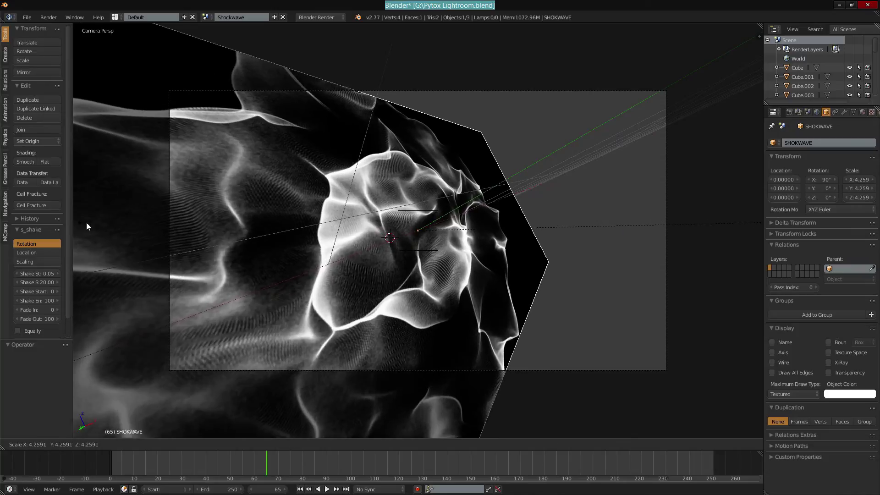
click(139, 235)
Play the Shockwave scene's animation with the enlarged plane and save the file
drag(229, 466, 164, 465)
click(327, 489)
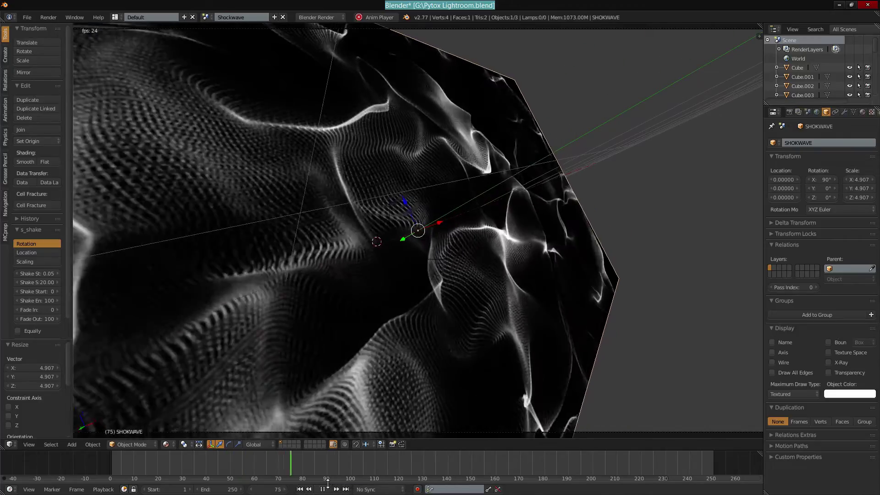
click(324, 487)
key(ctrl+s)
click(436, 307)
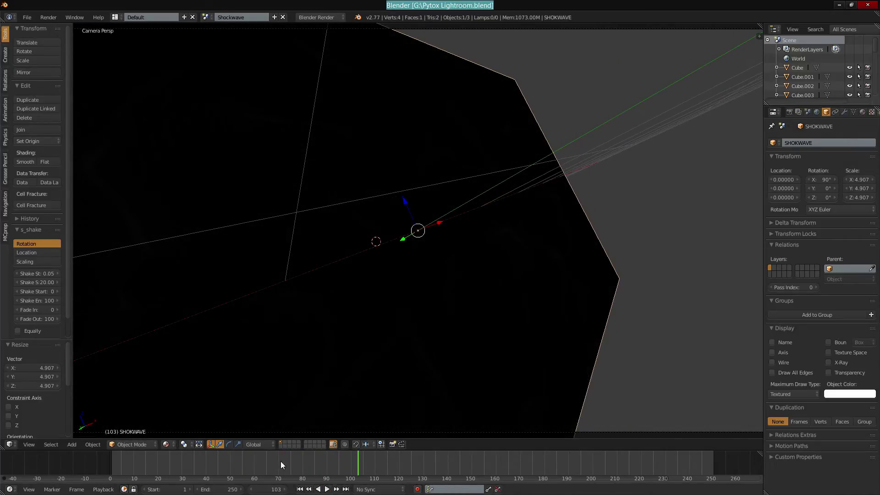
Move to frame 65 and render it to check how the shockwave plane covers the camera frame
drag(281, 461, 267, 456)
key(alt+a)
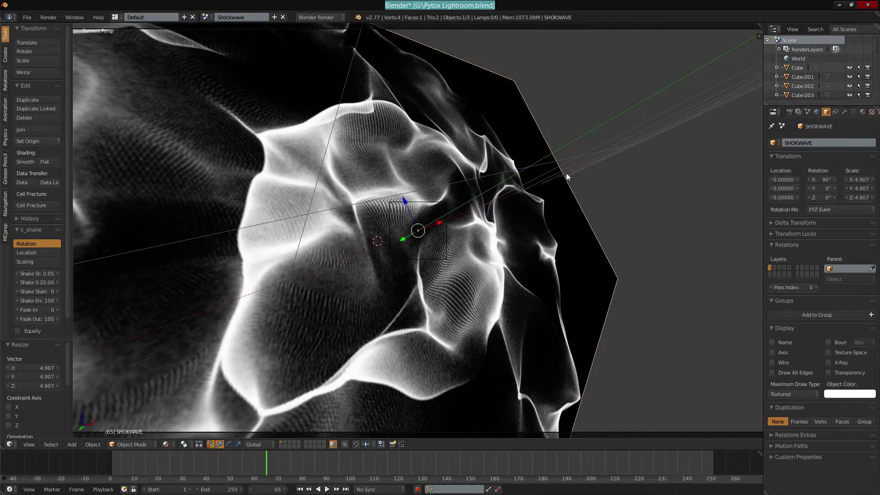
key(F12)
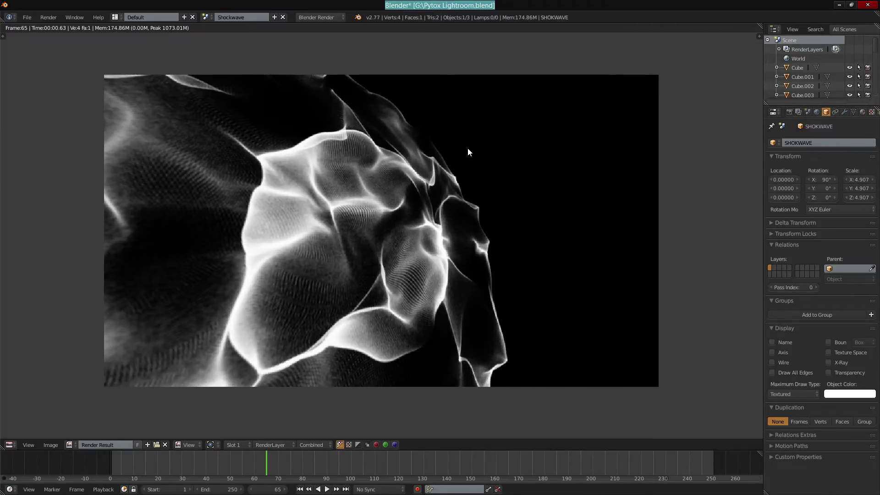
key(Escape)
Advance the shockwave animation to frame 80, render that frame, and scrub back to frame 66
key(alt+a)
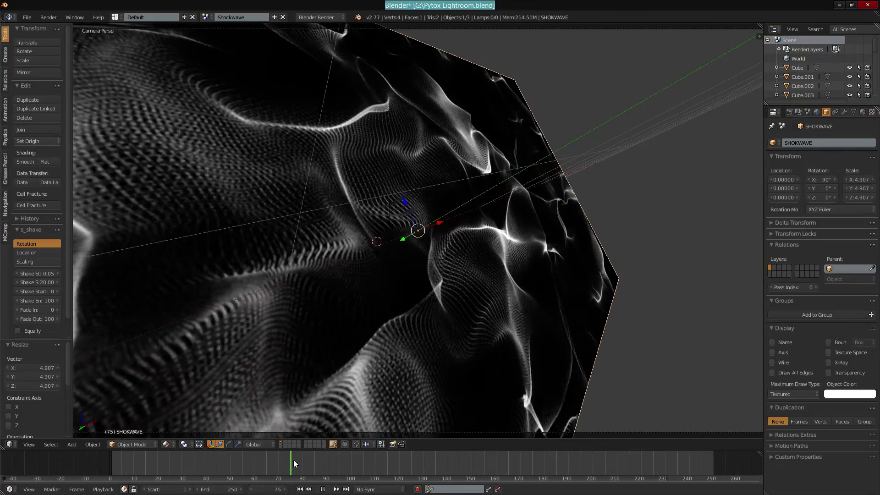
key(alt+a)
key(F12)
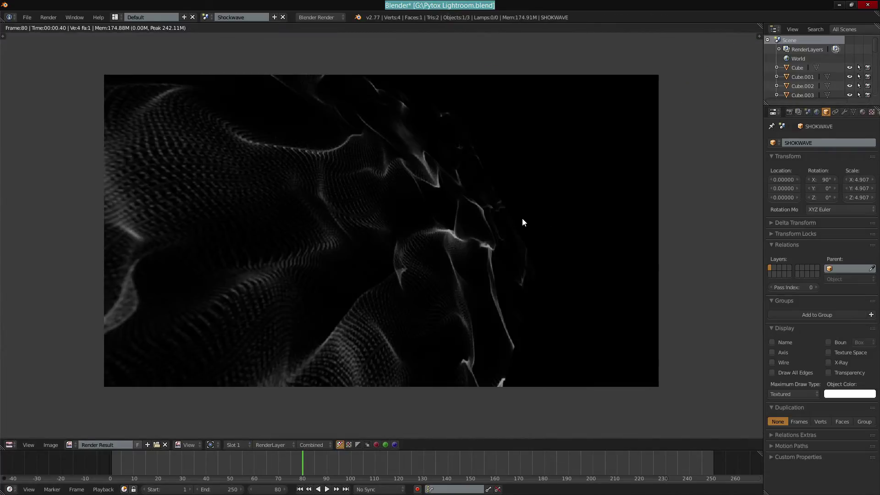
key(alt+a)
key(Escape)
click(251, 460)
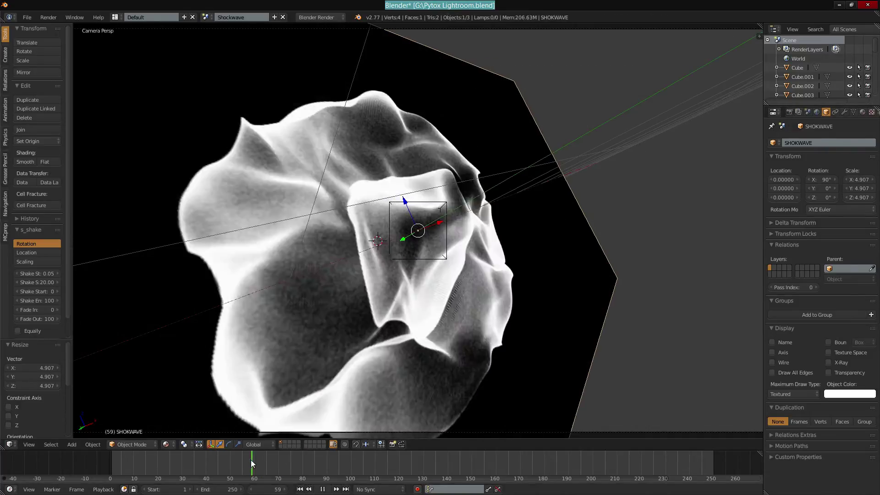
drag(251, 460, 268, 458)
key(alt+a)
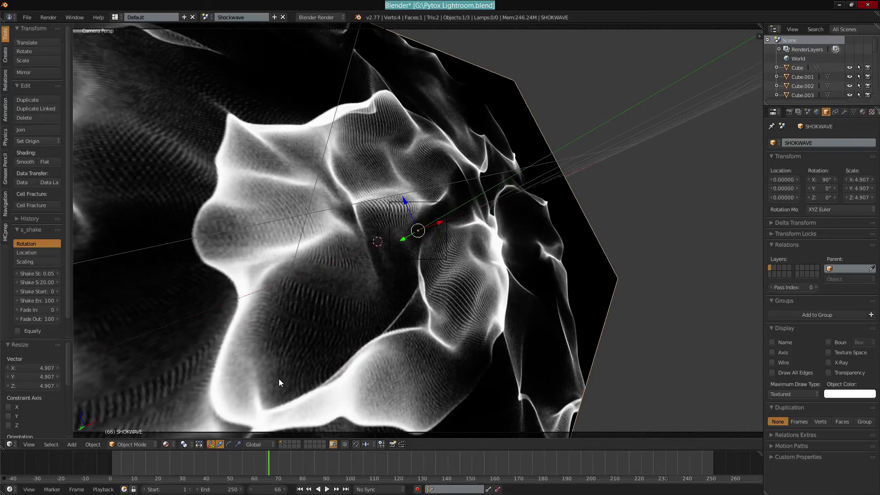
Switch back to the main scene containing the text and save the file
click(205, 17)
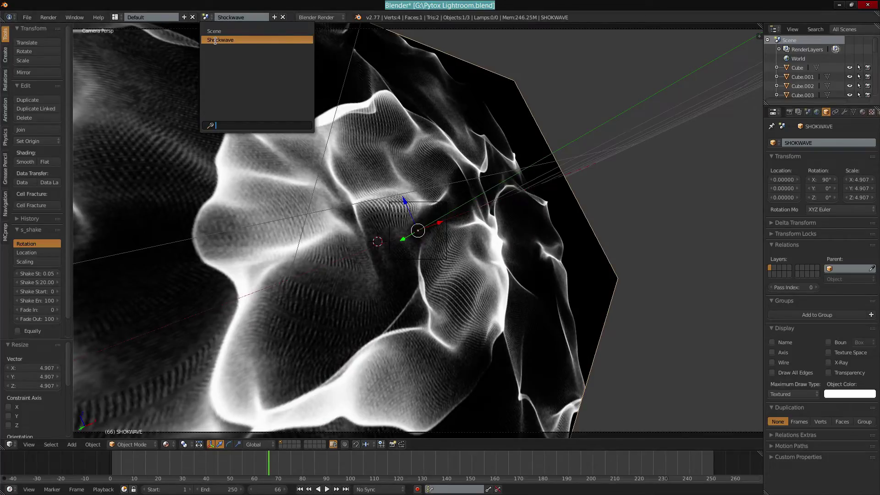
click(229, 35)
key(ctrl+s)
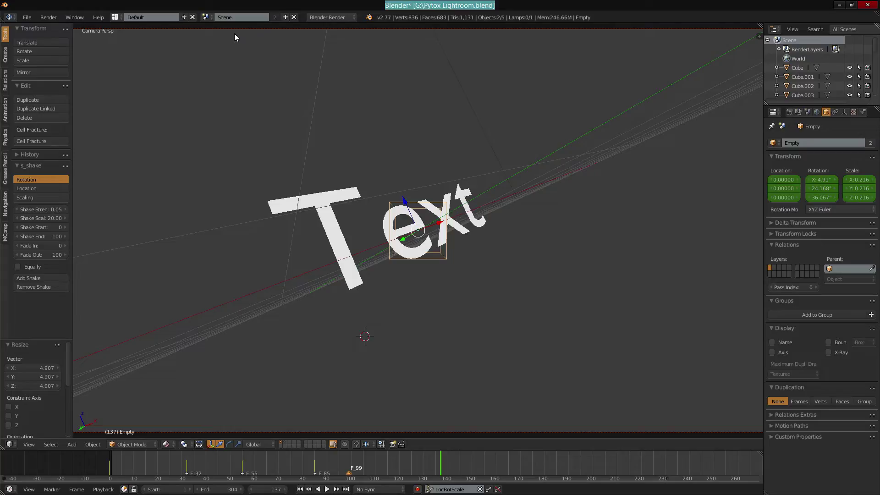
click(115, 17)
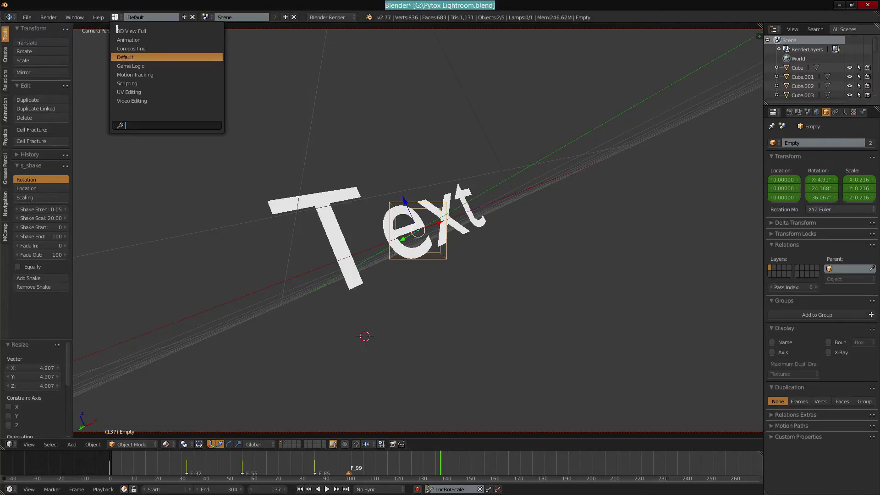
click(132, 46)
click(115, 17)
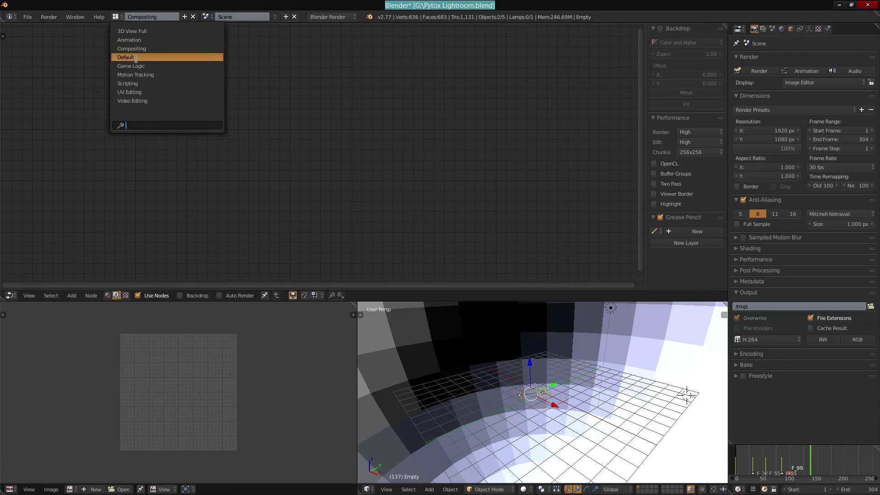
click(125, 56)
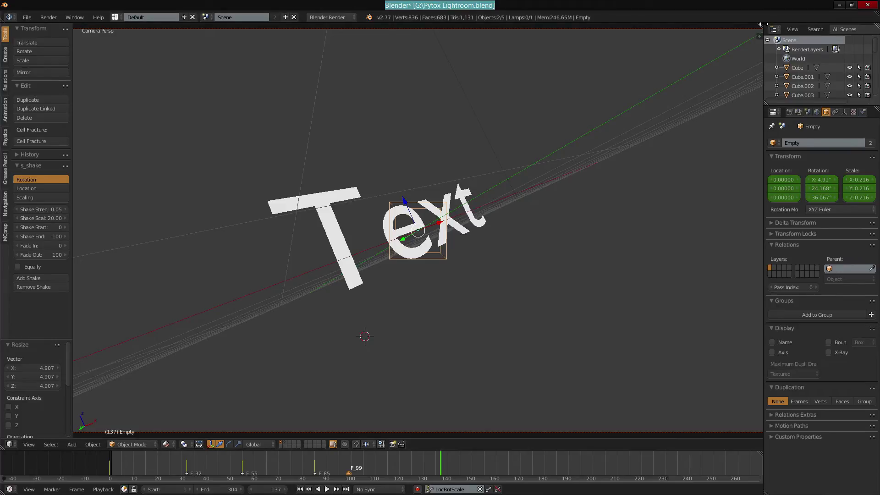
Split the 3D view vertically, turn the new area into a Node Editor, and widen it
drag(759, 27, 498, 69)
click(510, 444)
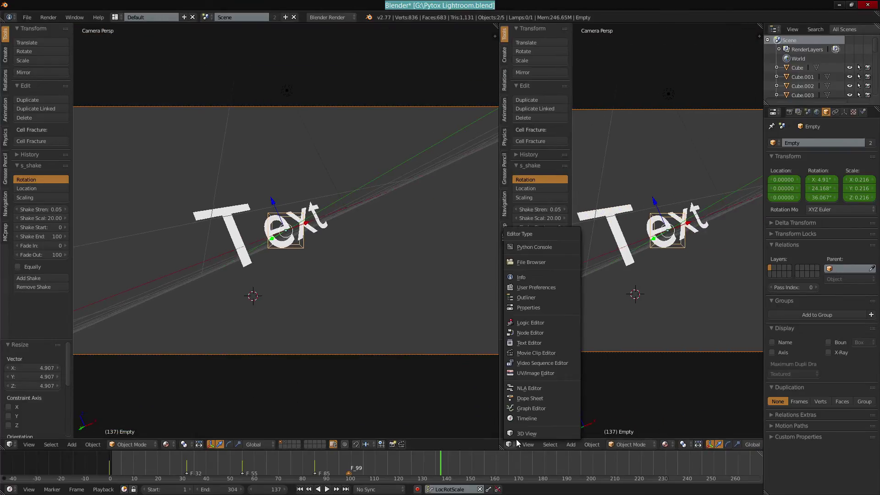
click(526, 333)
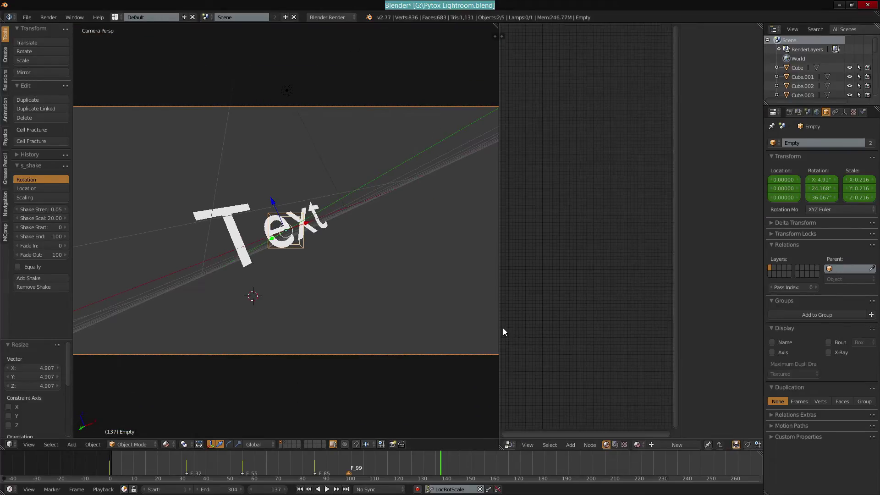
drag(497, 328, 427, 329)
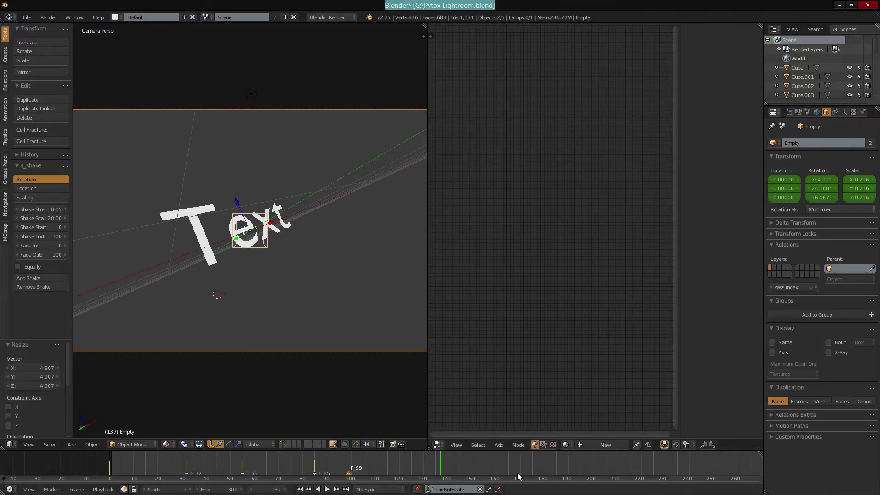
Show the main scene's compositing node tree in the Node Editor
click(543, 444)
click(565, 444)
middle_drag(487, 307, 440, 316)
middle_drag(521, 271, 541, 275)
scroll(488, 271, up, 8)
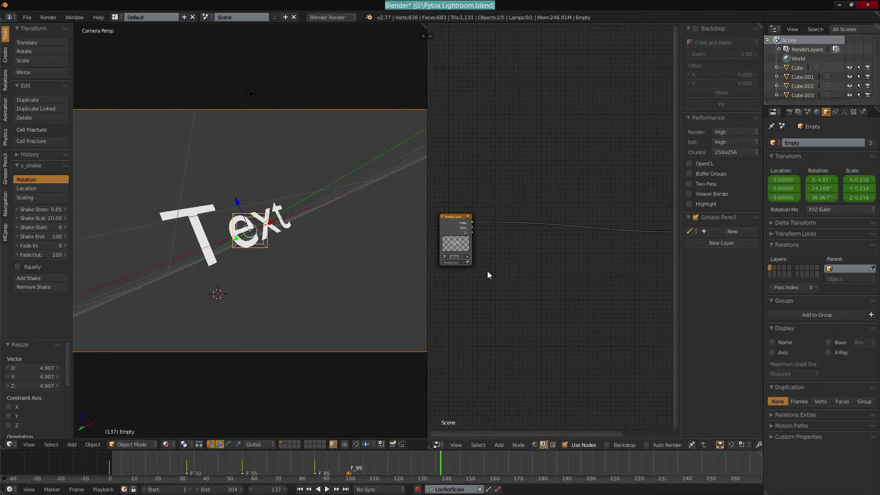
middle_drag(474, 244, 483, 229)
Duplicate the Render Layers node, place the copy above the original, and assign it the Shockwave scene
click(474, 227)
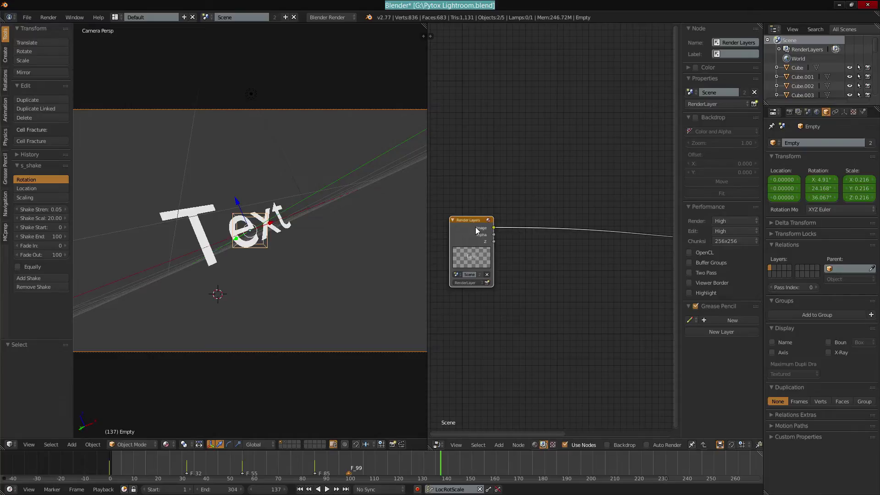
key(shift+d)
click(485, 189)
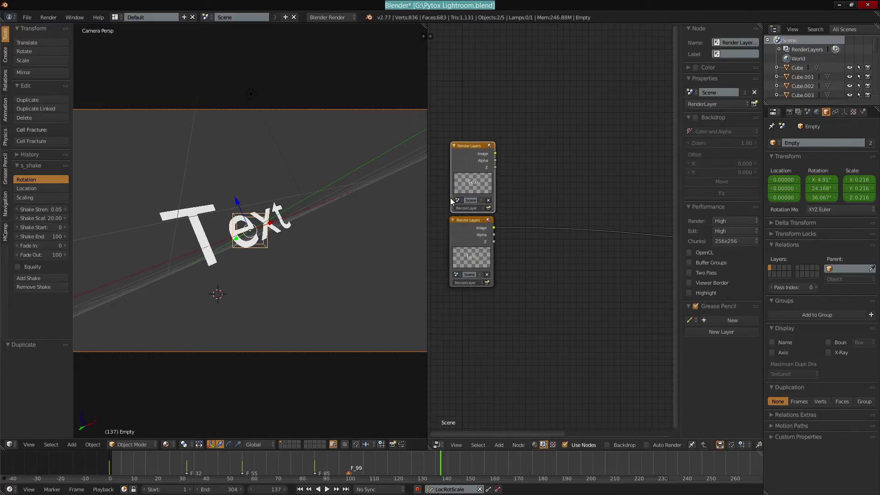
click(457, 200)
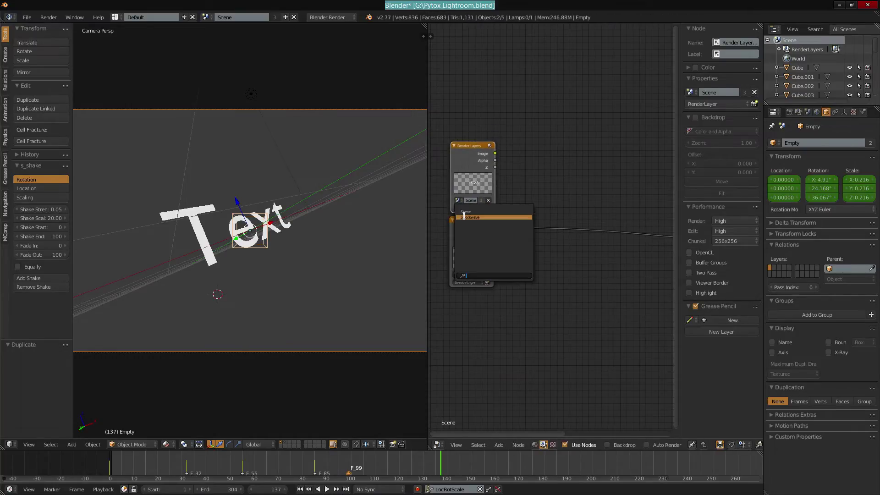
click(465, 214)
Move to frame 61 and render it so both Render Layers nodes show that frame
scroll(465, 215, up, 2)
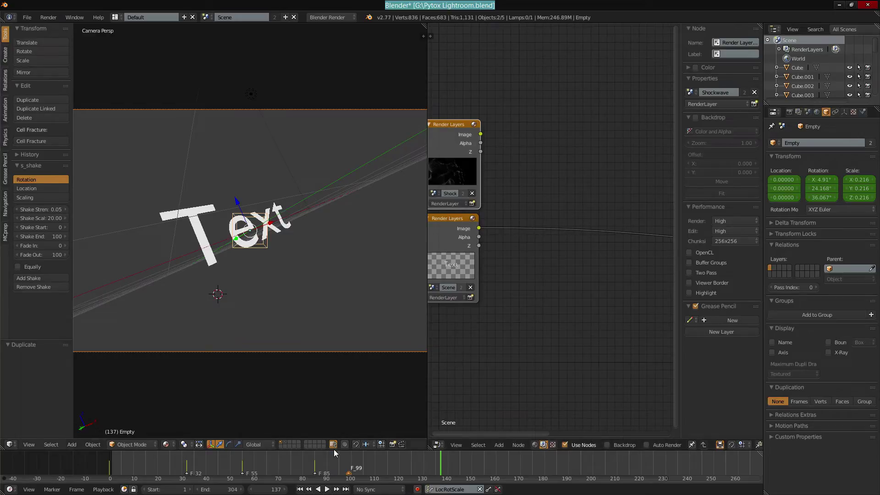
drag(236, 463, 256, 457)
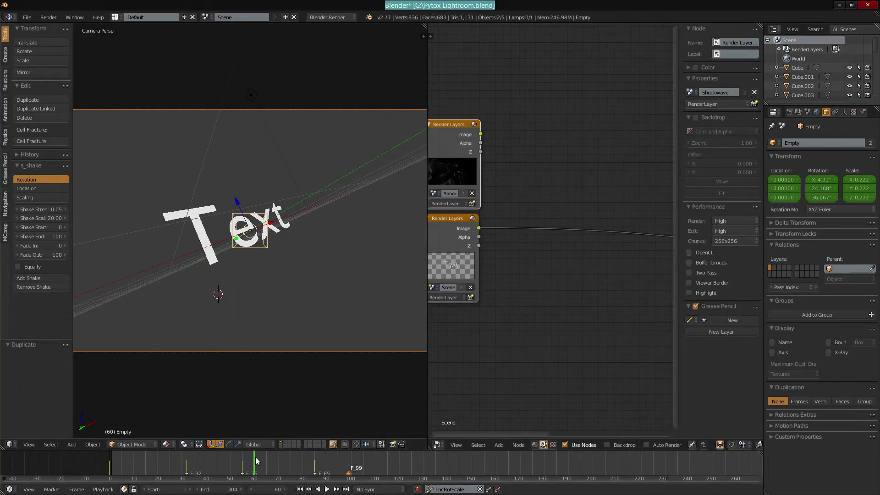
key(F12)
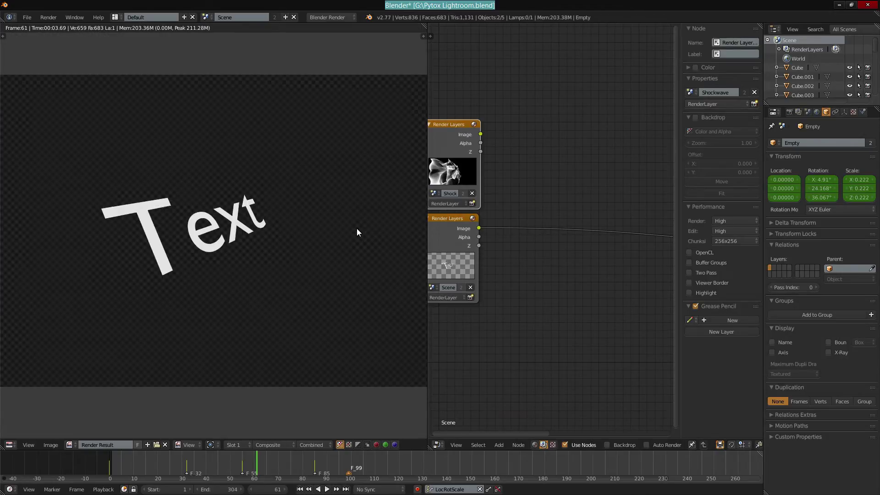
Insert an Alpha Over node after the main scene's Render Layers node, feeding the render into its second image input
middle_drag(573, 265, 497, 282)
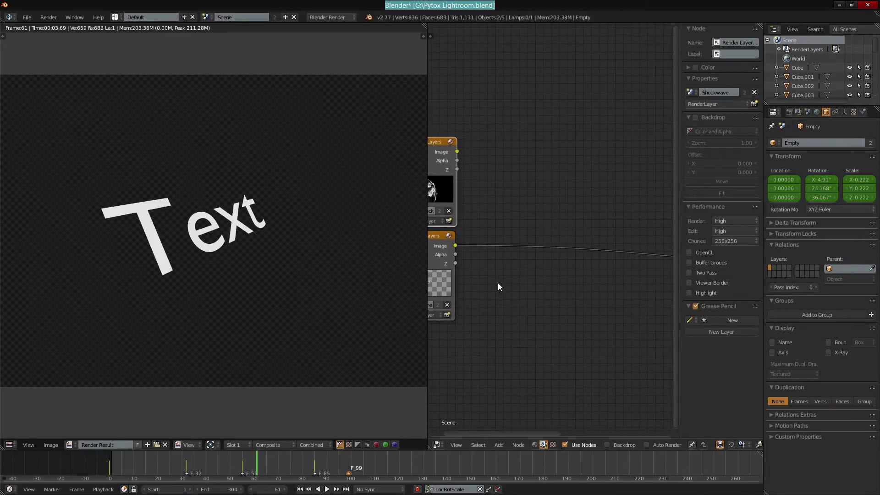
key(shift+a)
click(498, 282)
text(alp)
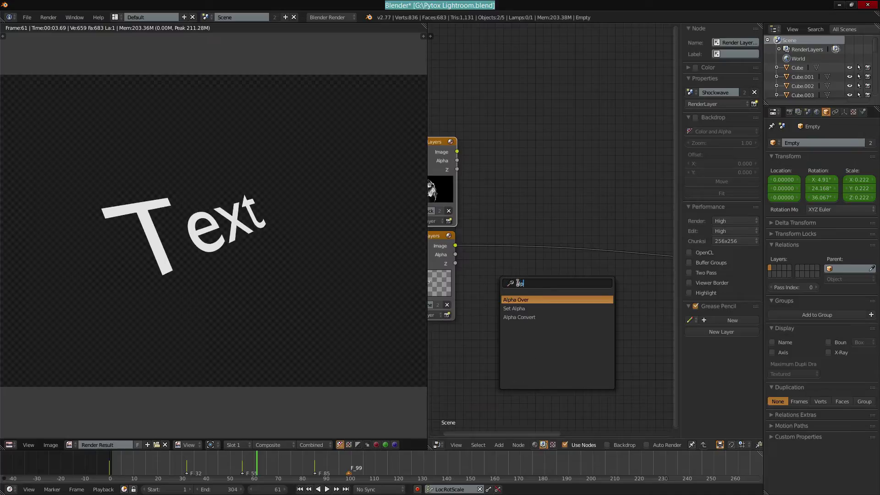
key(Return)
click(577, 227)
drag(533, 277, 535, 286)
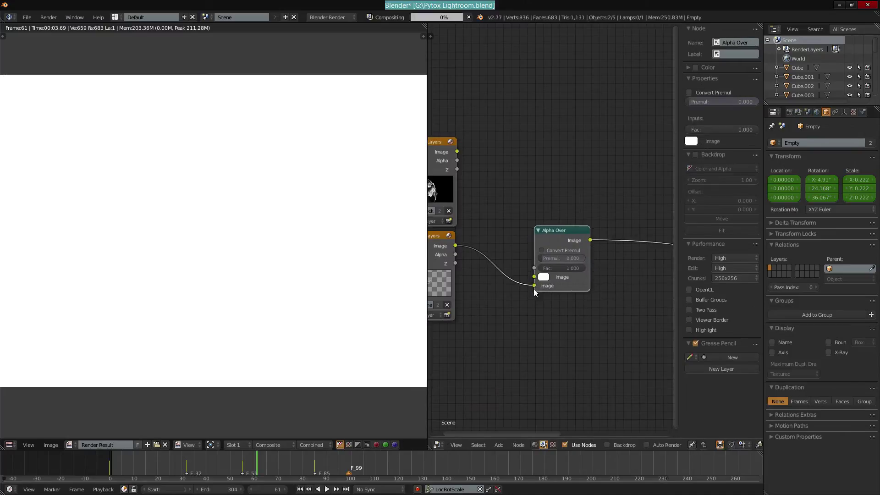
Add an Image node, connect it to Alpha Over's first image input, and load vPopEp4.png as the background
middle_drag(437, 398, 492, 321)
key(shift+a)
click(529, 306)
text(im)
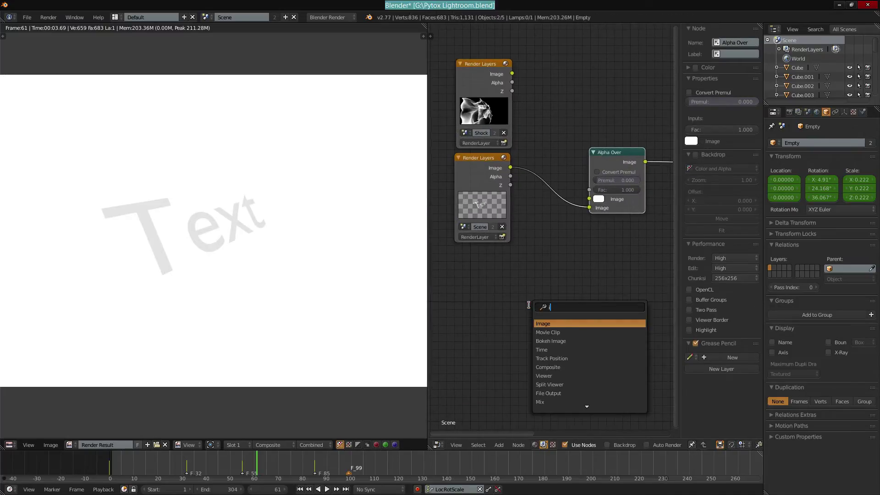
key(Return)
click(483, 281)
drag(523, 292, 589, 199)
click(497, 363)
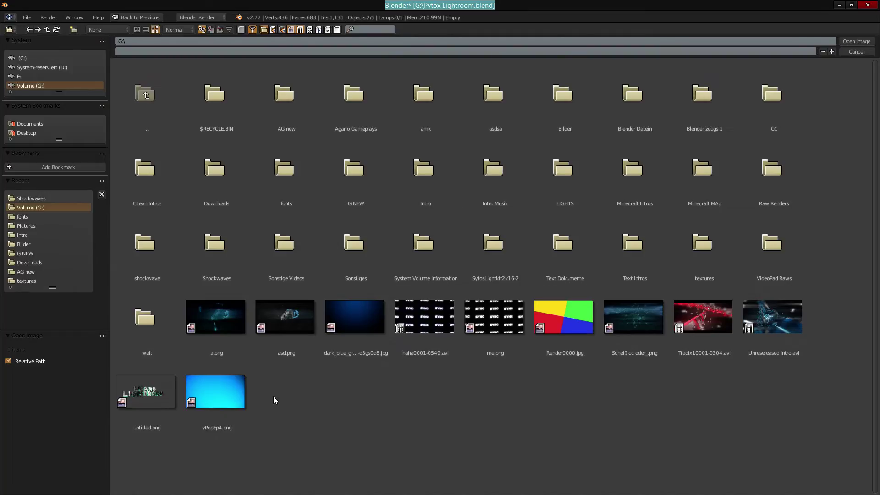
double_click(219, 397)
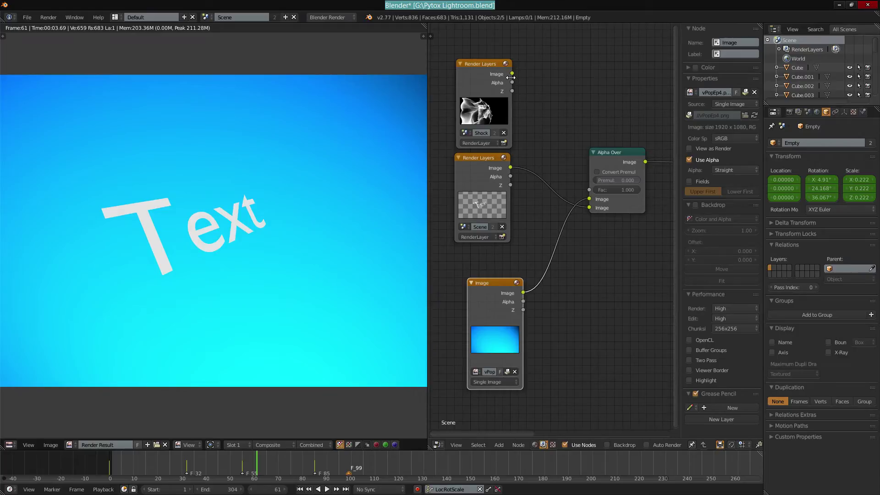
Move the Shockwave Render Layers node beneath the background Image node
middle_drag(550, 127, 559, 182)
drag(481, 95, 486, 426)
Insert a Mix node between the background Image node and the Alpha Over node
middle_drag(633, 333, 599, 268)
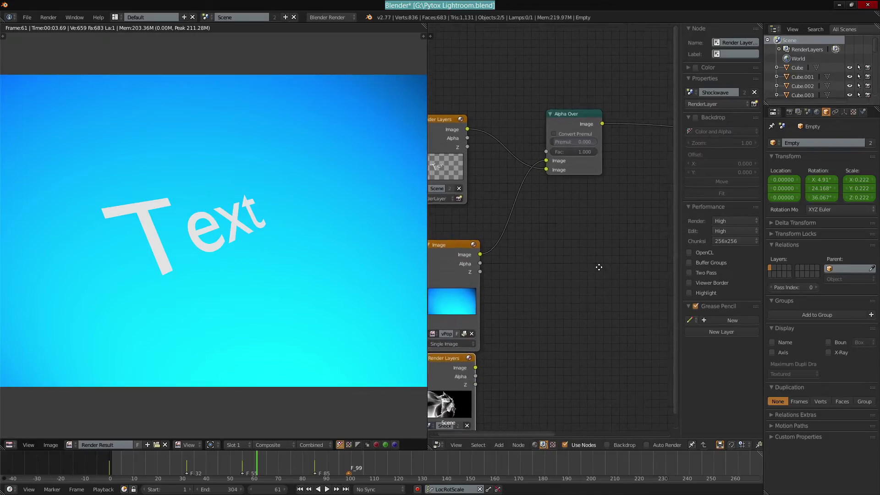
middle_drag(525, 311, 543, 276)
key(shift+a)
click(544, 278)
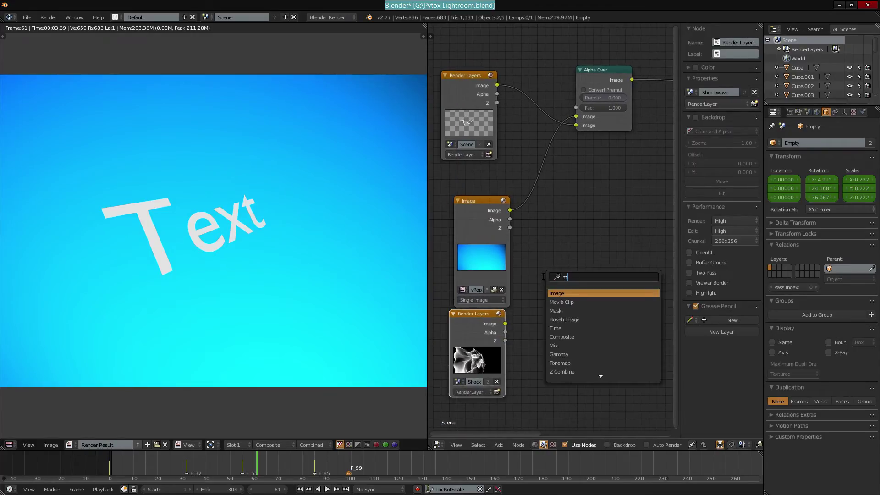
text(mi)
key(Return)
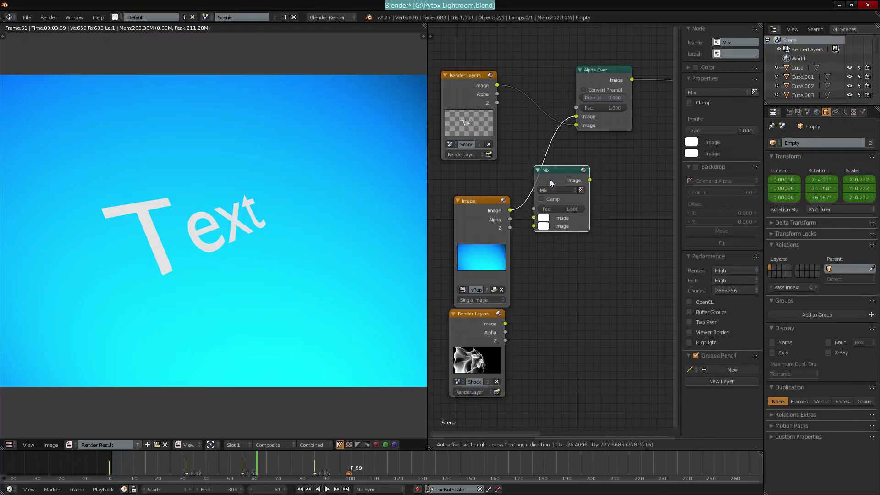
click(548, 180)
Connect the Shockwave render to the Mix node's second image input and set its blend mode to Add
drag(504, 323, 541, 226)
click(563, 189)
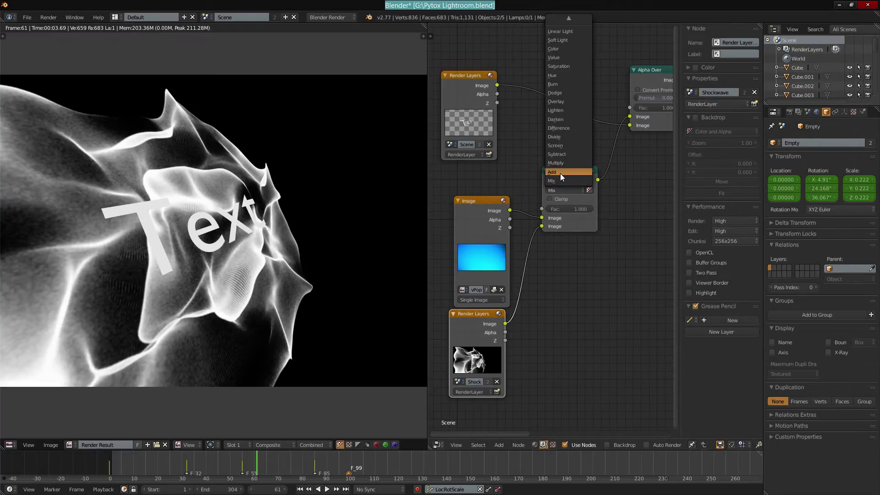
click(559, 173)
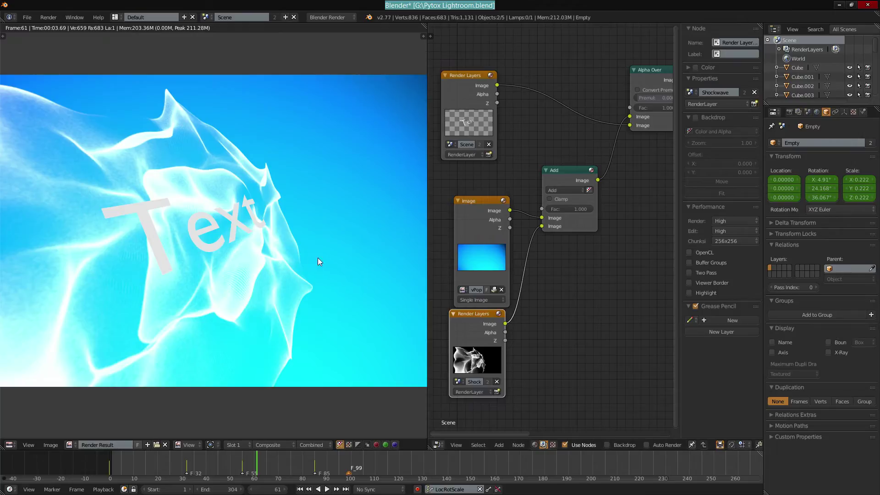
Insert an RGB Curves node between the Shockwave render and the Add node, bending its combined curve down to about X 0.605, Y 0.381
drag(483, 328, 449, 374)
middle_drag(485, 303, 488, 238)
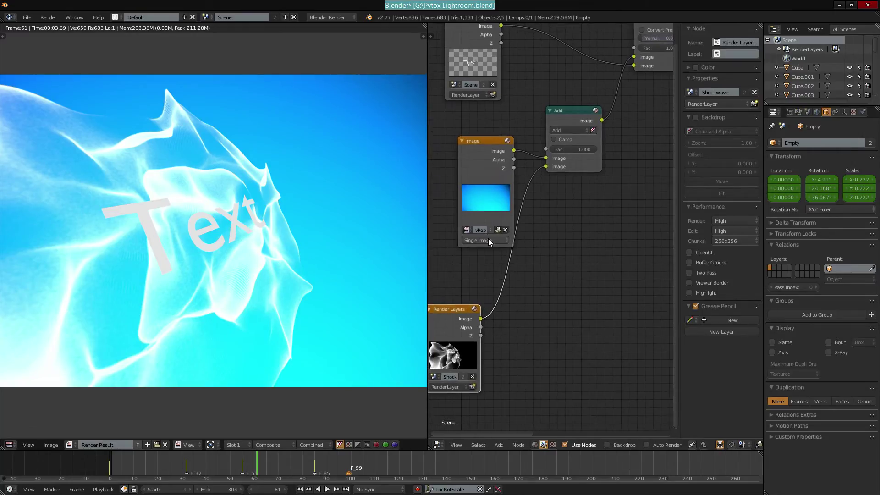
key(shift+a)
click(554, 306)
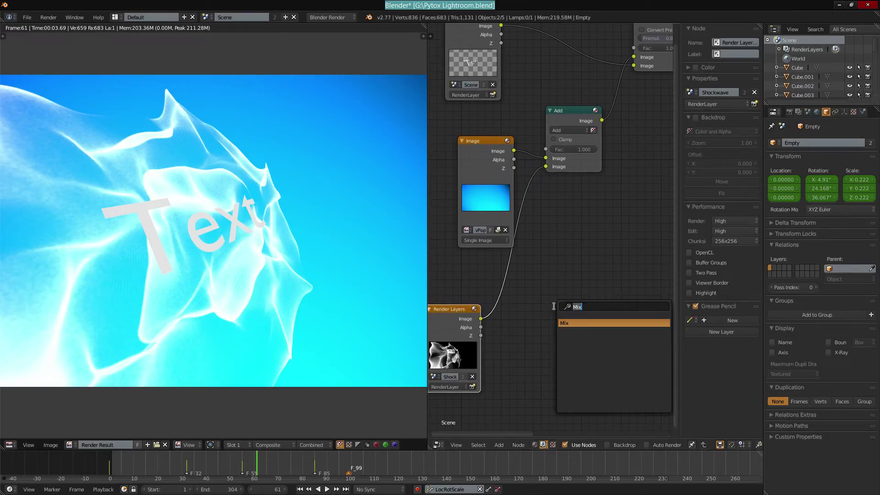
text(rgb)
key(Return)
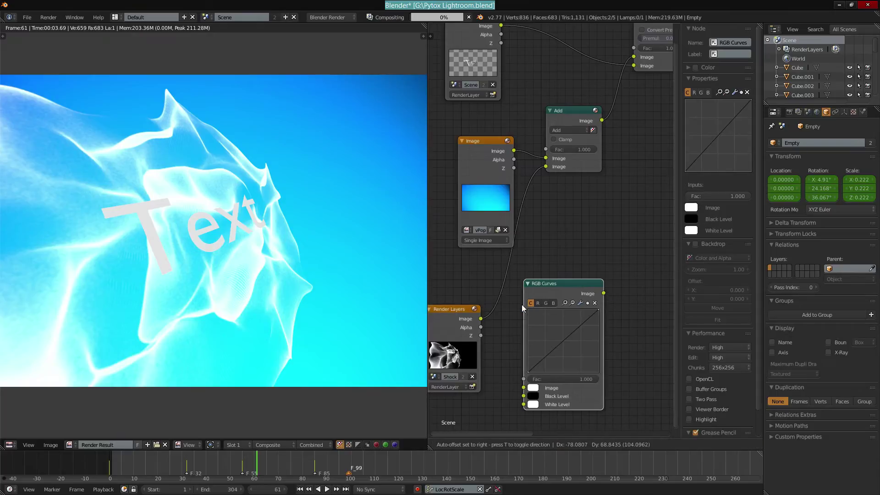
click(511, 286)
drag(550, 326, 559, 329)
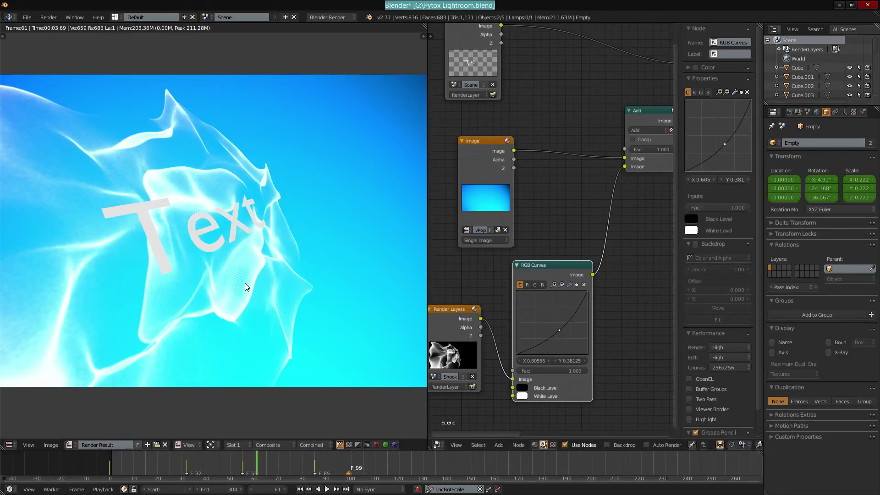
Change the Text object's material diffuse color to red and render frame 61 again
key(Escape)
right_click(233, 250)
right_click(206, 255)
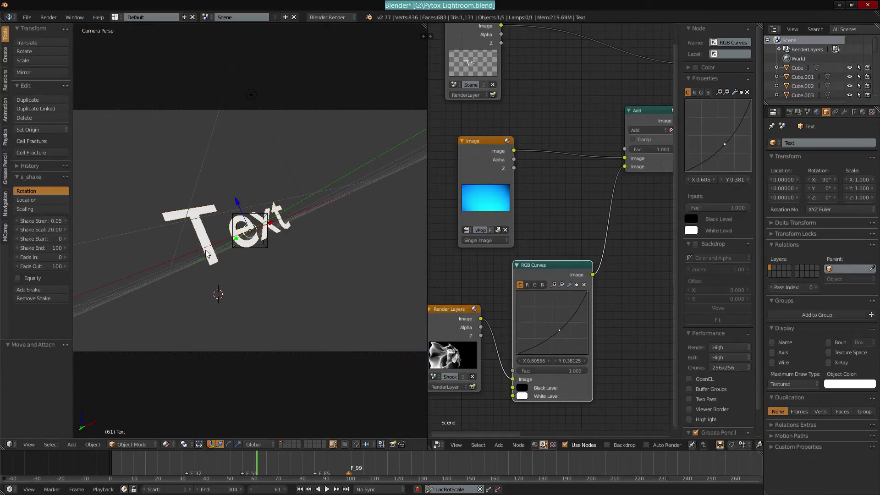
click(861, 114)
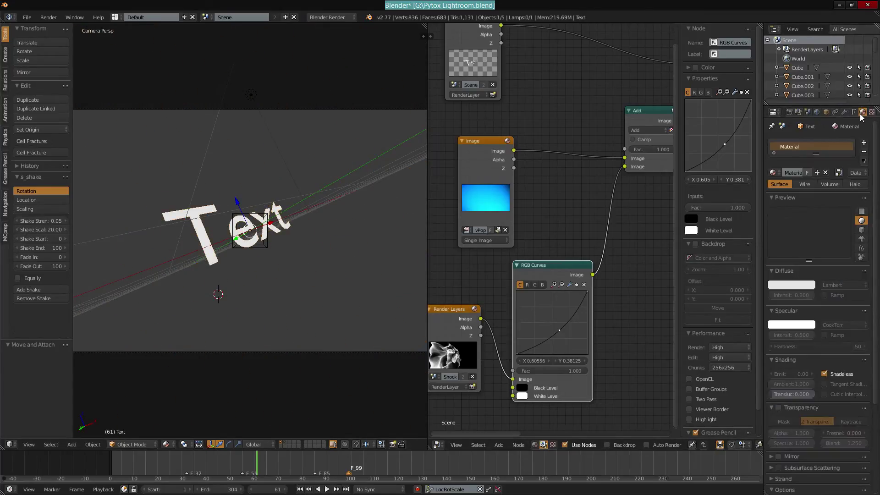
click(791, 285)
click(768, 227)
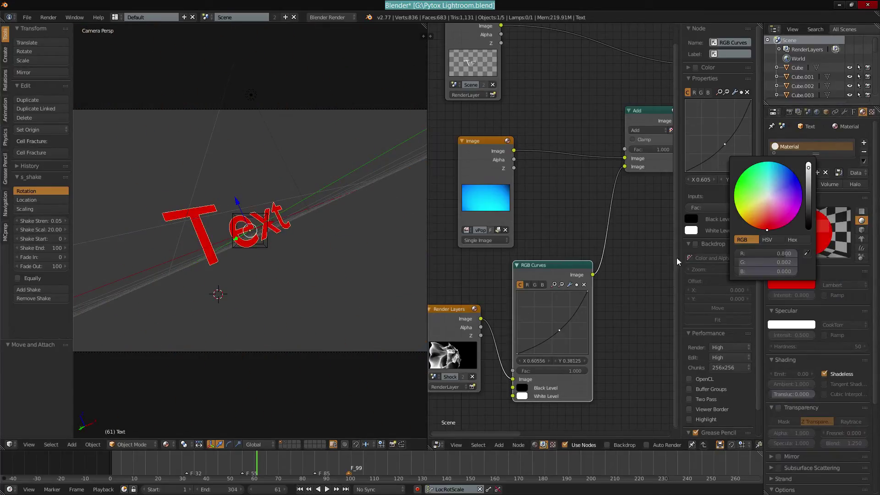
key(F12)
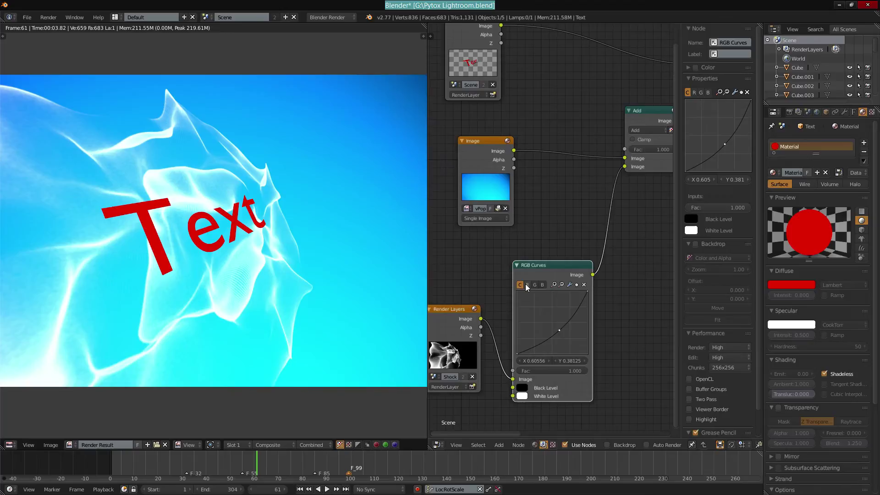
Raise the red channel in the shockwave's RGB Curves node to a point at about X 0.133, Y 0.887
click(527, 285)
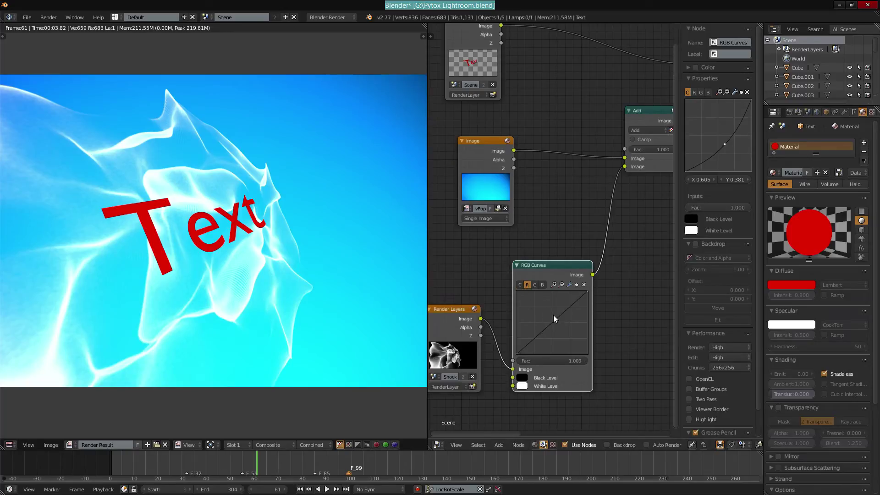
drag(554, 318, 526, 301)
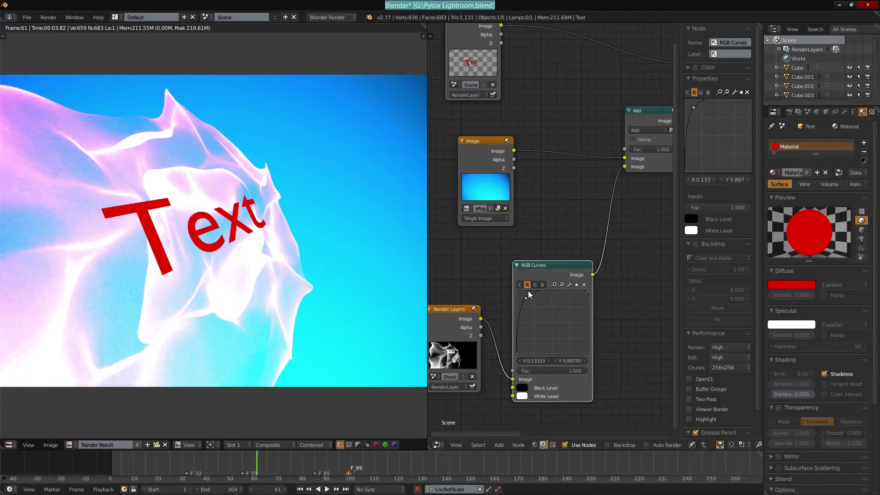
drag(284, 246, 160, 221)
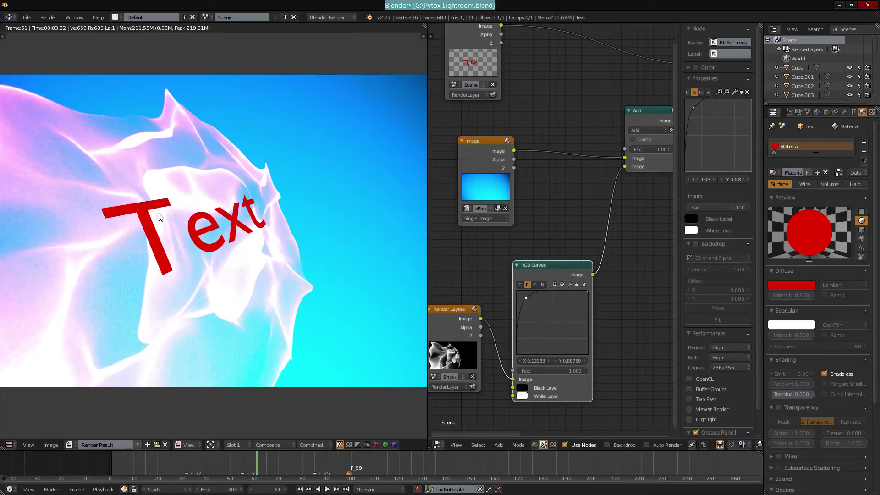
Move the current frame to the marker at frame 32
middle_drag(504, 174, 487, 225)
scroll(486, 222, up, 3)
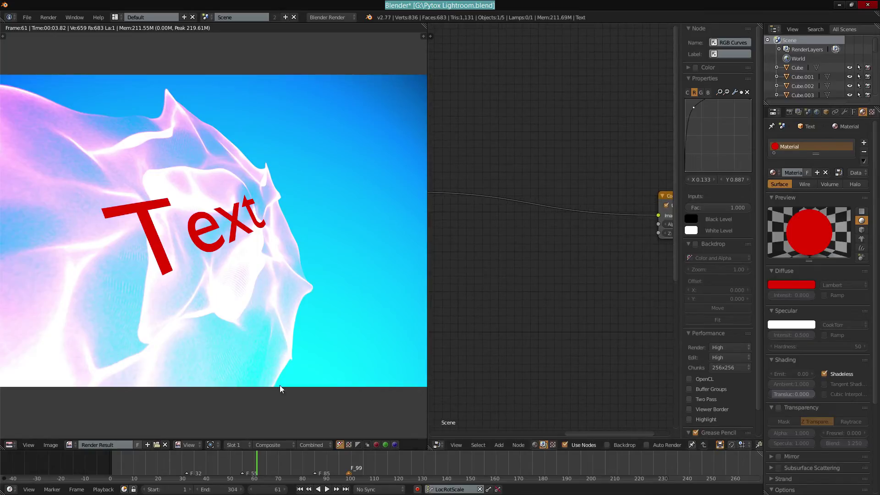
drag(166, 468, 177, 468)
key(alt+a)
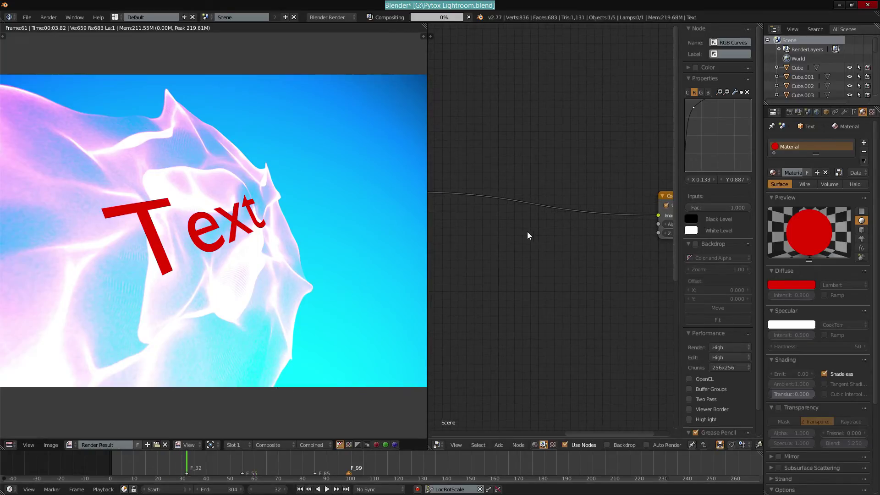
Insert a Displace node between the Alpha Over node and the Composite output
key(shift+a)
click(500, 265)
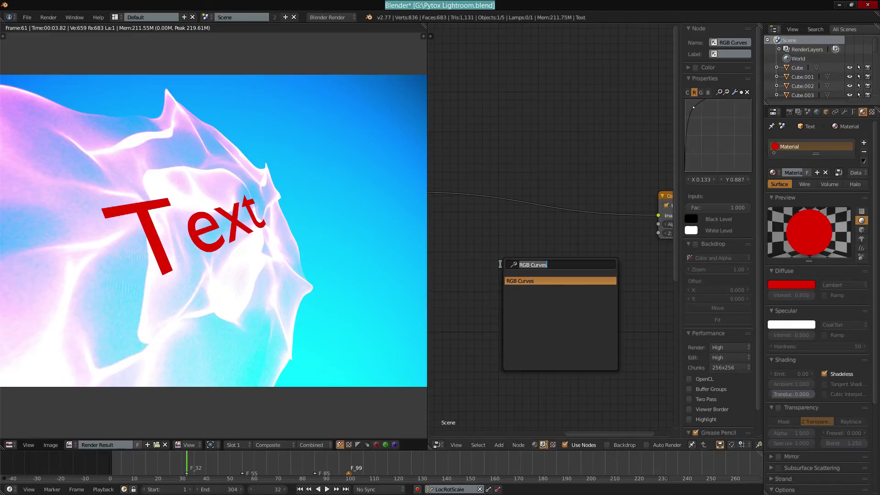
text(di)
key(Down)
key(Down)
key(Down)
key(Down)
key(Down)
key(Down)
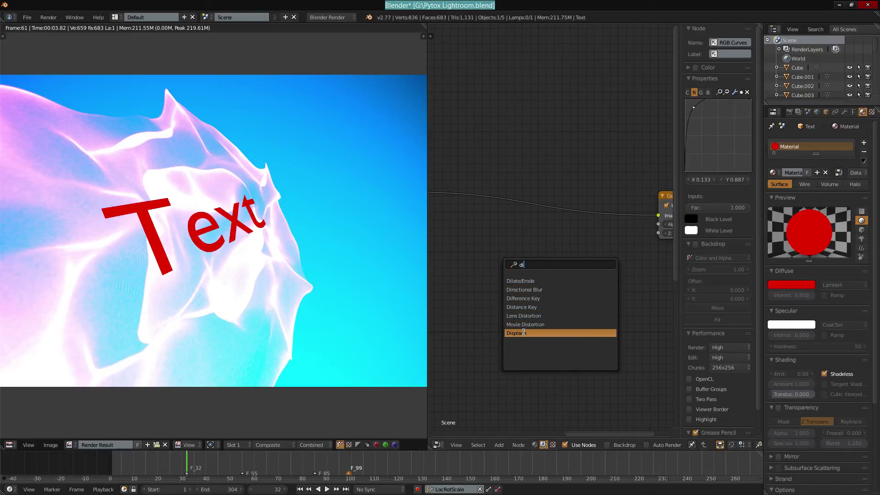
key(Return)
click(508, 224)
drag(524, 173, 531, 198)
Add a Texture node and connect its Value output to the Displace node's Vector input
middle_drag(481, 280, 594, 239)
key(shift+a)
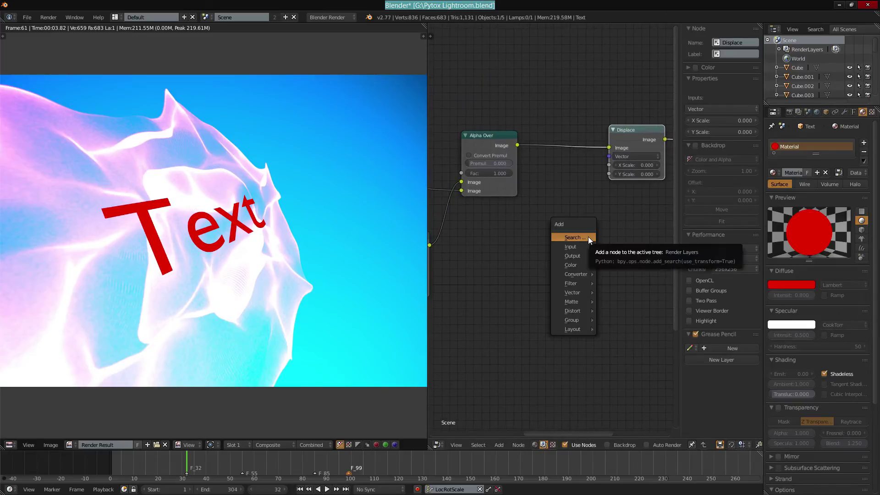
click(588, 236)
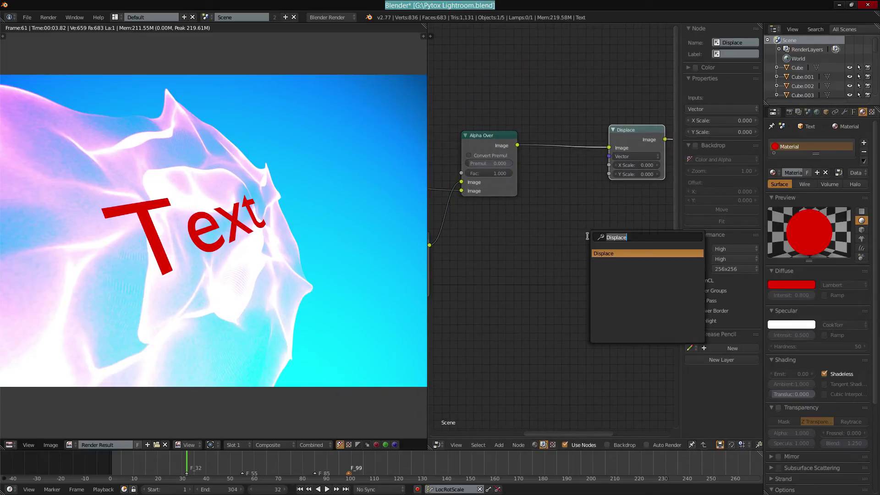
text(tex)
key(Return)
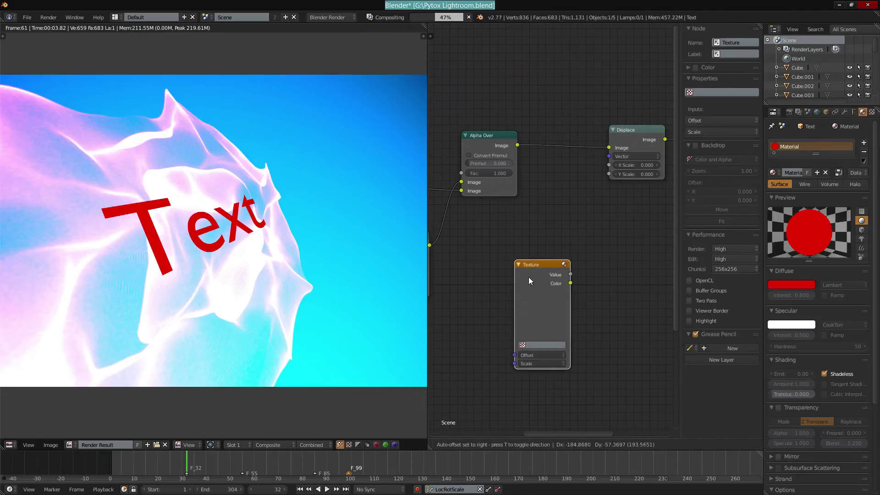
drag(543, 264, 609, 156)
click(629, 159)
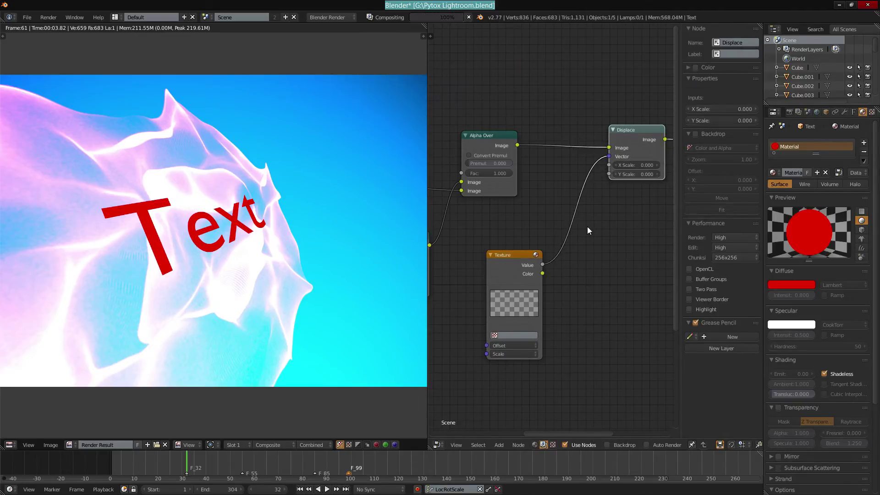
Create a new texture, Texture.001, and set its type to Wood
click(871, 112)
click(831, 160)
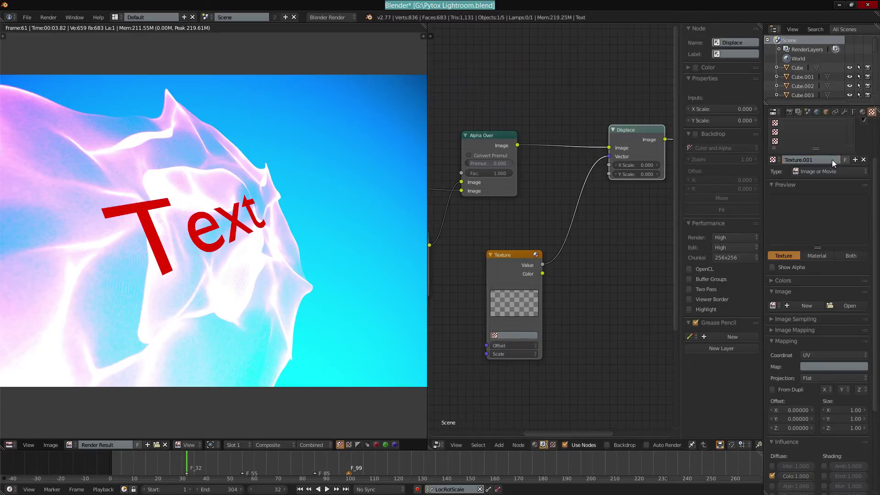
click(810, 173)
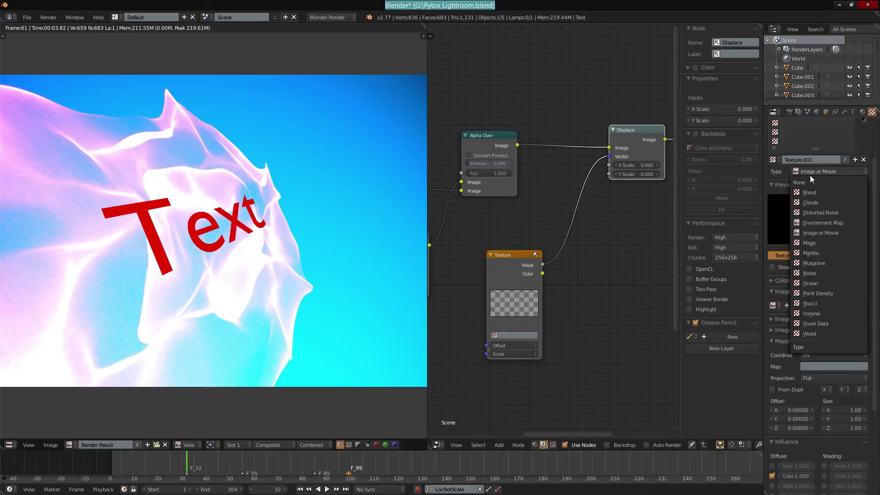
click(834, 336)
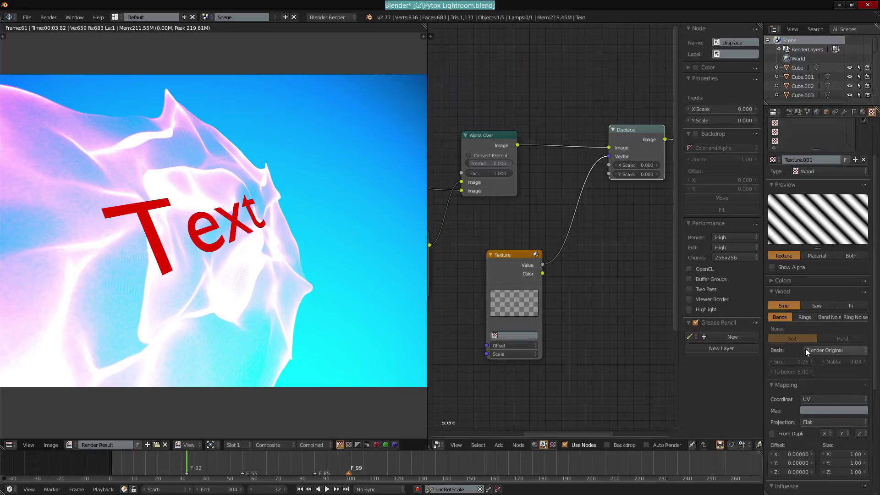
Try the Wood texture's Saw, Tri, Rings and Bands options, ending with Tri and Bands
click(810, 306)
click(835, 304)
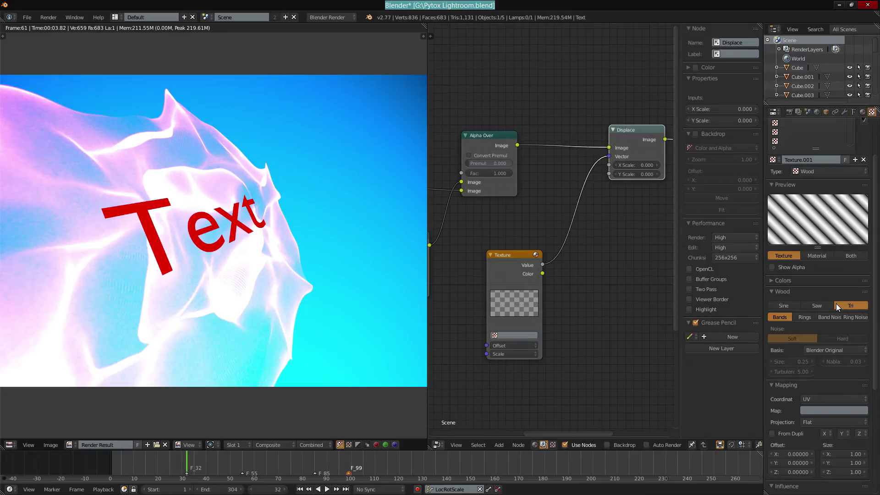
click(803, 317)
click(785, 319)
click(824, 306)
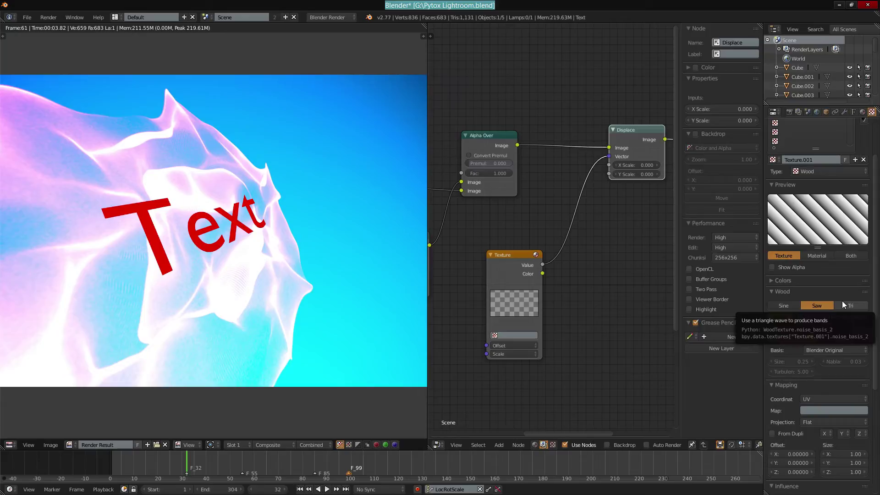
click(842, 302)
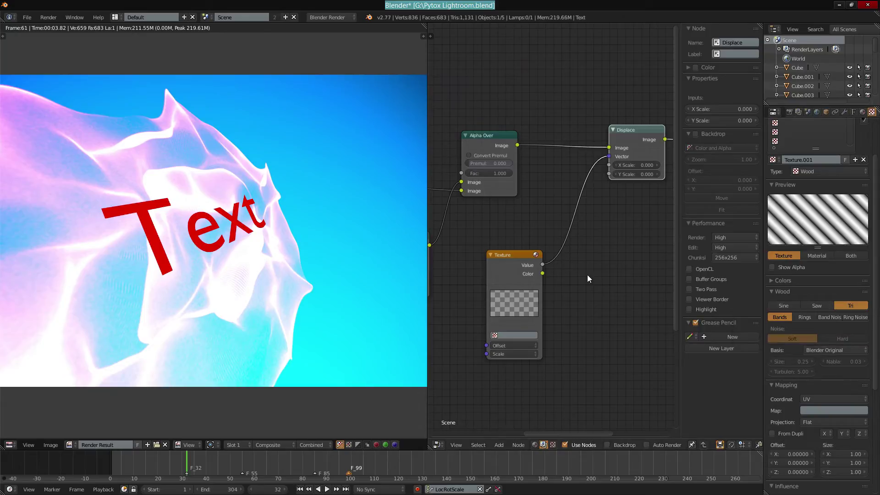
Assign Texture.001 to the compositor's Texture node
click(522, 335)
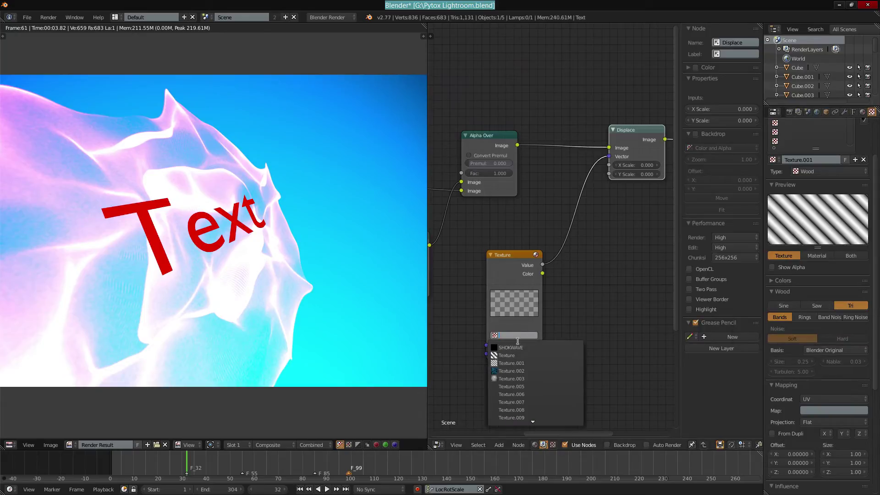
click(519, 362)
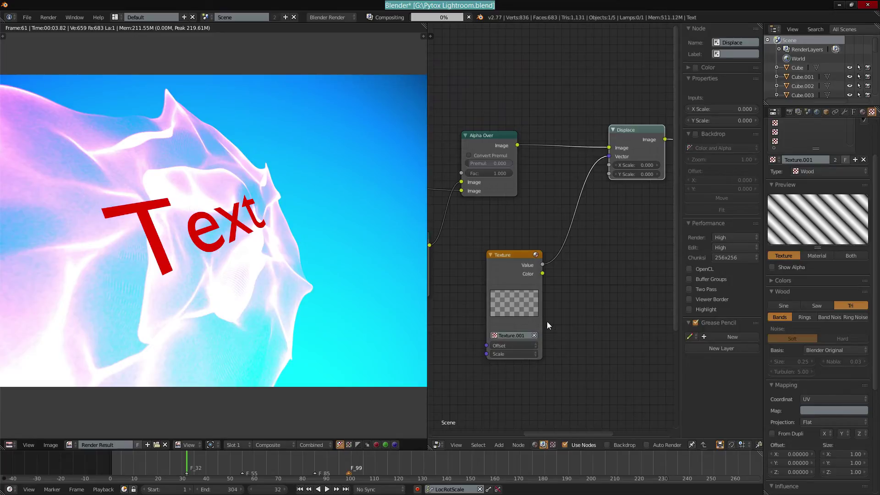
Set the Displace node's Y Scale to 100 and switch the Wood texture's wave type to Sine
middle_drag(599, 248, 522, 290)
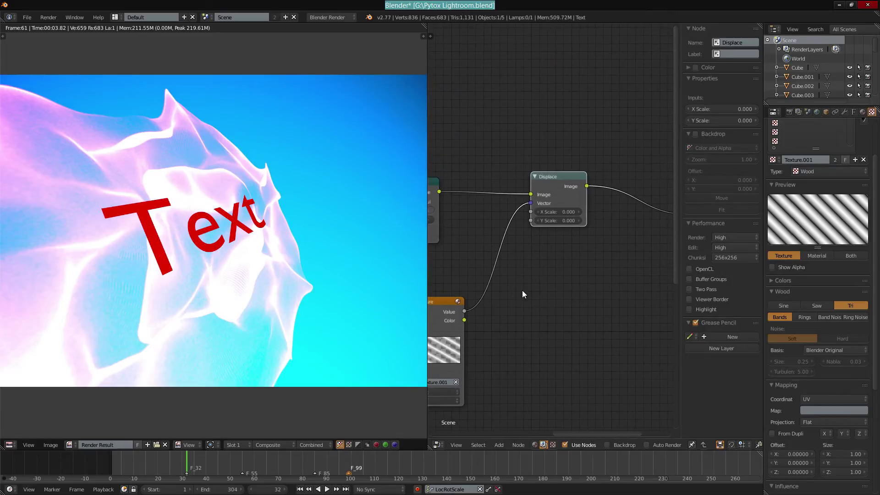
click(557, 220)
text(100)
key(Return)
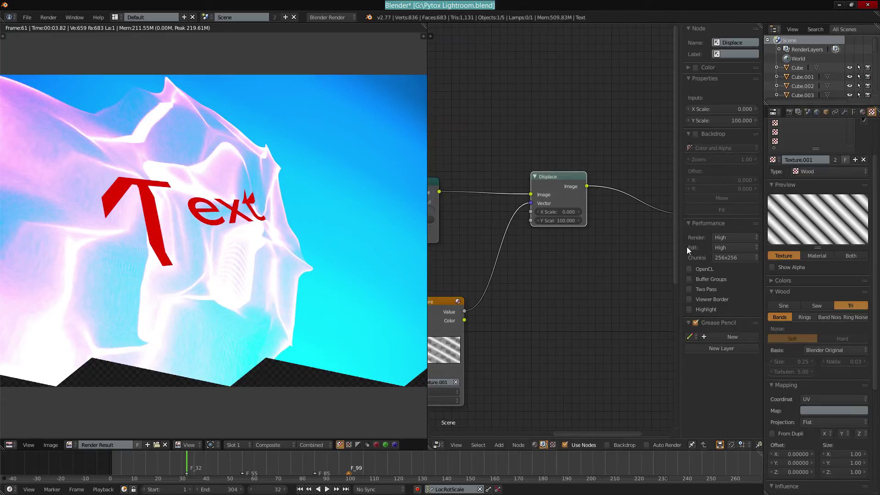
click(785, 305)
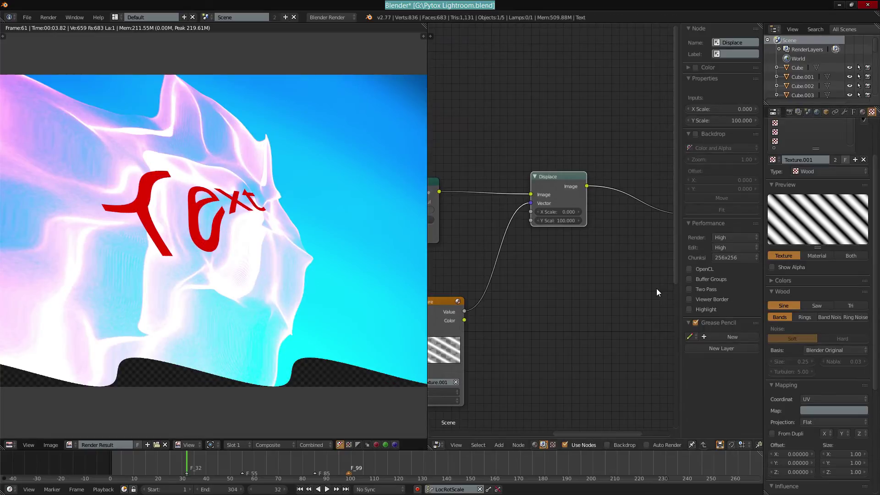
middle_drag(606, 268, 622, 247)
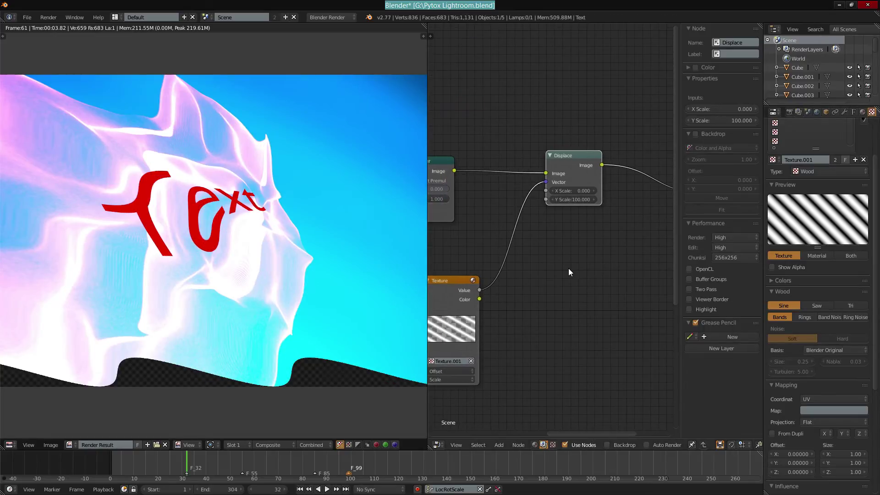
key(shift+a)
click(567, 268)
text(ro)
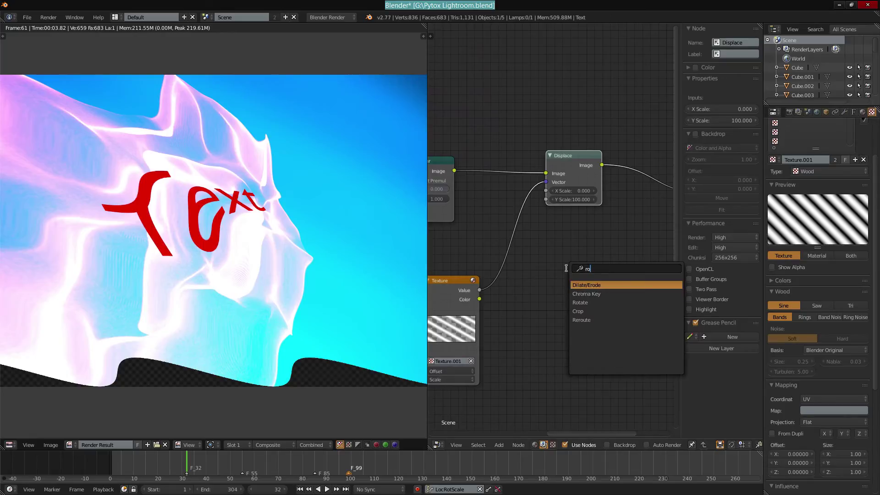
key(Return)
click(569, 268)
key(x)
Add a Rotate node and insert it on the link between the Texture and Displace nodes
key(shift+a)
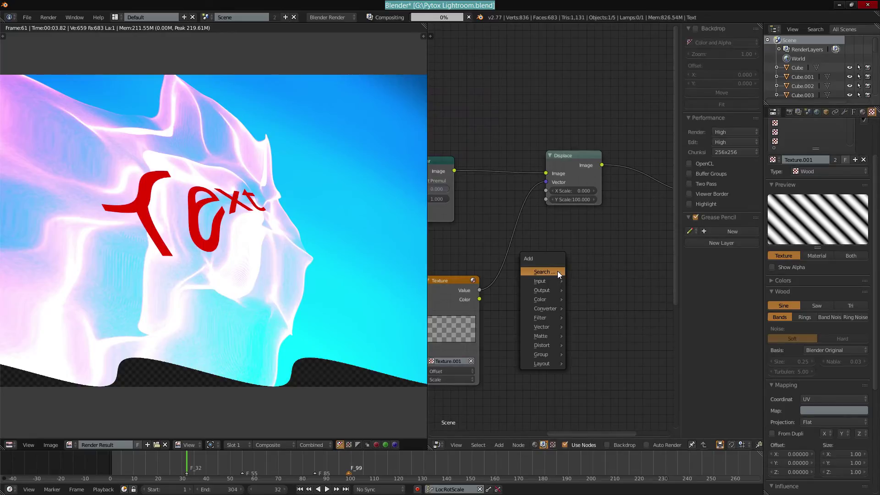
click(557, 271)
text(r)
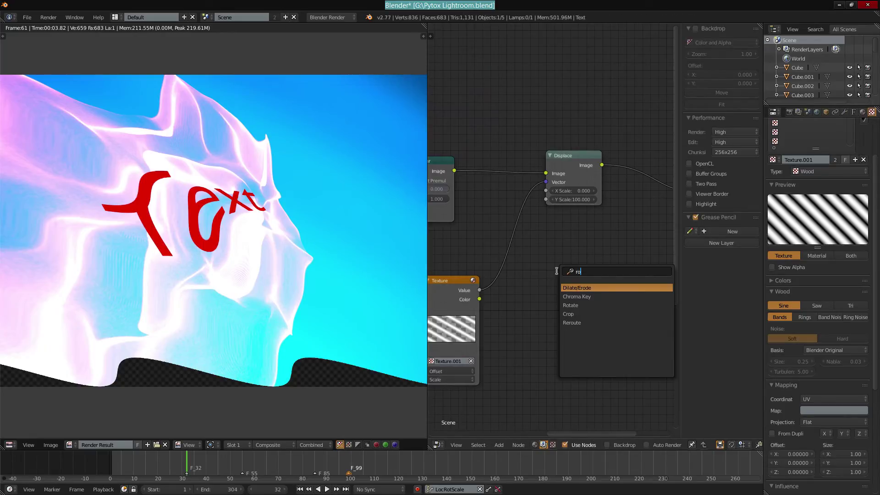
text(o)
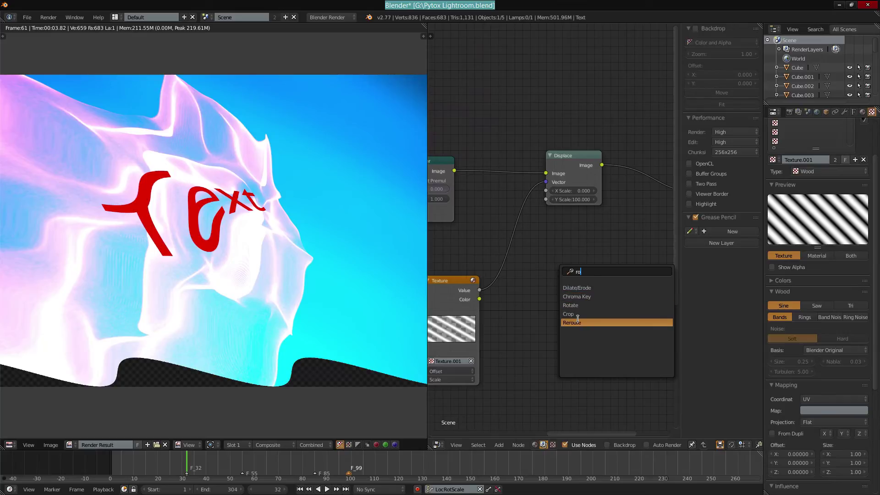
click(572, 305)
click(538, 244)
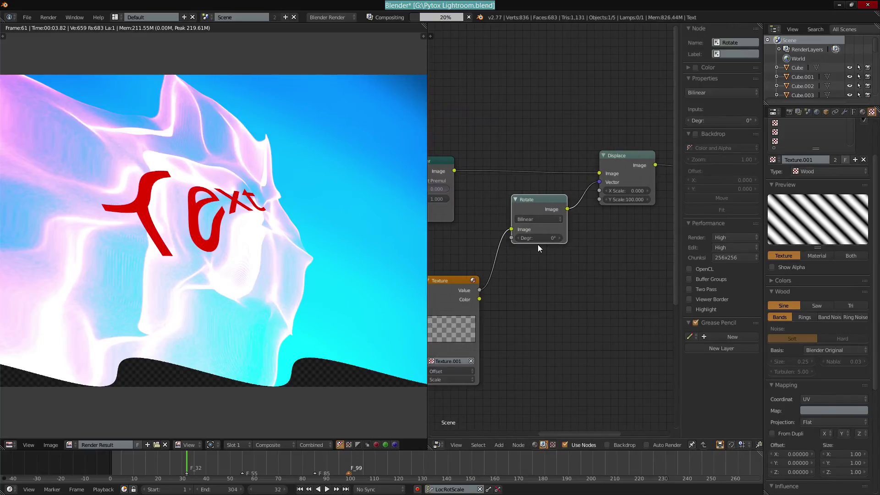
Set the Rotate node's angle to 99° so the wave pattern turns in the displaced image
drag(548, 237, 559, 238)
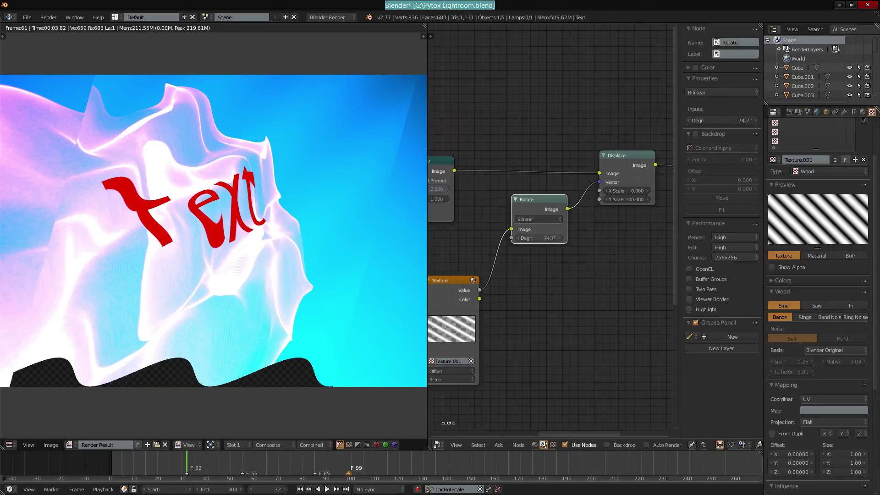
drag(545, 240, 544, 240)
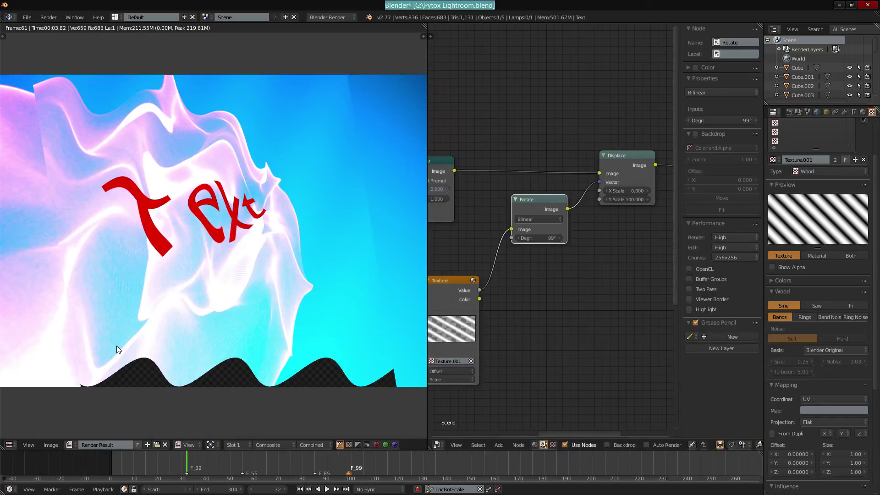
drag(104, 372, 379, 381)
Duplicate the background Image node and the Alpha Over node, placing the copies below the Displace node chain
middle_drag(526, 263, 612, 223)
scroll(612, 223, down, 4)
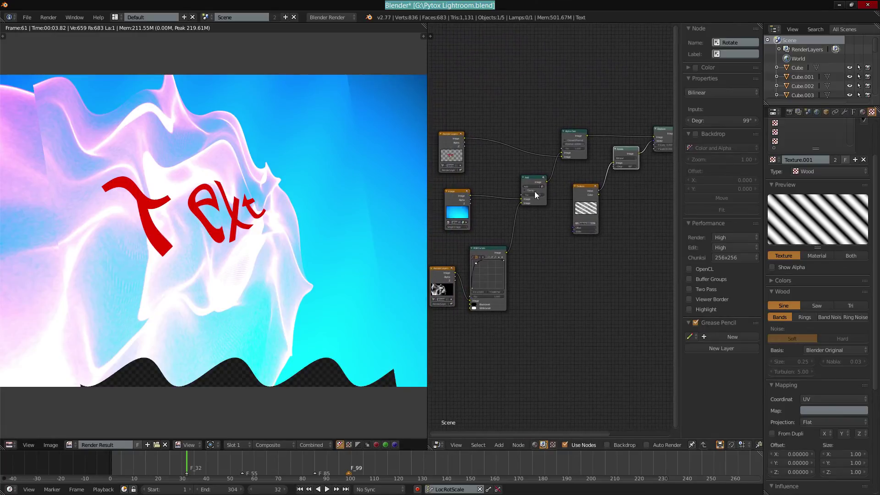
click(454, 196)
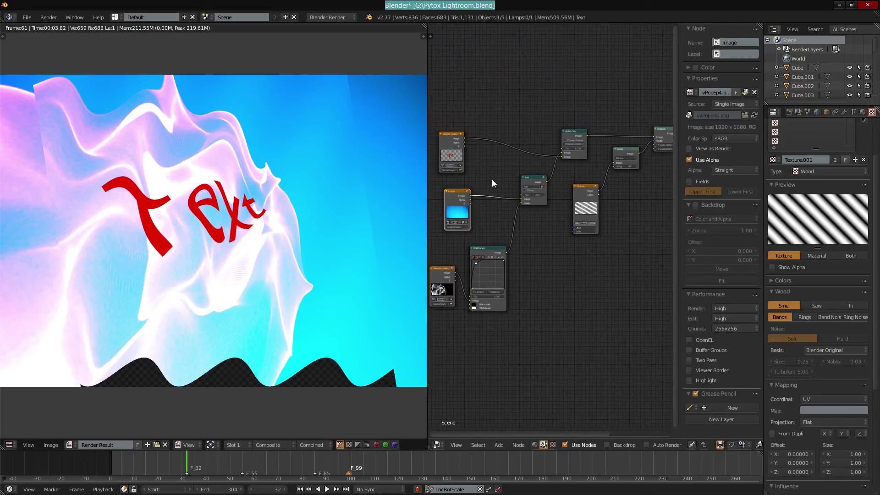
shift+click(576, 133)
key(shift+d)
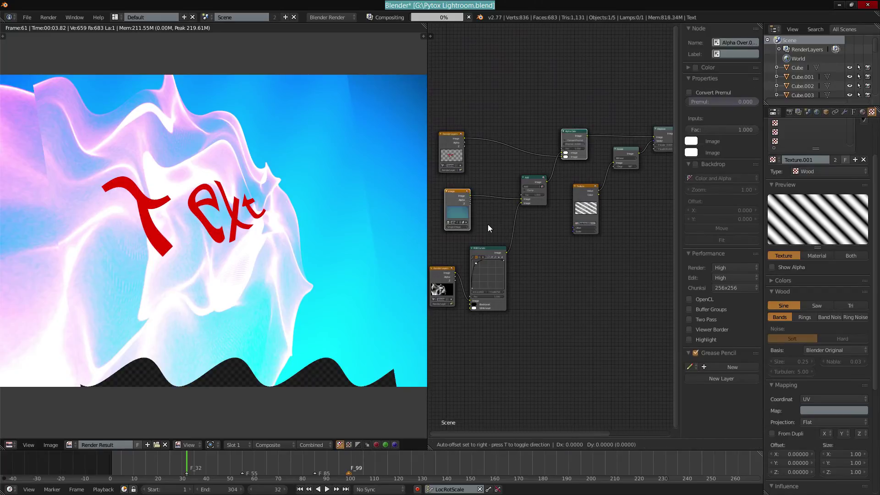
click(594, 280)
middle_drag(594, 280, 528, 298)
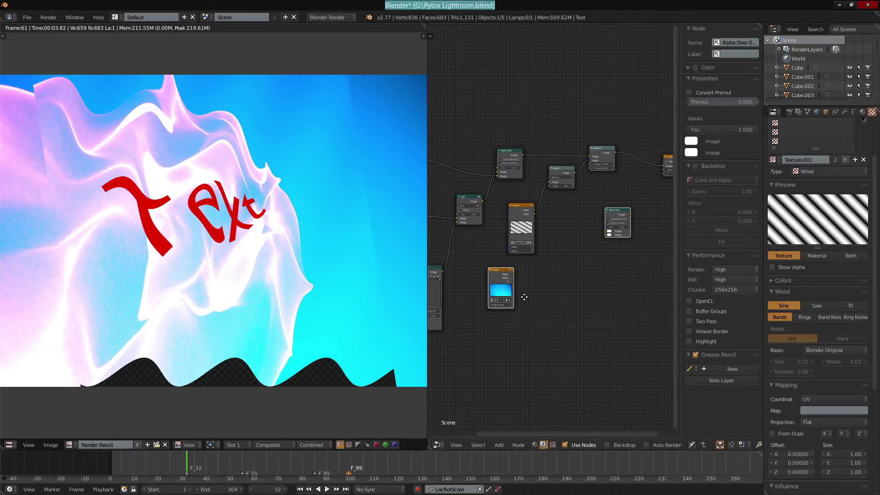
Insert the duplicated Alpha Over node between Displace and Composite, with the copied Image node below the chain
key(g)
click(594, 215)
drag(528, 213, 587, 232)
scroll(628, 188, up, 2)
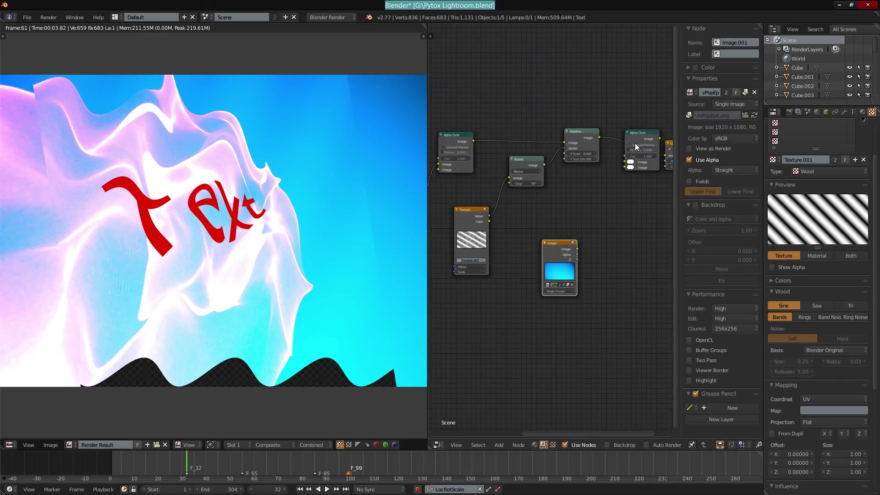
drag(641, 134, 640, 137)
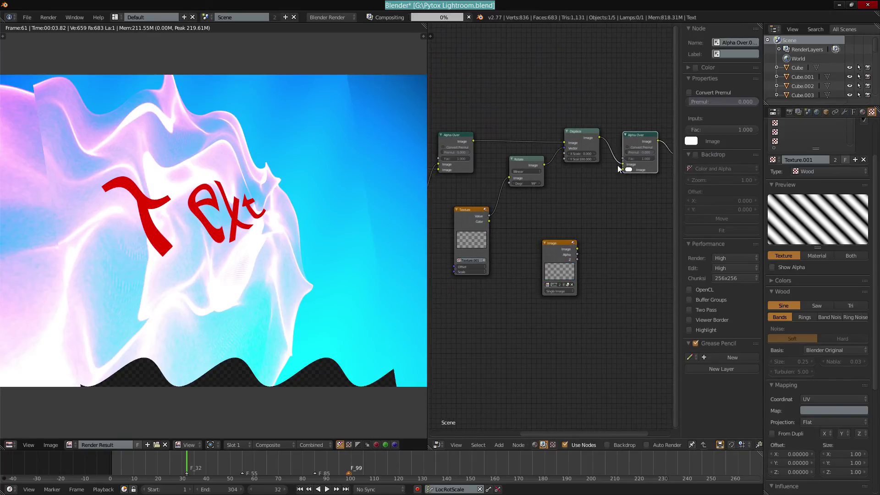
Connect the copied Image node to the new Alpha Over's first Image input and the Displace output to its second
drag(578, 249, 621, 168)
click(576, 249)
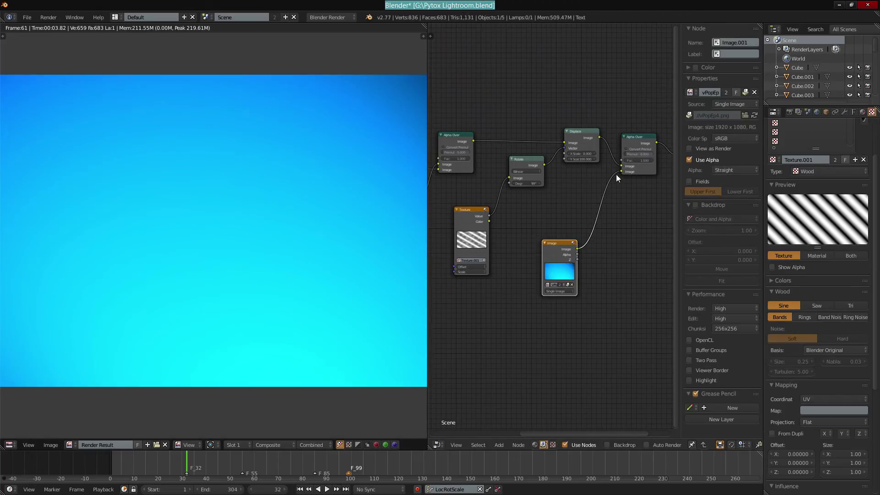
drag(621, 171, 621, 165)
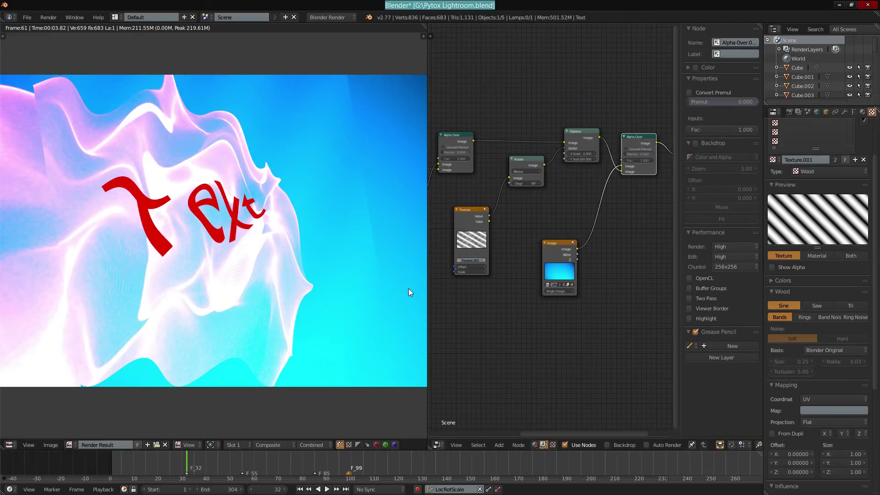
drag(172, 375, 259, 381)
Keyframe the Displace node's Y Scale at 0 on frame 30
middle_drag(484, 289, 493, 296)
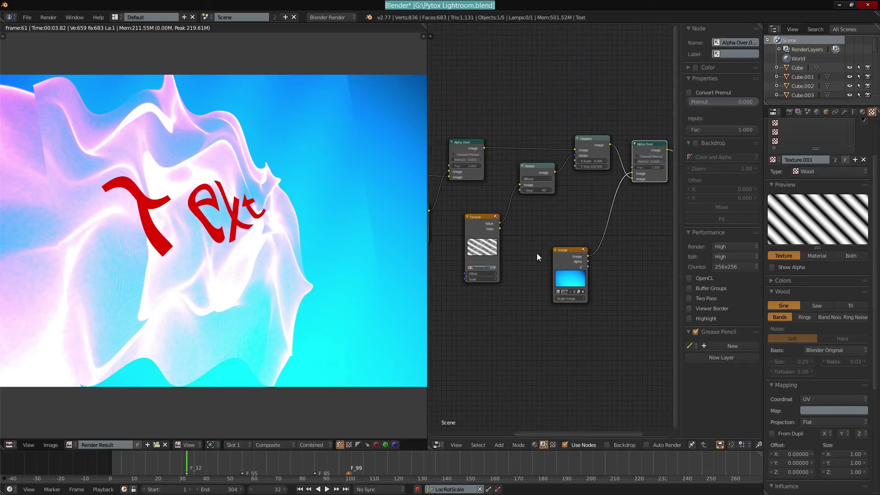
scroll(537, 252, up, 5)
middle_drag(548, 231, 522, 292)
scroll(576, 201, up, 2)
middle_drag(576, 201, 550, 252)
scroll(559, 242, up, 4)
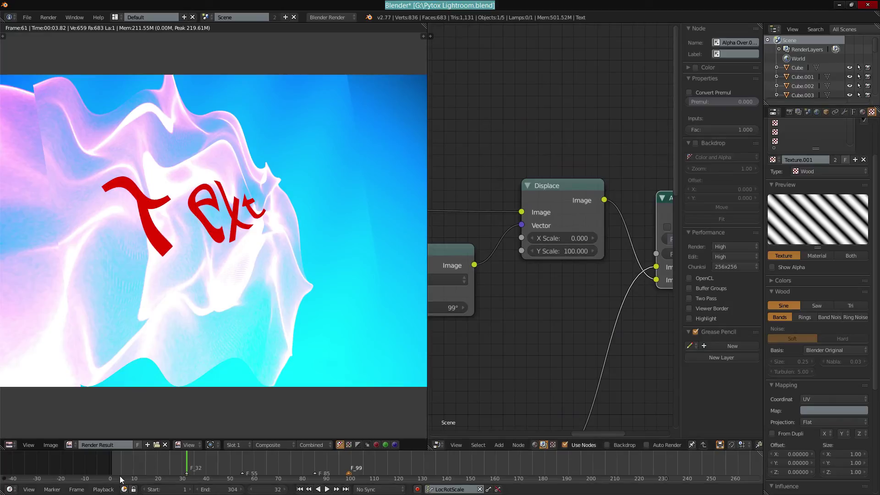
drag(120, 476, 109, 465)
key(alt+a)
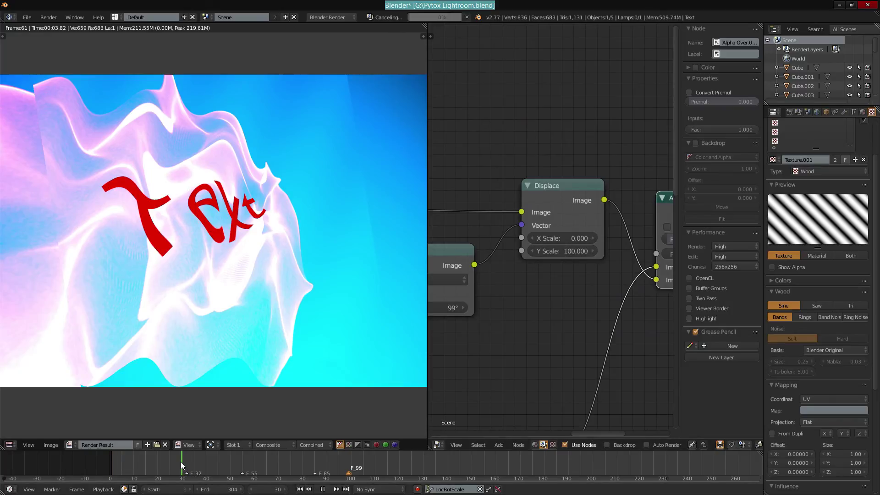
click(180, 461)
click(561, 251)
text(00.0)
key(Return)
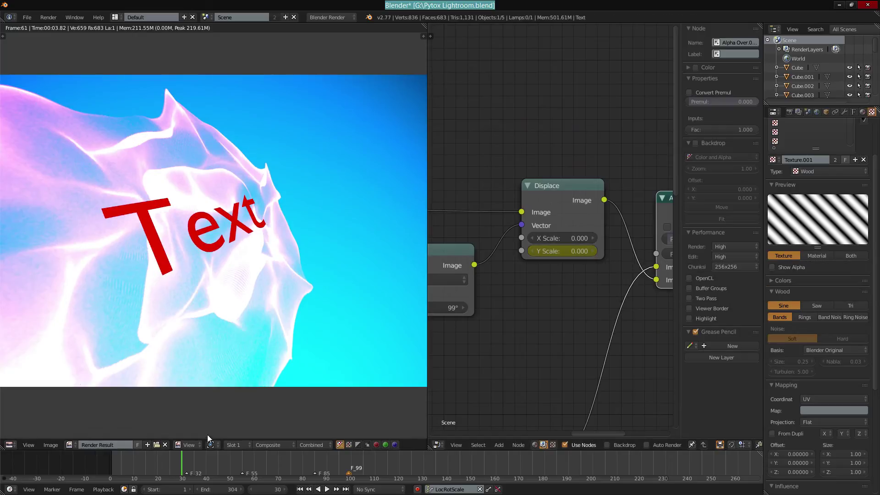
Keyframe the Displace node's Y Scale at 100 on frame 32, at the F_32 marker
click(189, 455)
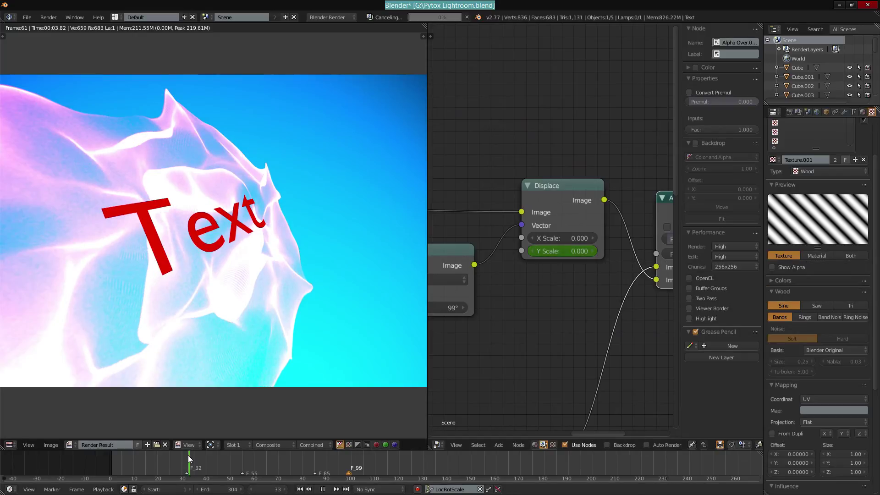
click(566, 248)
click(539, 279)
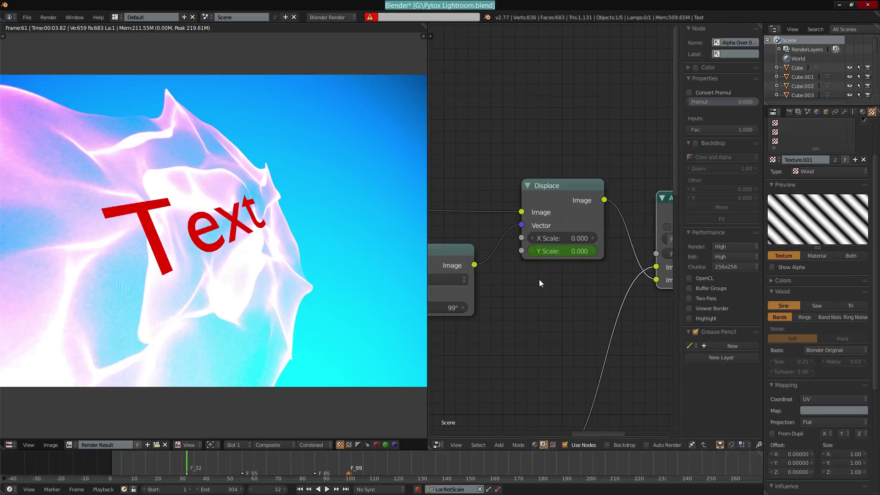
click(562, 249)
text(100)
key(Return)
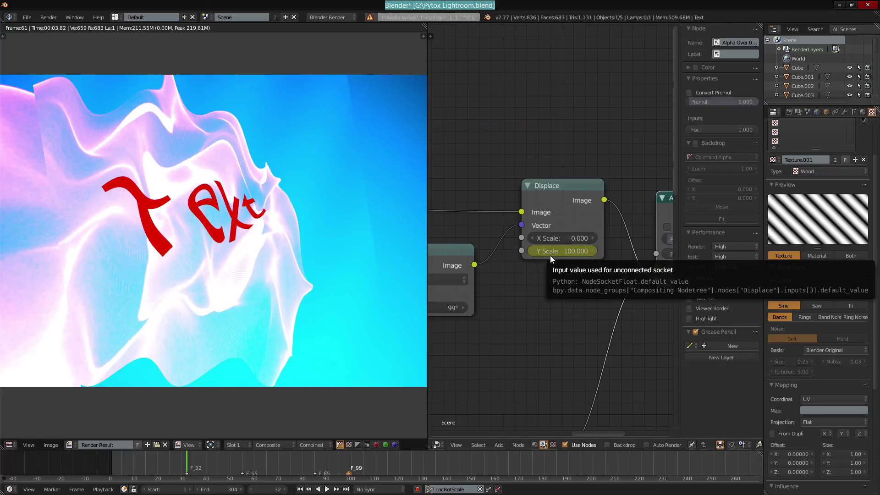
Keyframe the Displace node's Y Scale at -100 on frame 55, at the F_55 marker
click(243, 455)
key(alt+a)
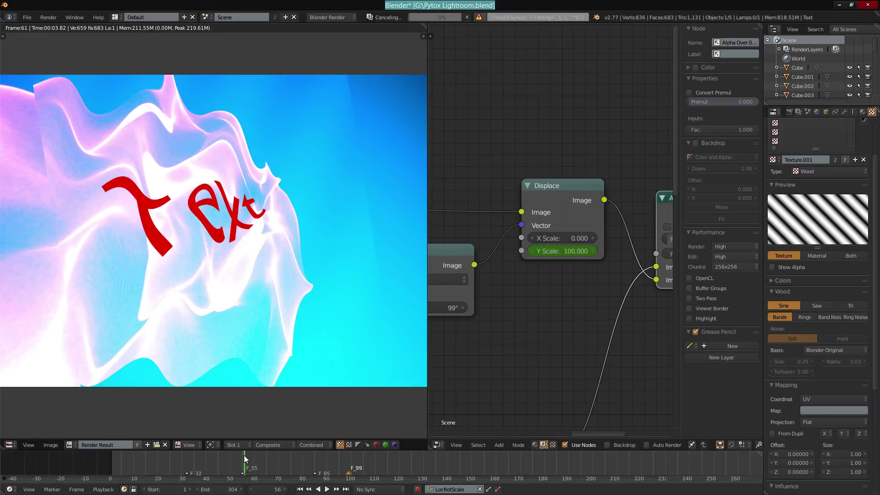
click(242, 455)
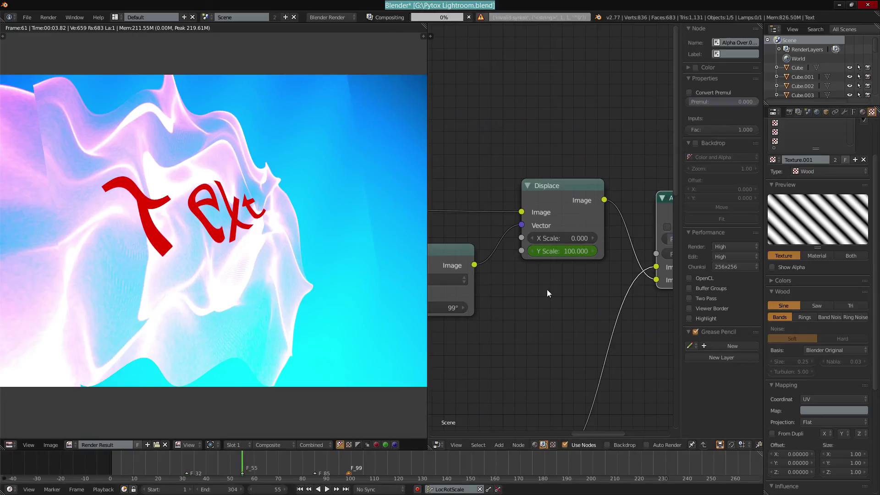
click(567, 250)
text(-100)
key(Return)
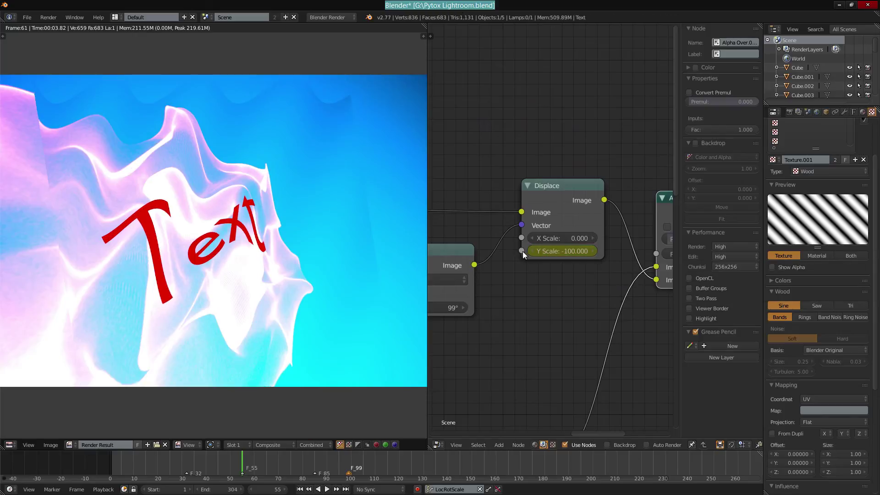
Keyframe the Displace node's Y Scale at 100 on frame 85, at the F_85 marker
click(316, 460)
click(562, 251)
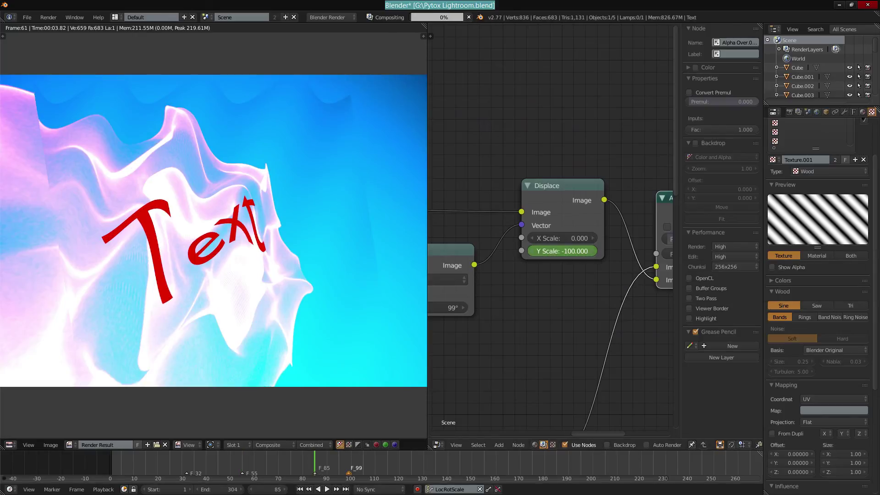
text(100)
key(Return)
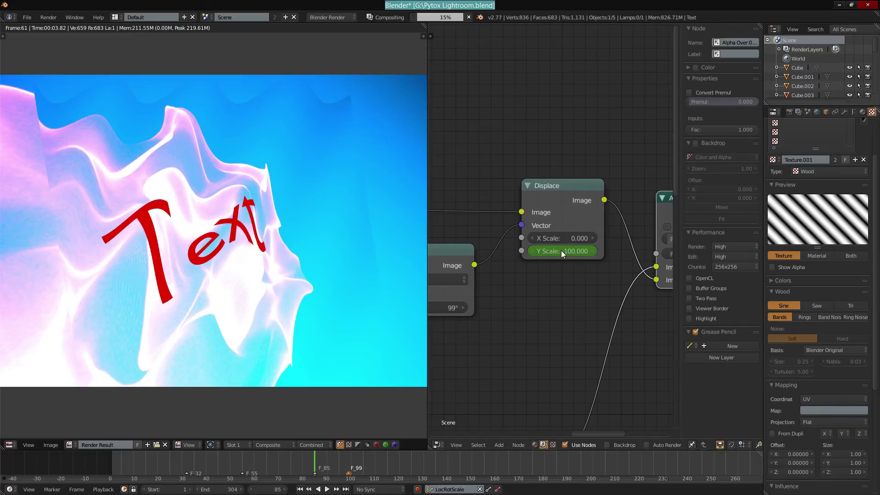
Step through frames 30 to 34 to examine the animated displacement in the render result
click(184, 463)
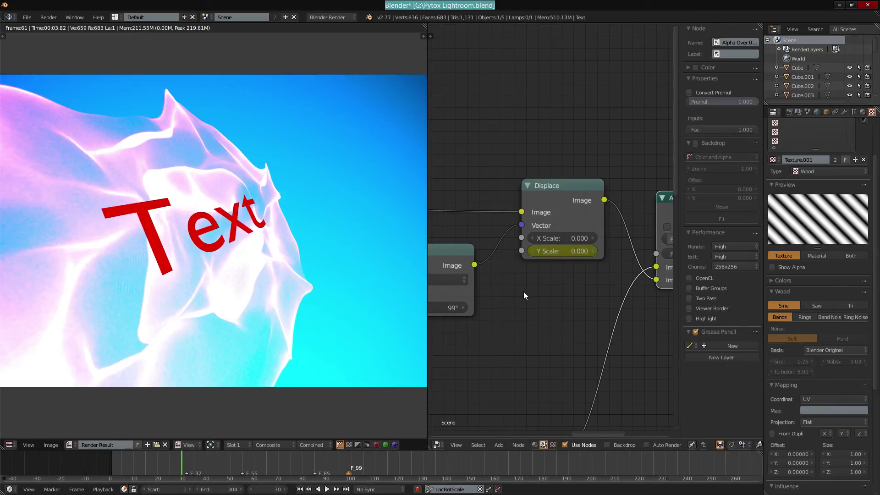
key(Right)
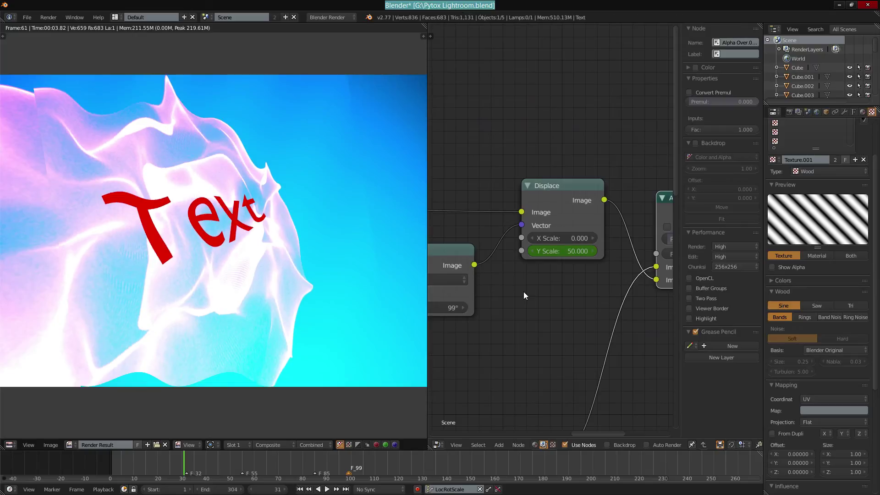
key(Right)
key(Right)
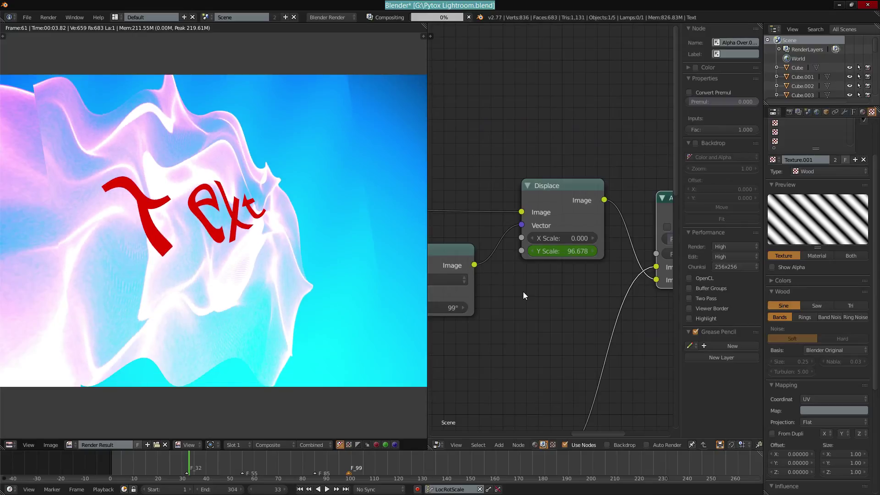
key(Right)
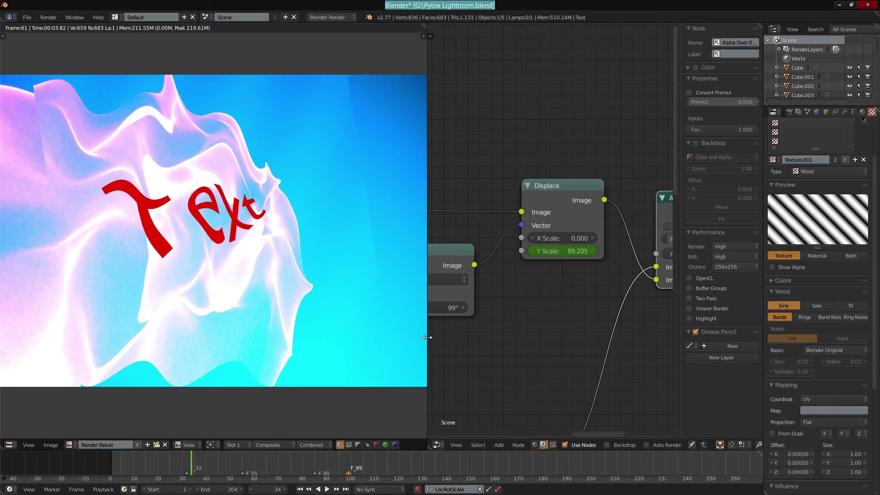
Move the Composite node farther away from the new Alpha Over node, leaving space between them
scroll(534, 320, down, 8)
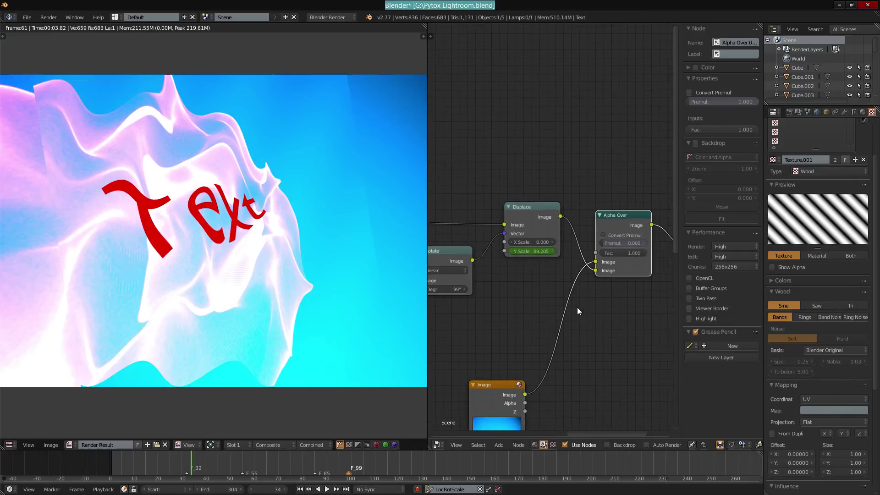
drag(493, 251, 541, 250)
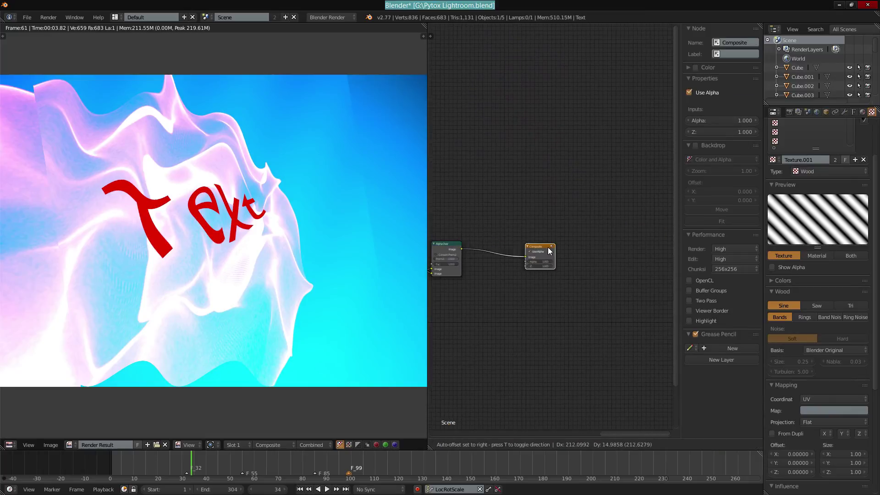
scroll(483, 293, up, 5)
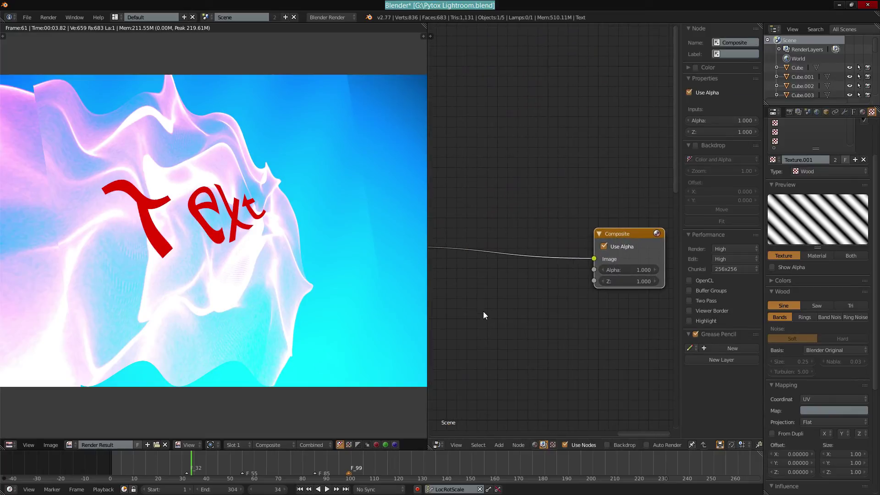
Set the animation's end frame to 100
click(226, 489)
text(10)
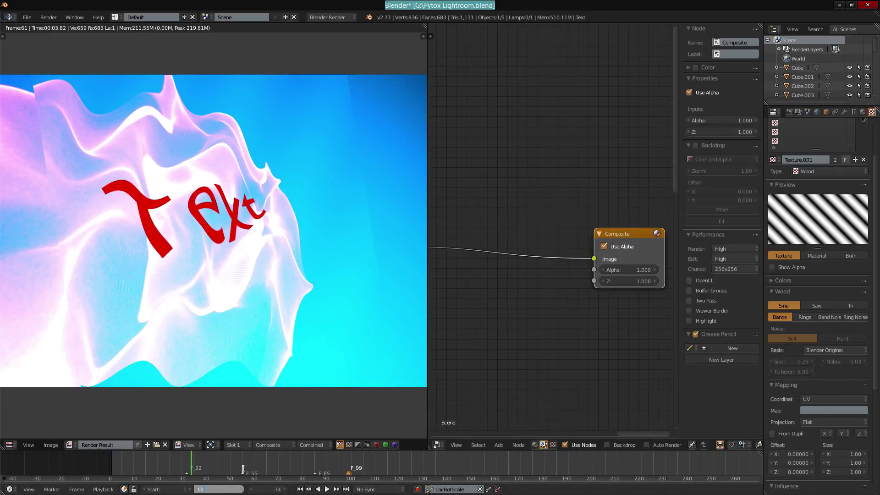
text(0)
key(Return)
Insert a Translate node on the link between the Alpha Over and Composite nodes
middle_drag(545, 325, 603, 314)
scroll(550, 326, up, 1)
key(shift+a)
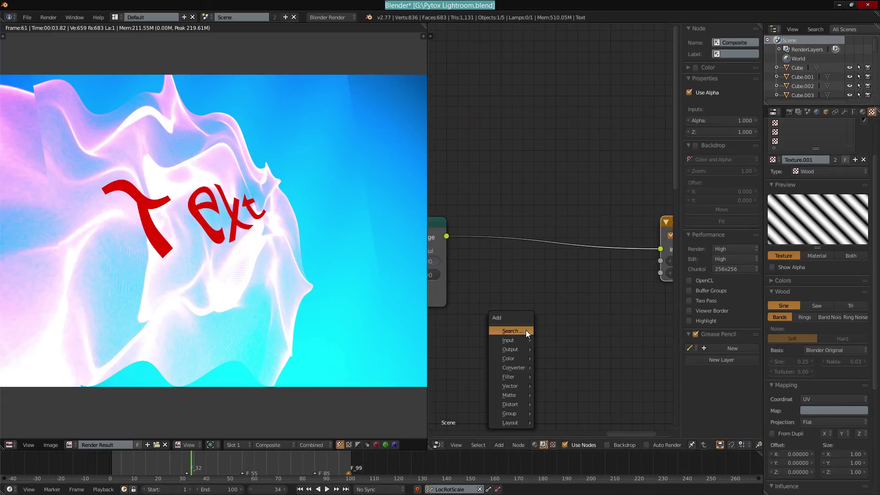
click(526, 329)
text(tra)
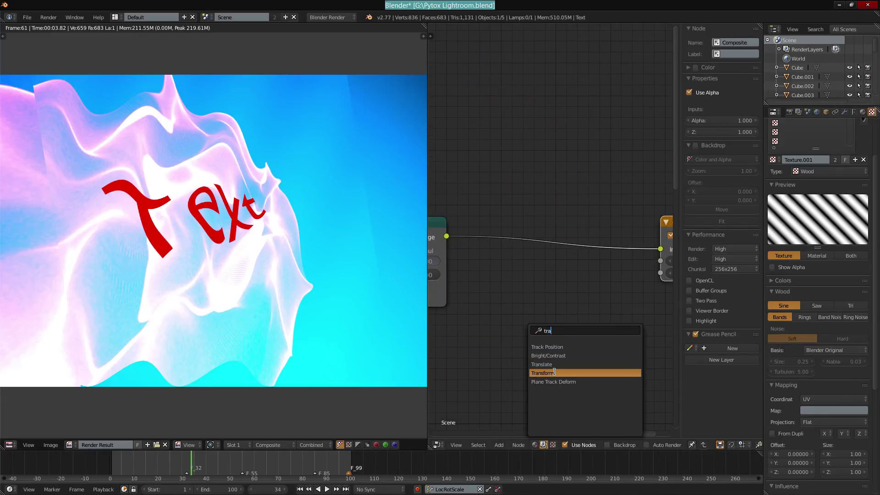
click(541, 364)
click(516, 252)
Enable Relative on the Translate node and set its wrapping to Both Axes
click(501, 260)
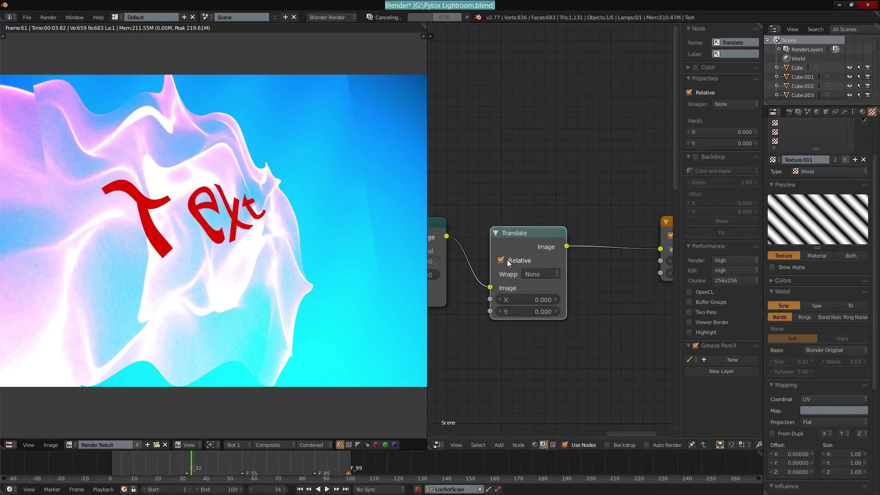
click(526, 273)
click(534, 224)
middle_drag(532, 284, 484, 299)
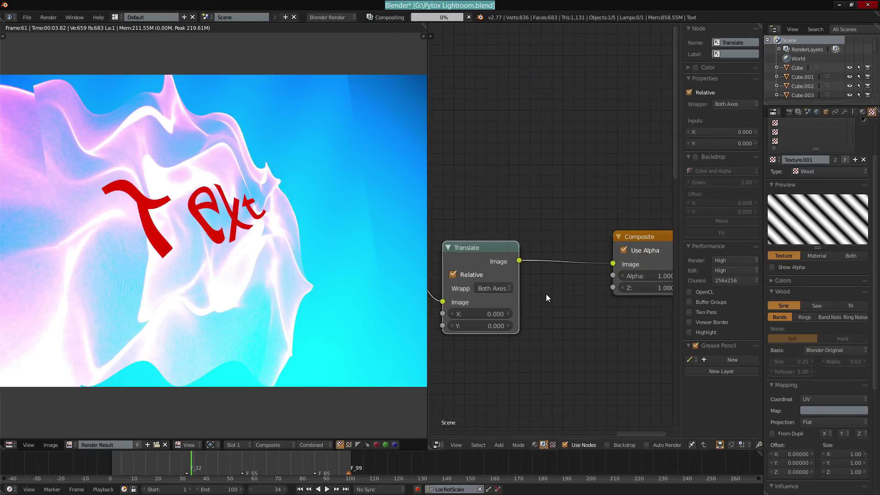
Move the Composite node farther away and insert a Scale node between it and the Translate node
middle_drag(602, 269, 585, 257)
click(617, 237)
scroll(618, 240, down, 1)
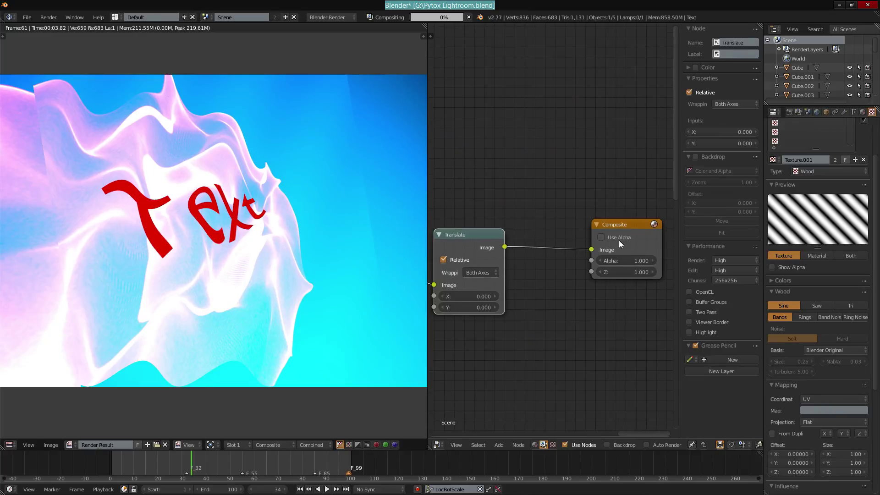
click(618, 240)
drag(619, 224, 523, 243)
key(space)
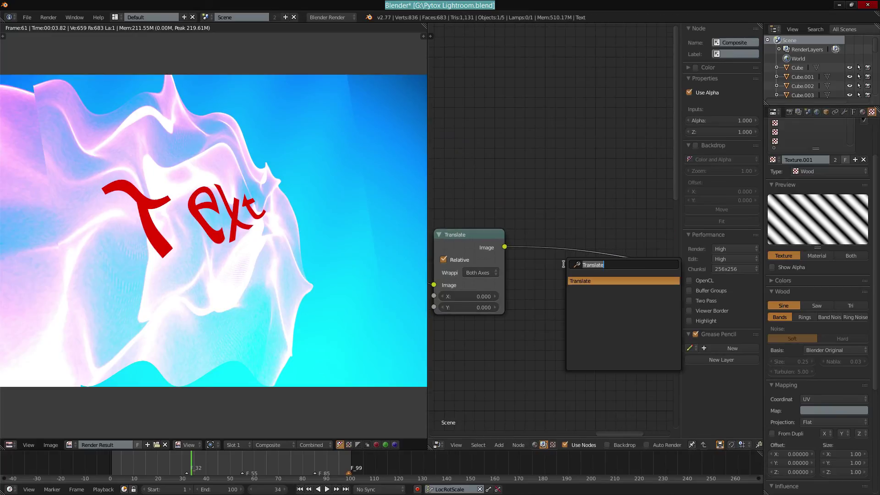
text(scale)
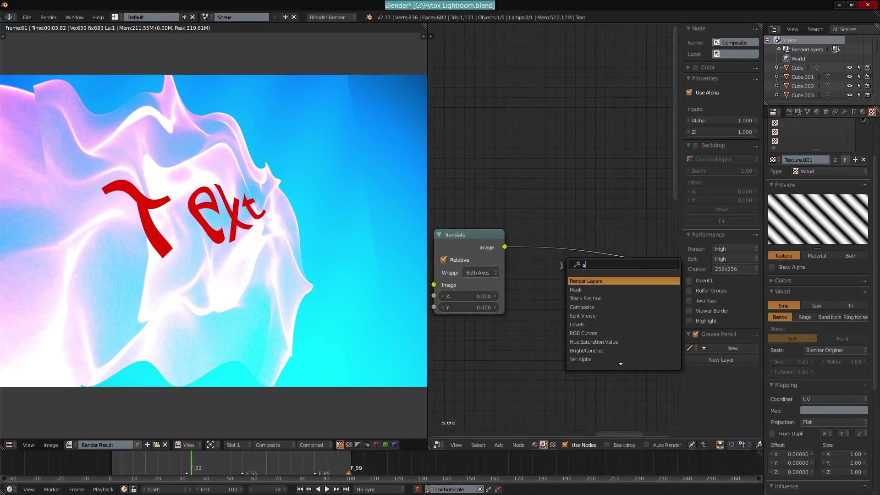
key(Return)
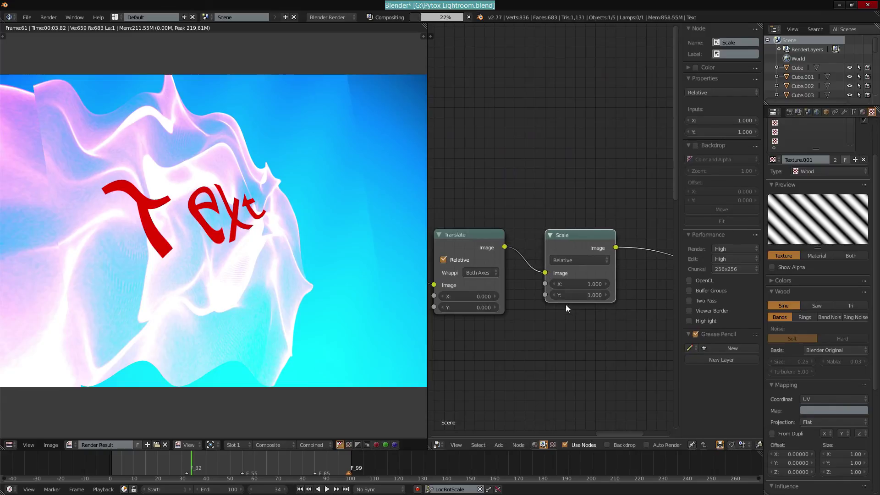
Set the Scale node's X and Y to 0.2 to tile the image in the render result
middle_drag(542, 314, 543, 301)
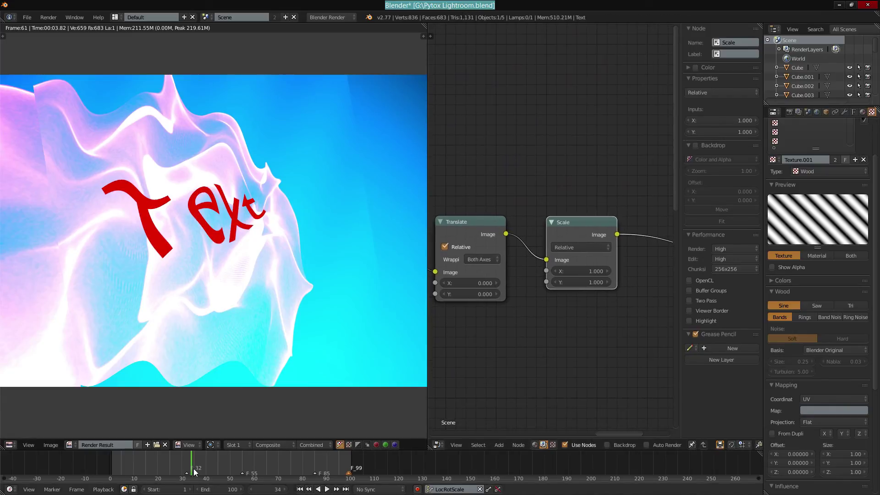
click(578, 275)
text(.2)
key(Return)
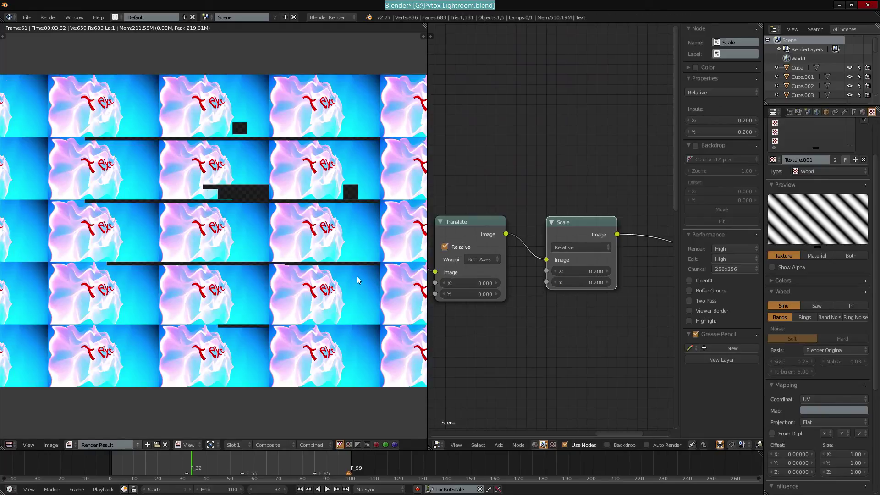
drag(252, 170, 245, 187)
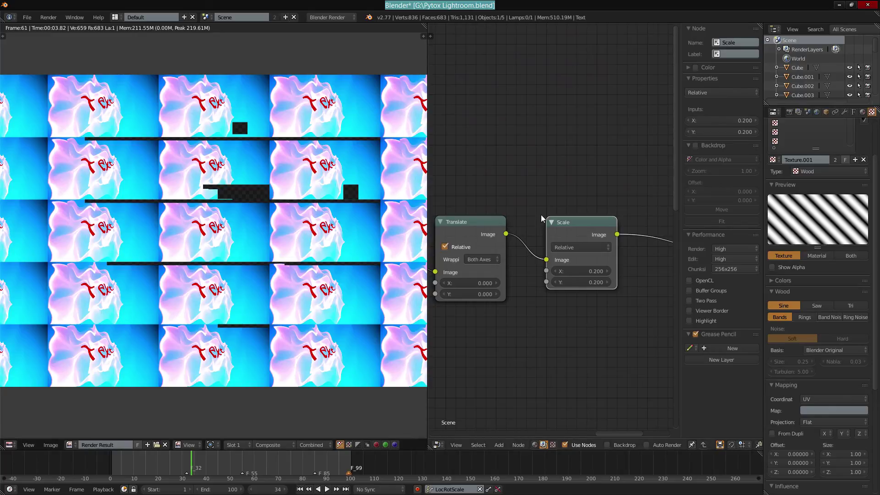
Keyframe the Scale node's X and Y at 1 on frame 31, just before the F_32 marker
click(146, 454)
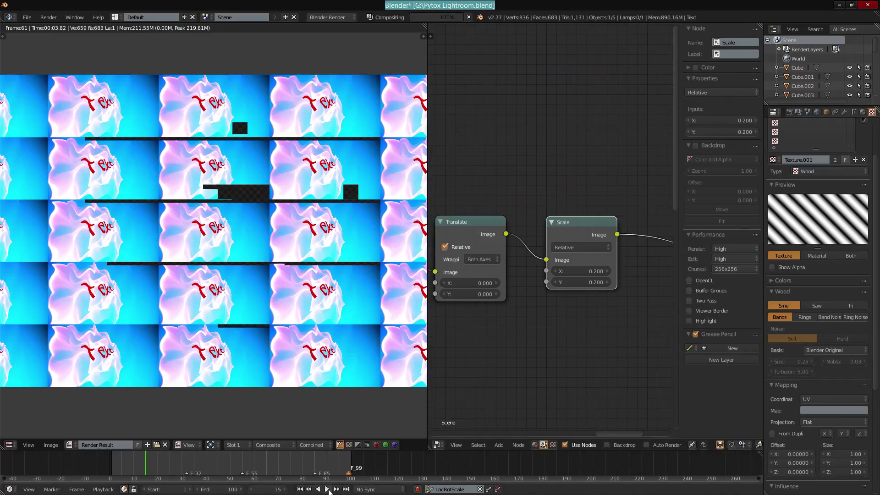
click(185, 460)
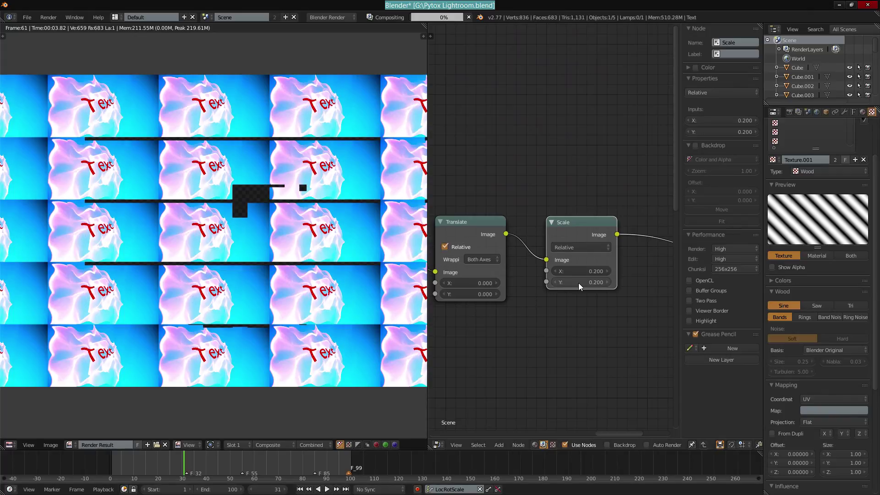
key(Return)
key(BackSpace)
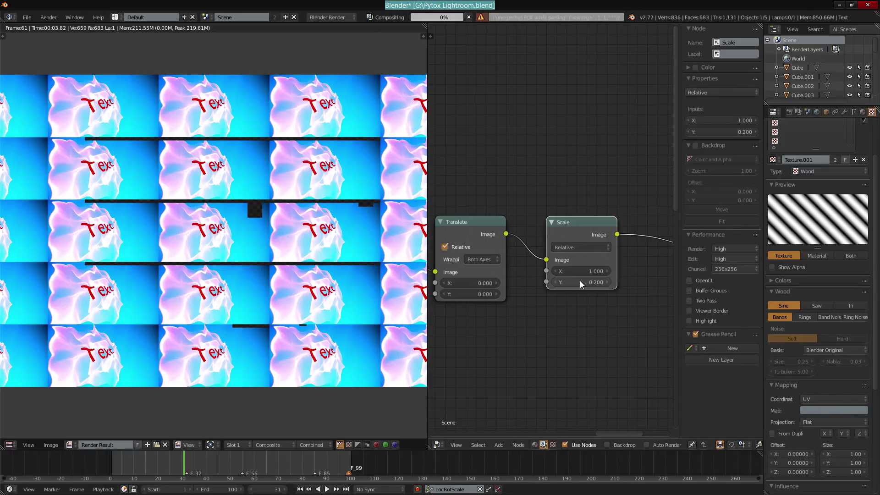
key(i)
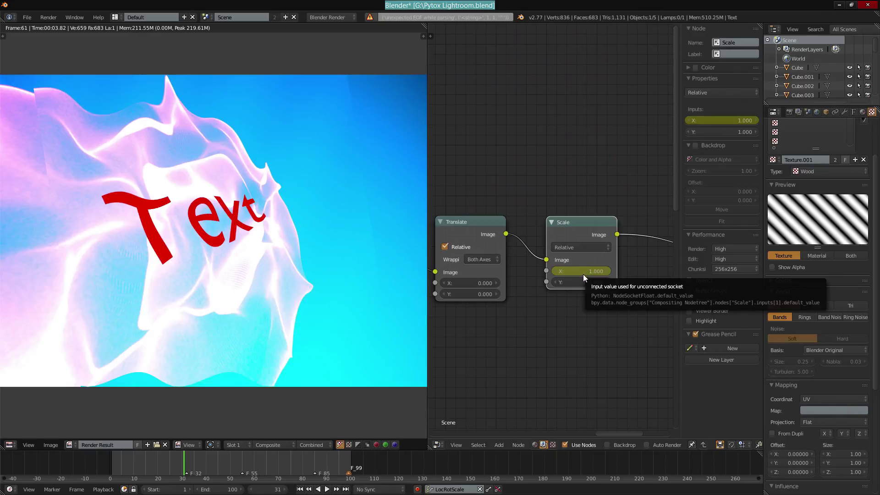
key(i)
Keyframe the Scale node's X and Y at 0.2 on frame 0 and briefly play back the animation
click(108, 464)
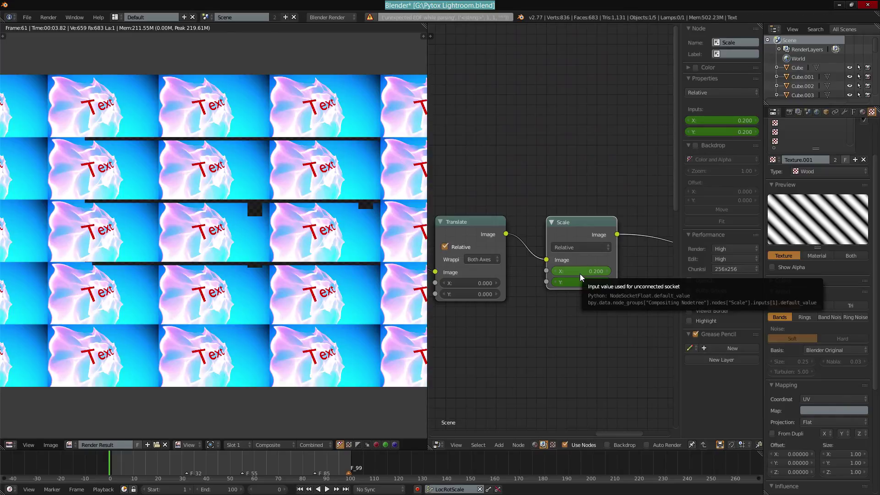
key(i)
key(i)
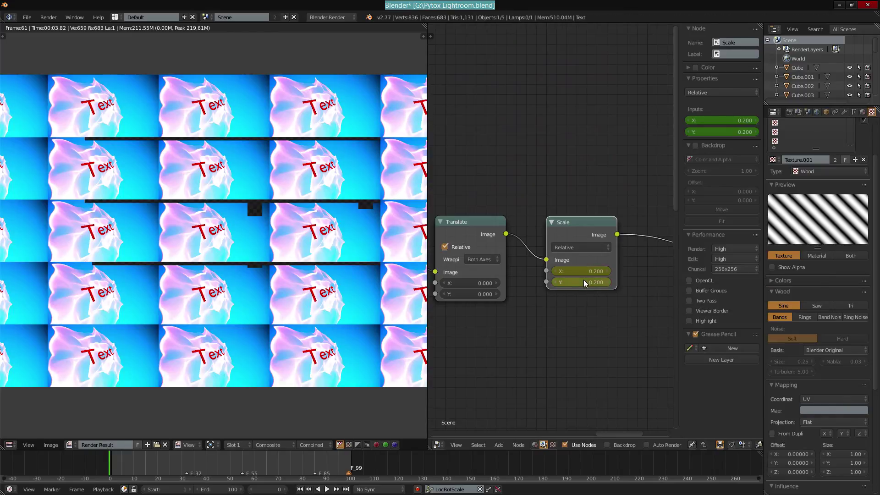
click(327, 489)
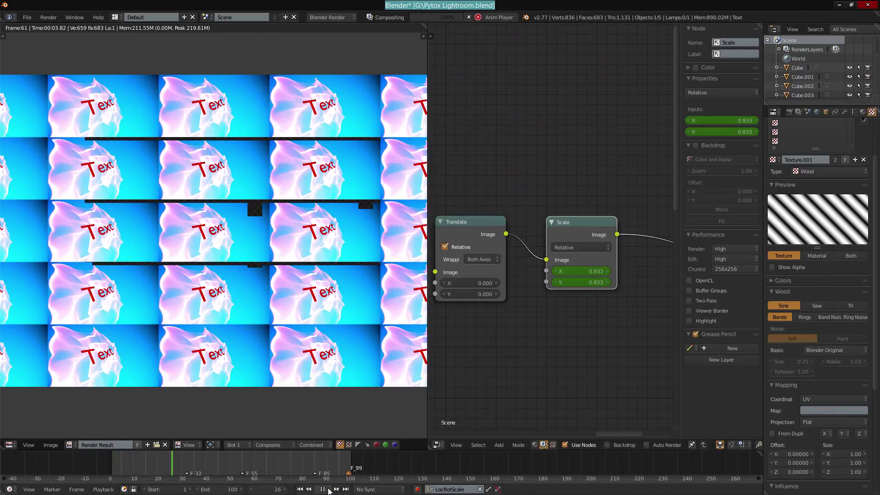
click(323, 489)
Keyframe the Scale node's X and Y at 1 on frame 85, at the F_85 marker
click(319, 459)
key(alt+a)
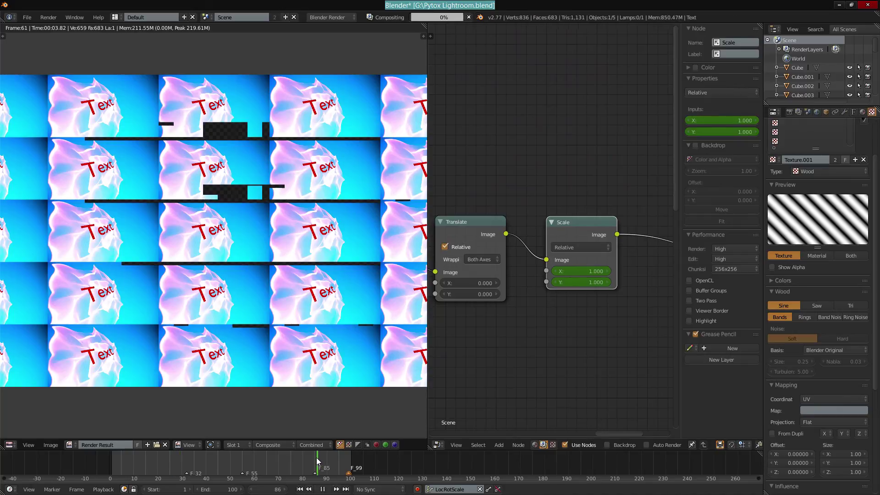
key(Escape)
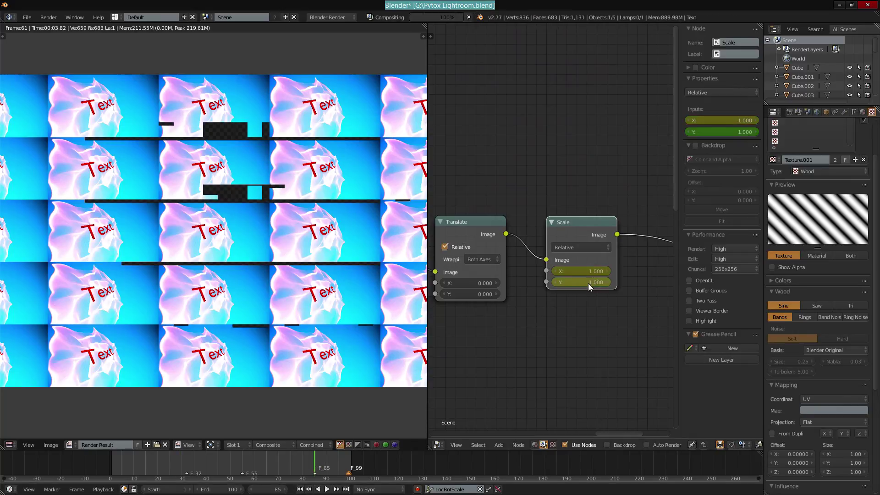
Keyframe the Scale node's X and Y at 0.2 on frame 100
click(351, 460)
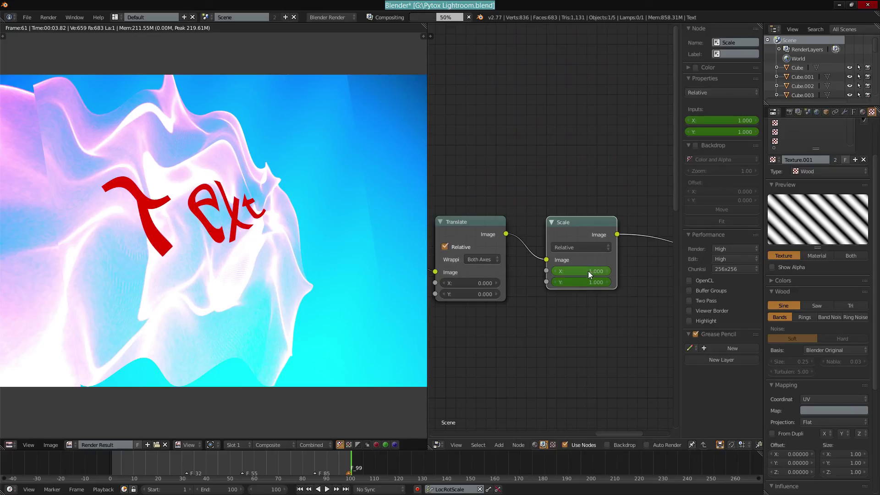
click(587, 271)
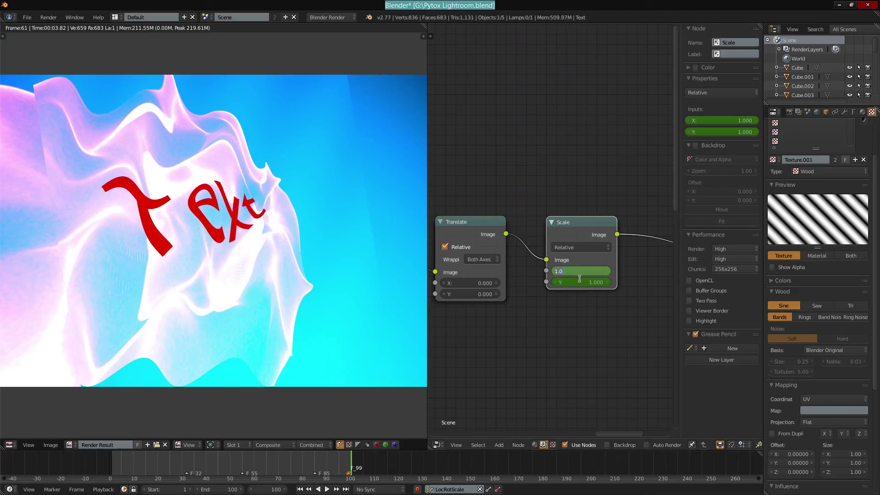
key(Return)
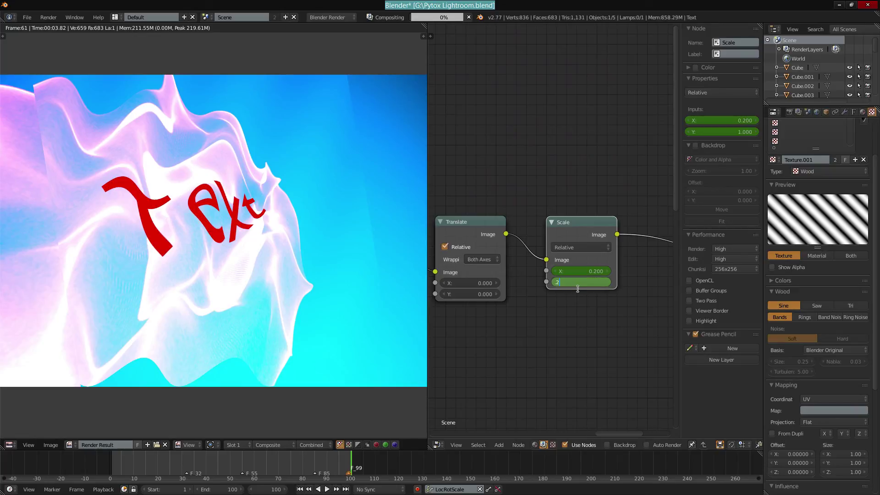
click(577, 288)
text(.2)
key(Return)
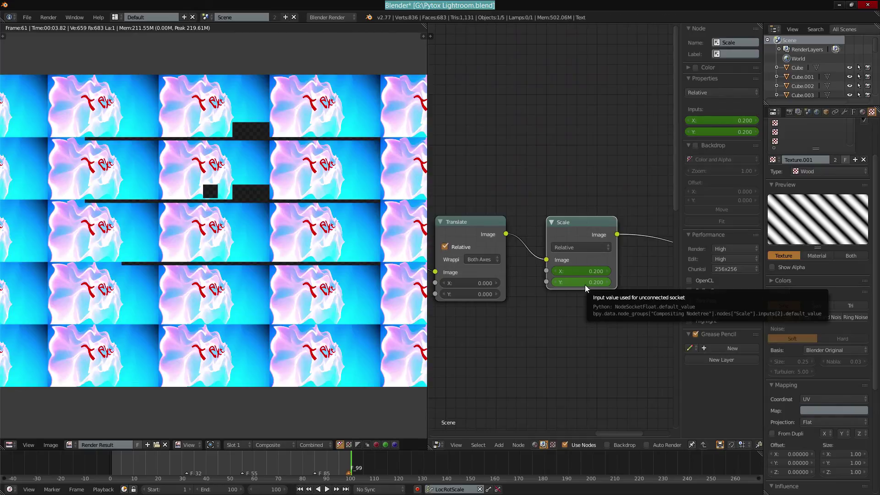
Join the image editor and node editor into one area and switch it to the 3D View
right_click(427, 360)
click(409, 361)
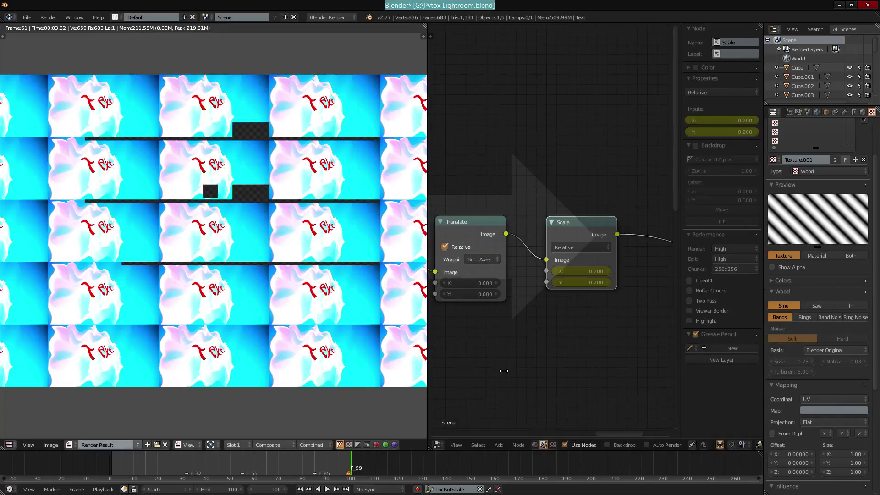
click(504, 366)
click(467, 367)
key(shift+F5)
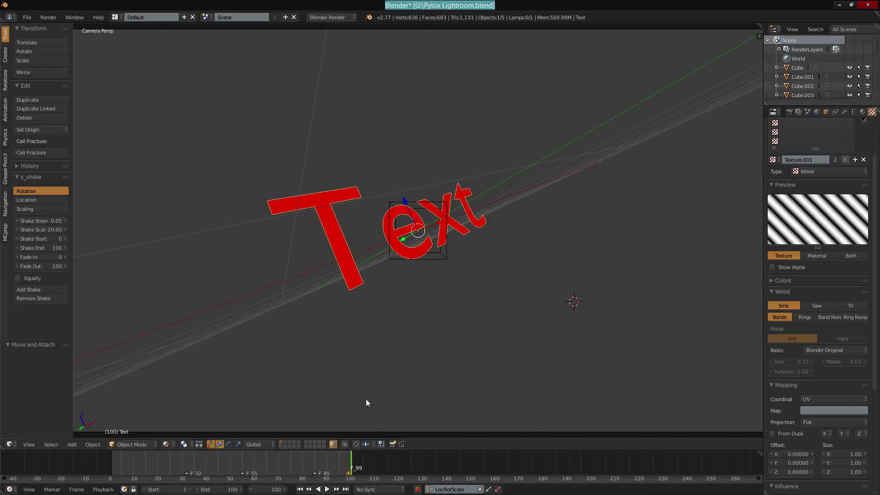
Play back the text animation from the start through the camera and select the Empty
drag(206, 458, 78, 467)
click(327, 490)
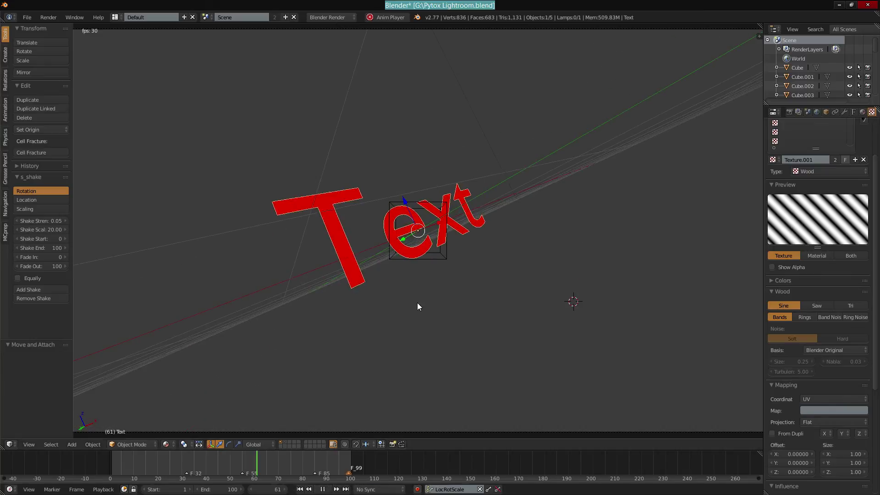
right_click(424, 263)
right_click(426, 260)
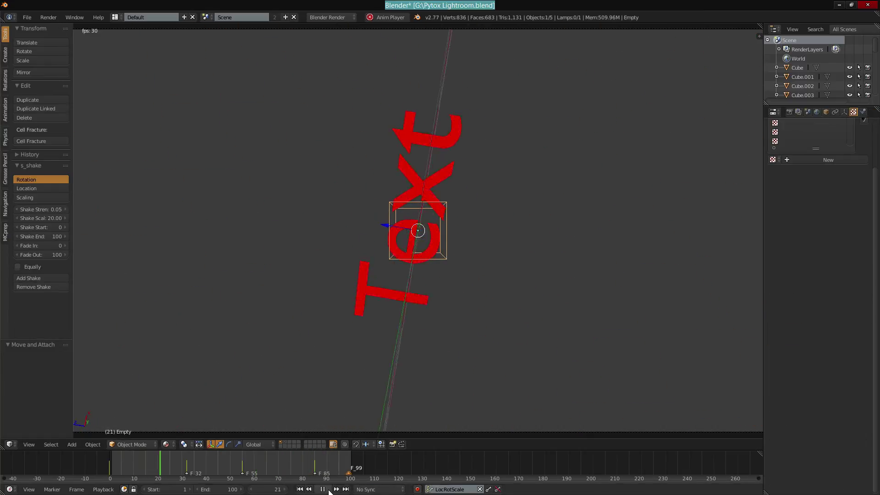
key(alt+a)
Scale the Empty to about 0.6 of its size on frame 100 and insert a LocRotScale keyframe
click(352, 466)
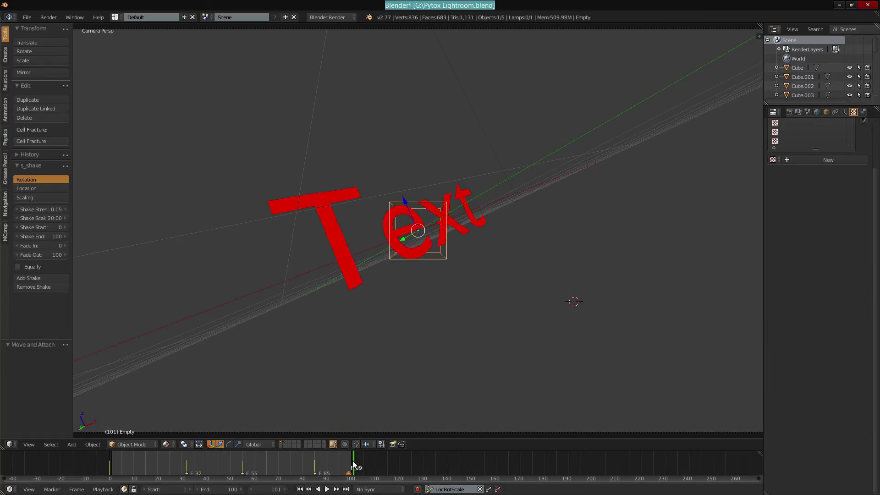
key(s)
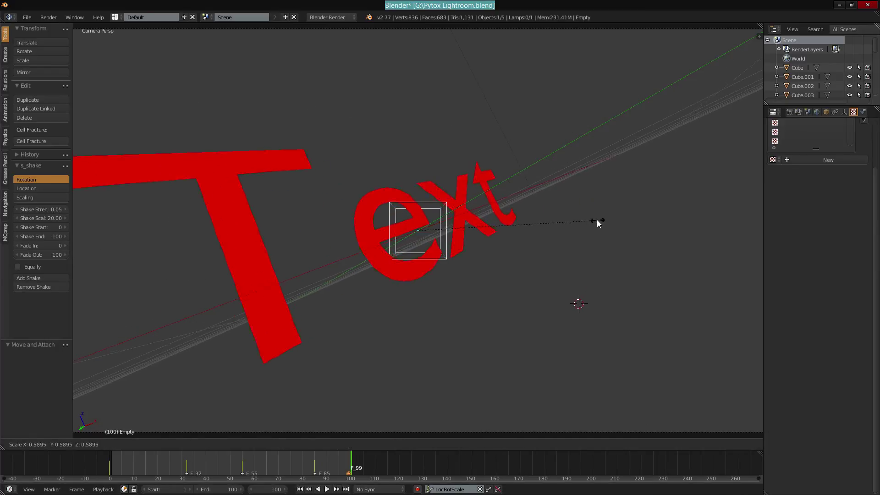
click(589, 220)
key(i)
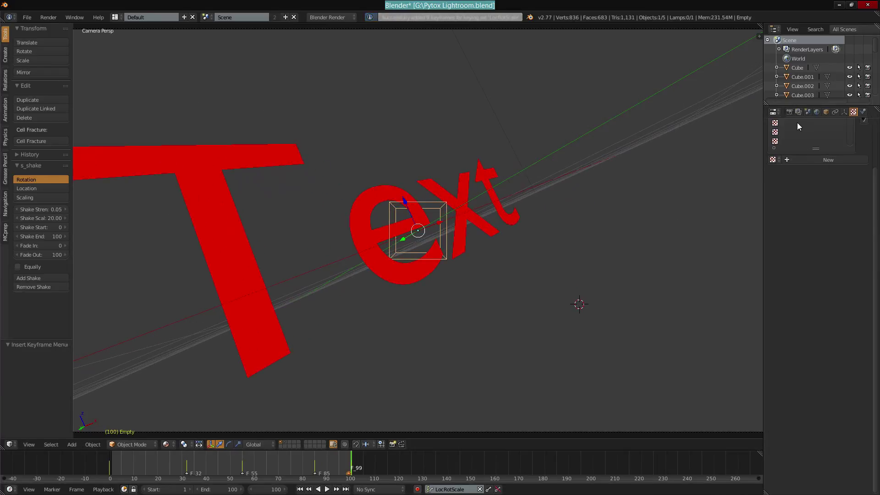
Review the render output and encoding settings and play back the finished animation
click(789, 113)
scroll(820, 396, down, 5)
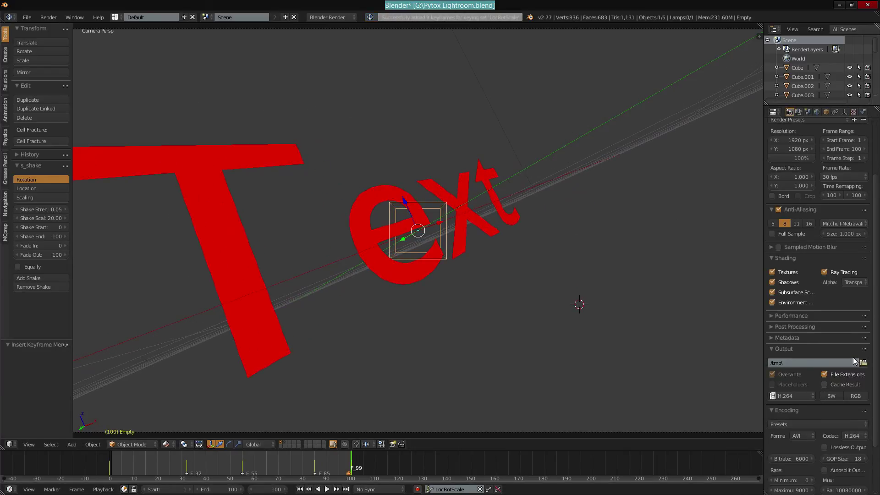
scroll(813, 379, down, 3)
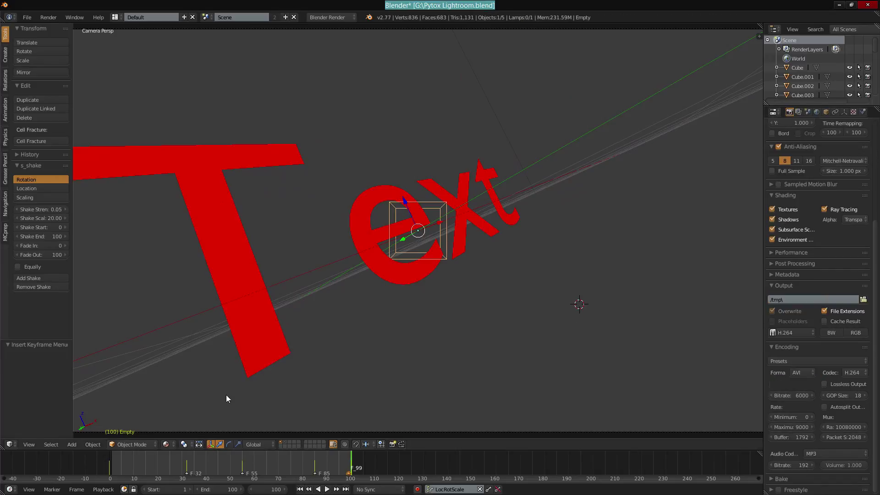
click(327, 490)
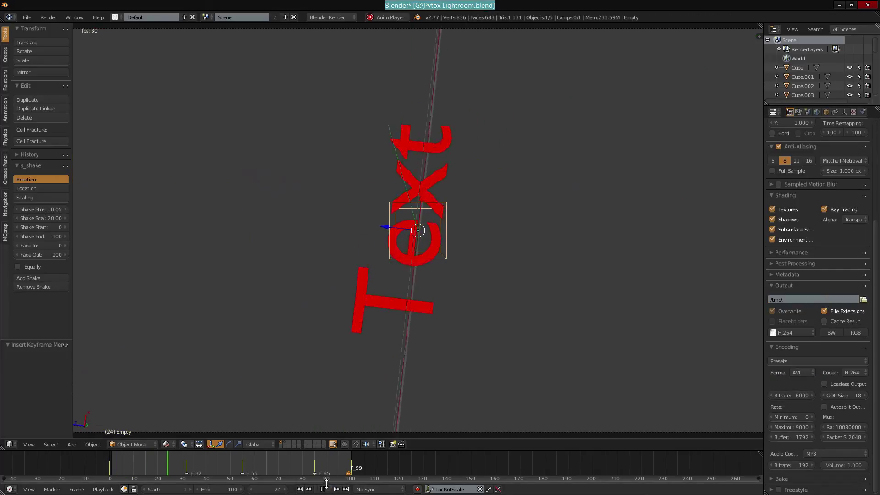